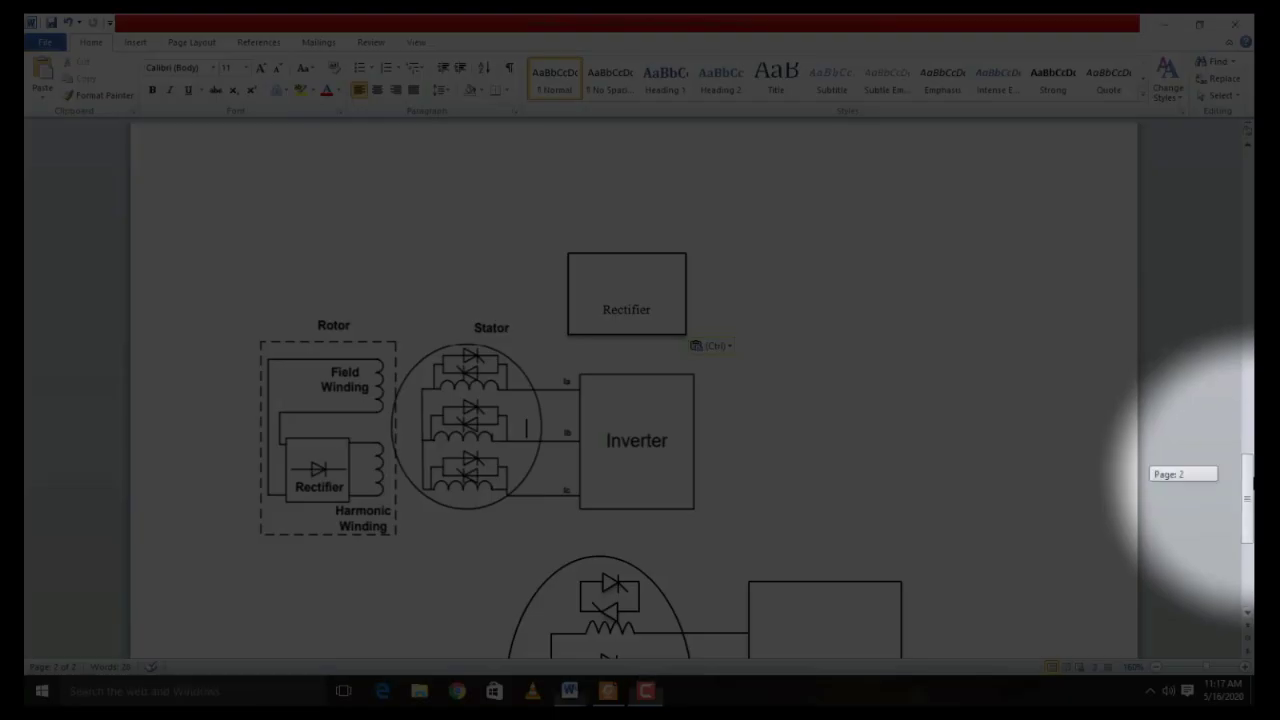
# Drag the upper Rectifier box down, then scroll to the rotor sketch with field and excitation windings
pyautogui.moveTo(1248, 468)
pyautogui.mouseDown()
pyautogui.moveTo(1252, 510)
pyautogui.moveTo(1252, 488)
pyautogui.mouseUp()
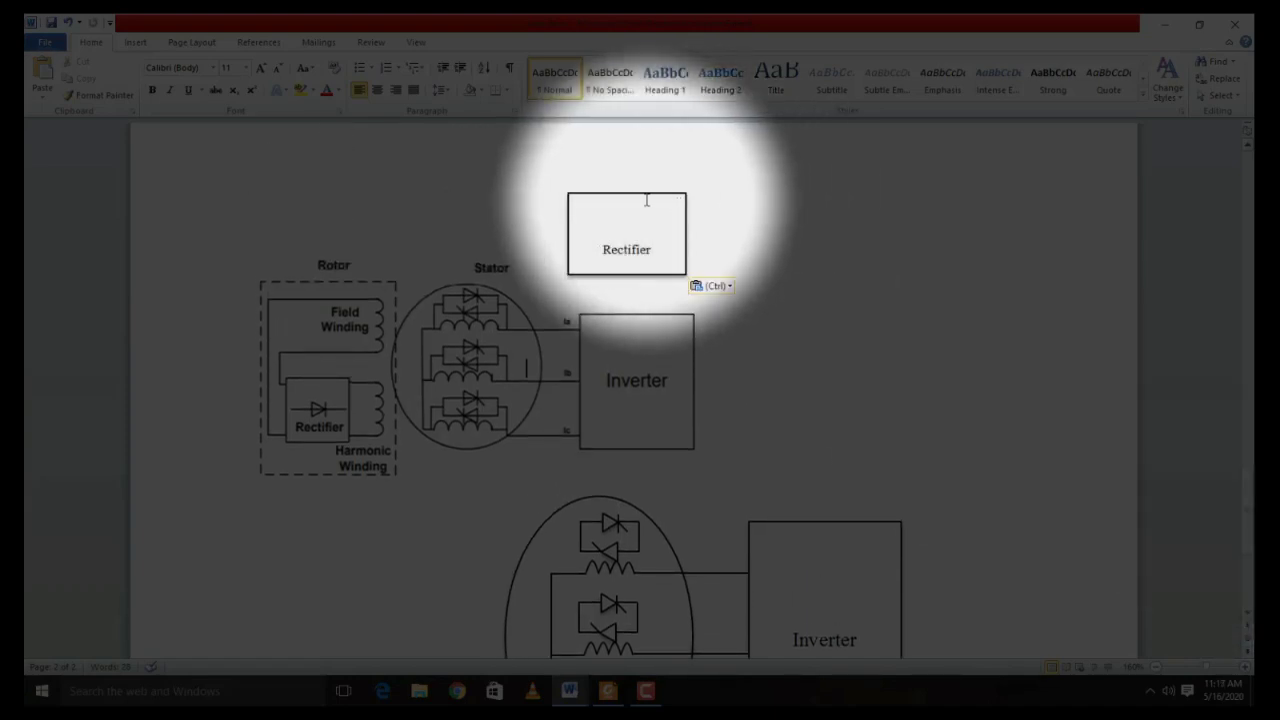
pyautogui.moveTo(642, 197)
pyautogui.mouseDown()
pyautogui.moveTo(389, 647)
pyautogui.moveTo(345, 643)
pyautogui.mouseUp()
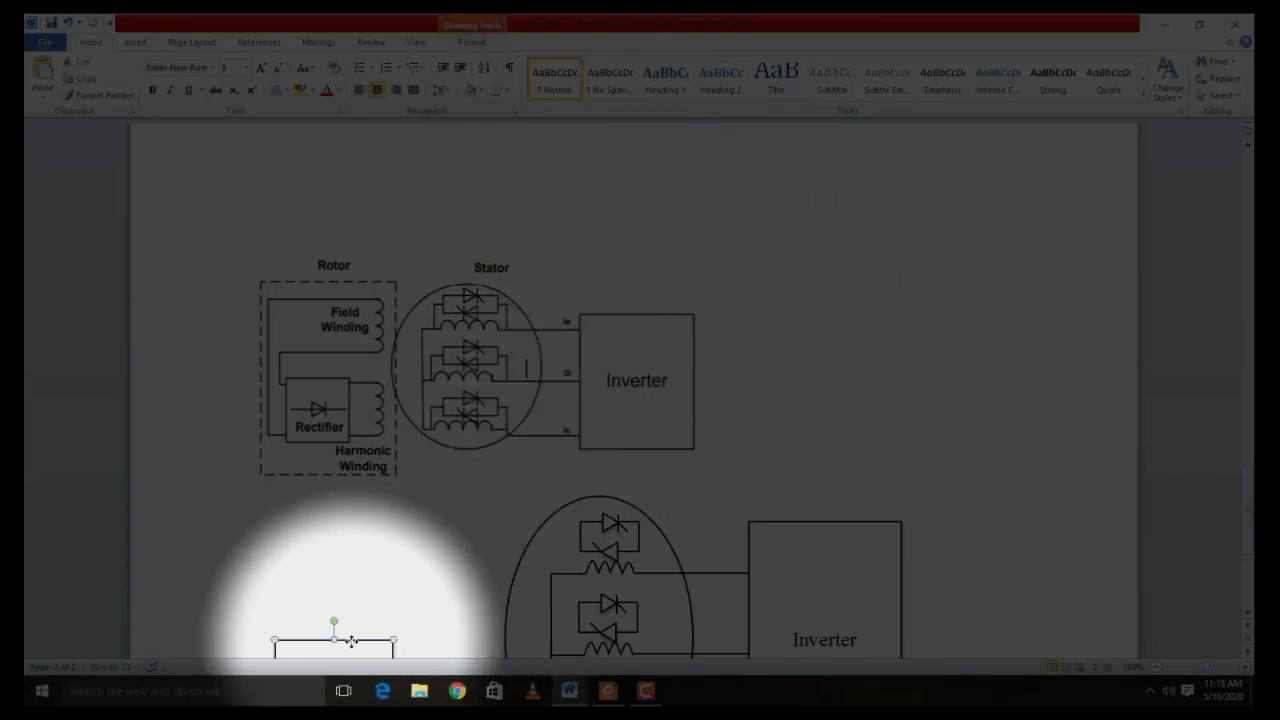
pyautogui.moveTo(1247, 500)
pyautogui.mouseDown()
pyautogui.moveTo(1247, 535)
pyautogui.moveTo(1247, 258)
pyautogui.mouseUp()
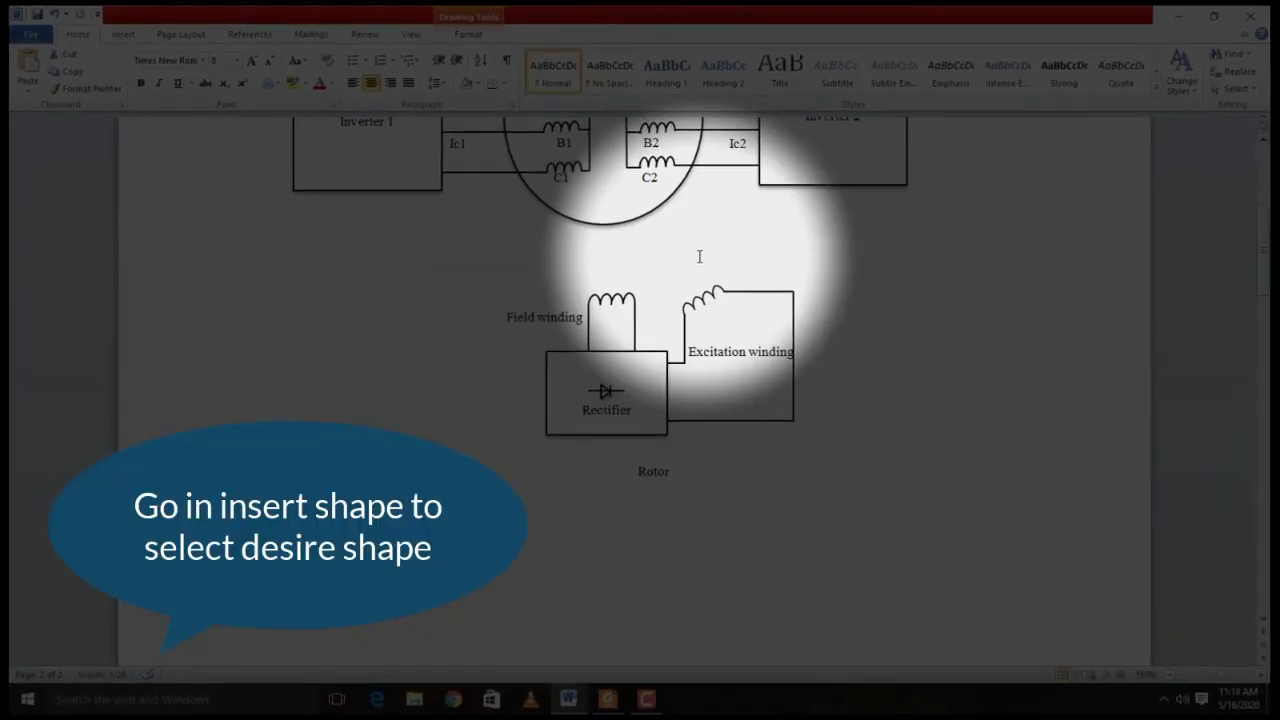
# Drag the Rectifier box below the windings, leaving the diode symbol alone between the coils
pyautogui.click(606, 390)
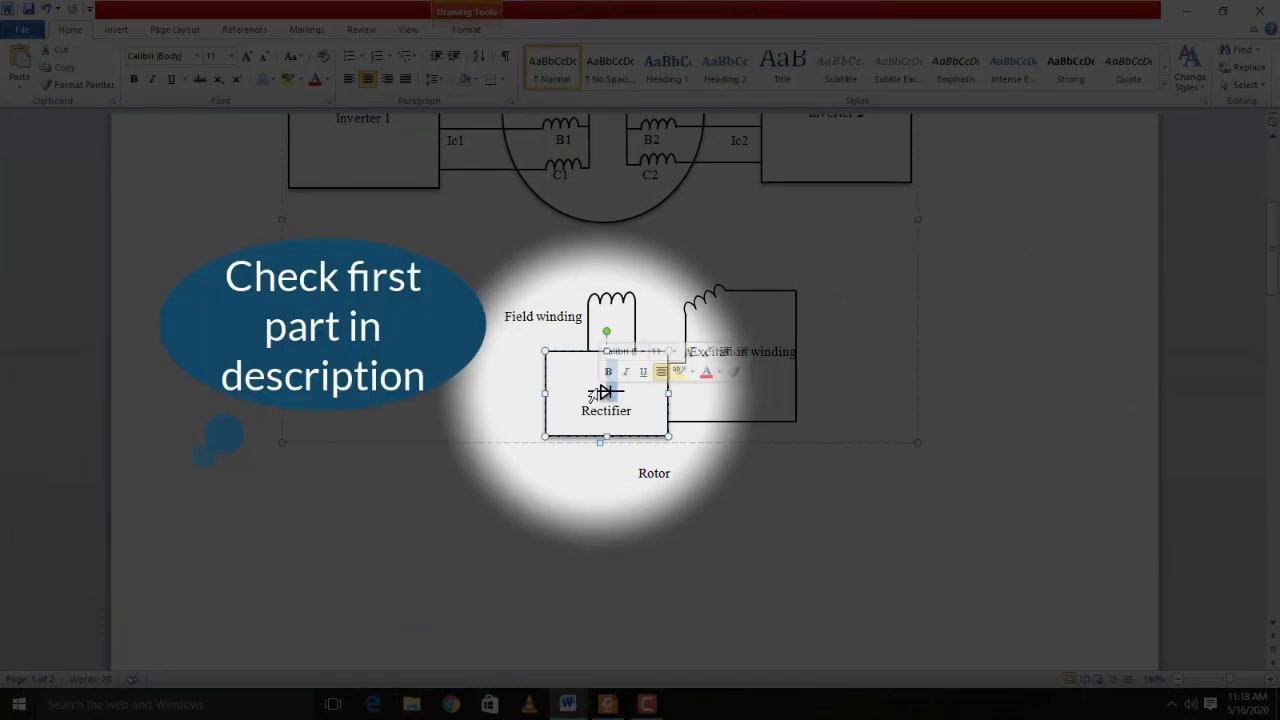
pyautogui.click(577, 523)
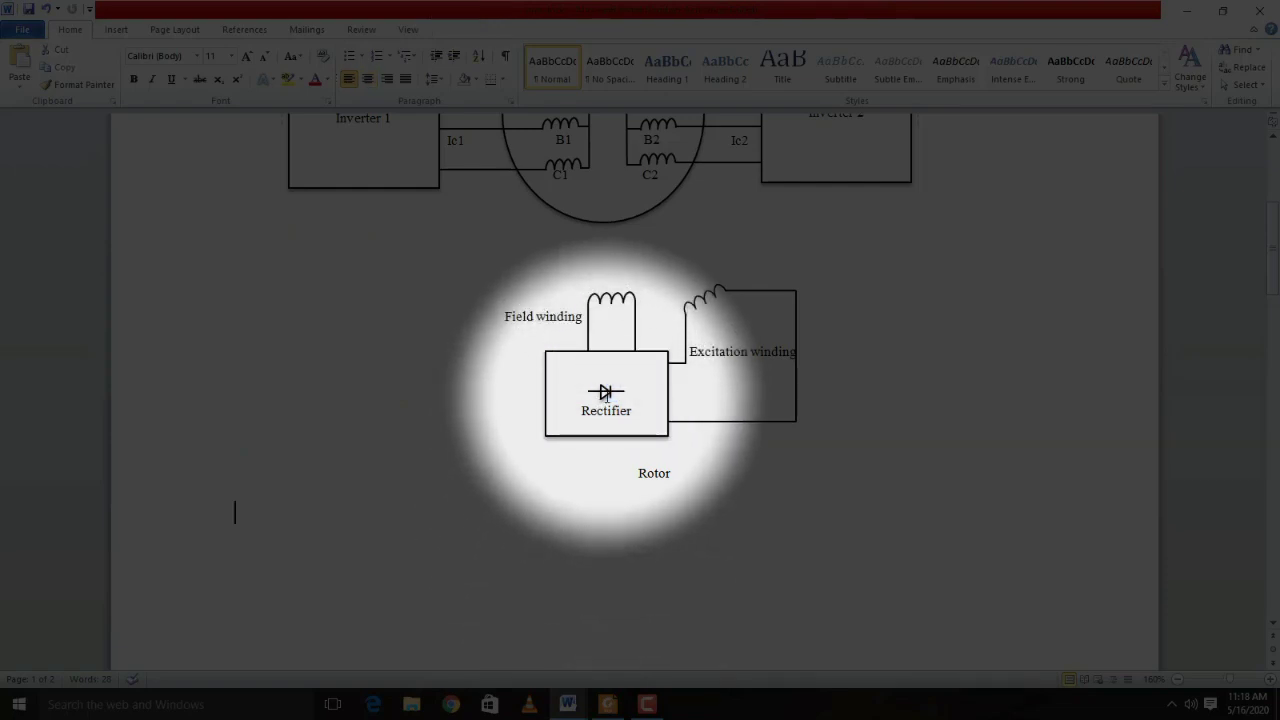
pyautogui.click(605, 393)
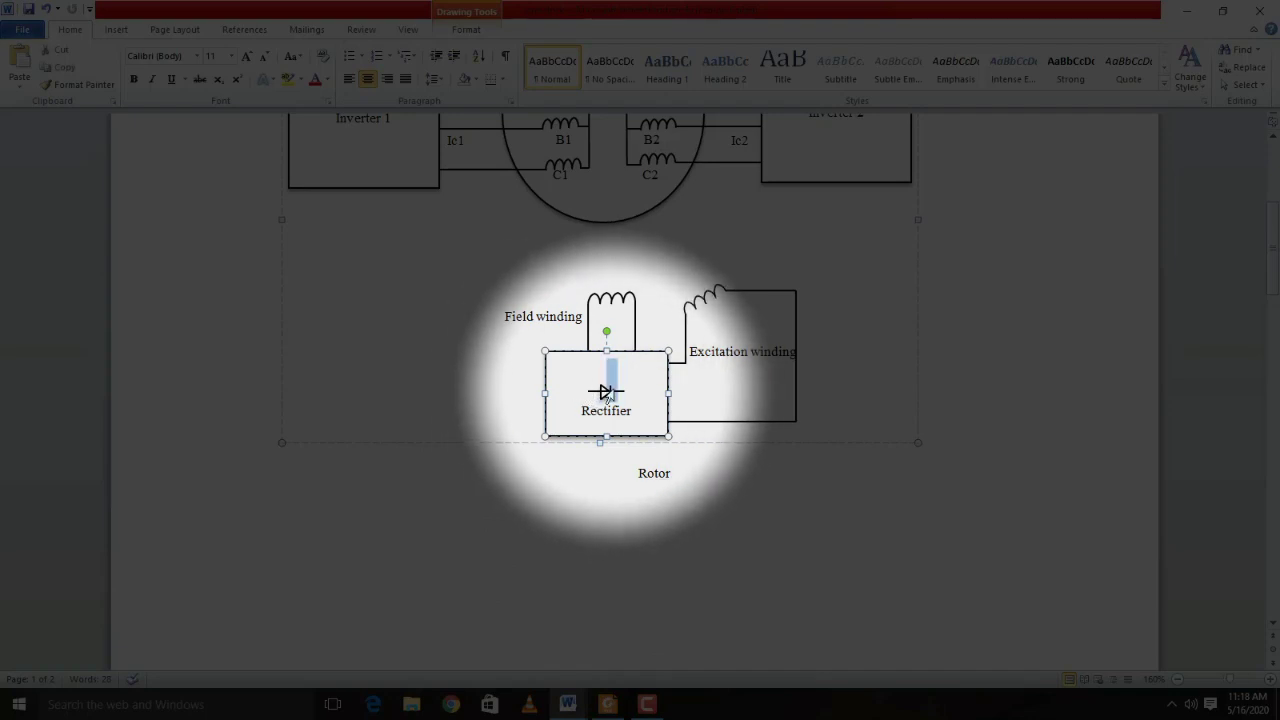
pyautogui.click(660, 500)
pyautogui.click(603, 351)
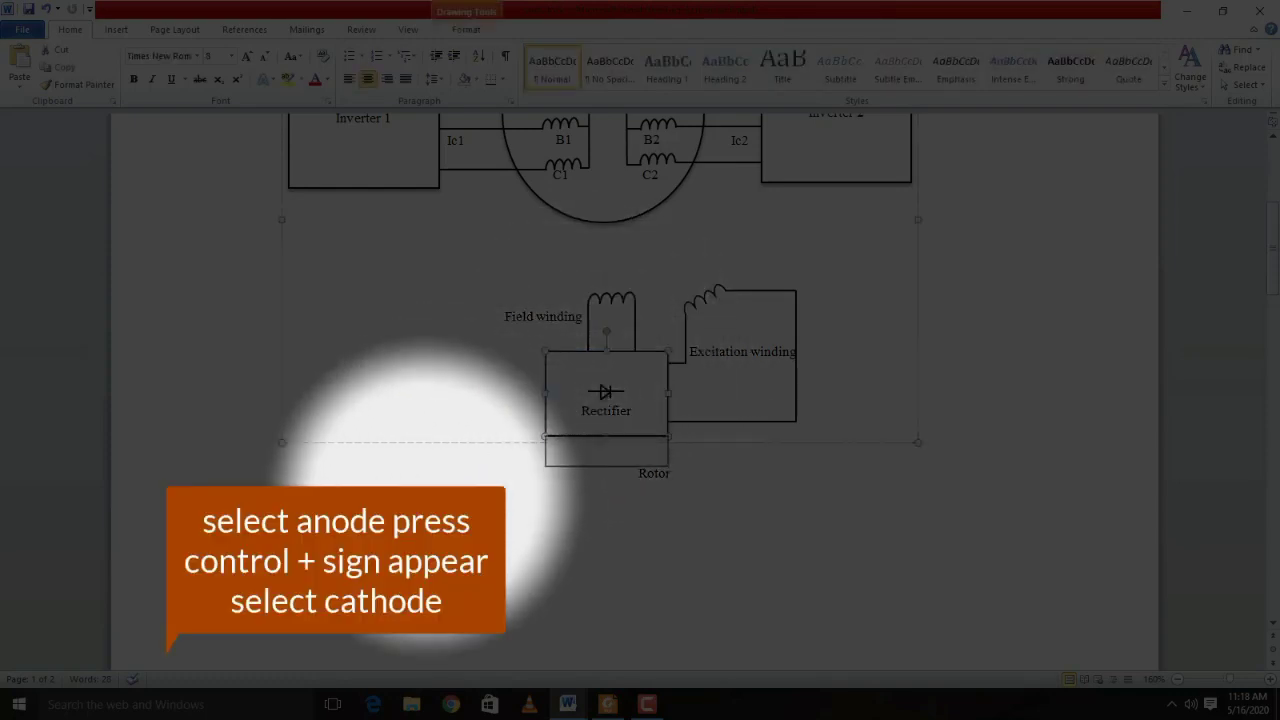
pyautogui.moveTo(606, 351); pyautogui.dragTo(606, 516)
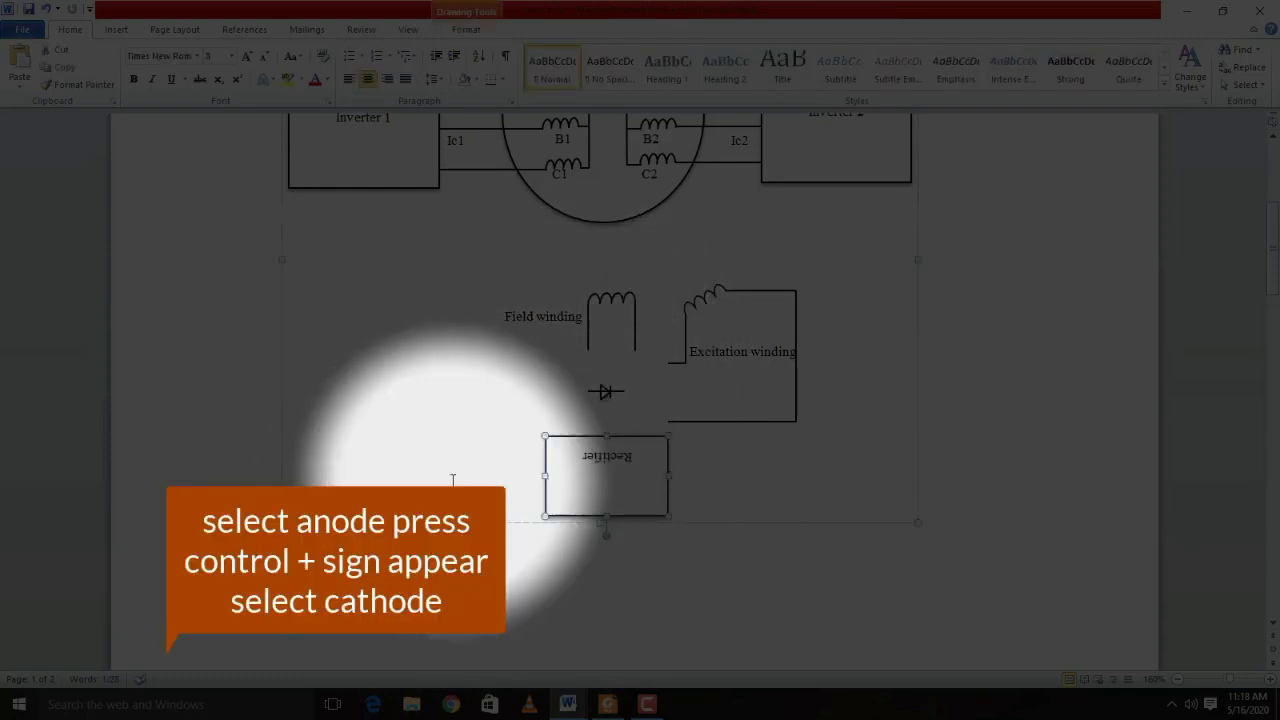
pyautogui.click(604, 393)
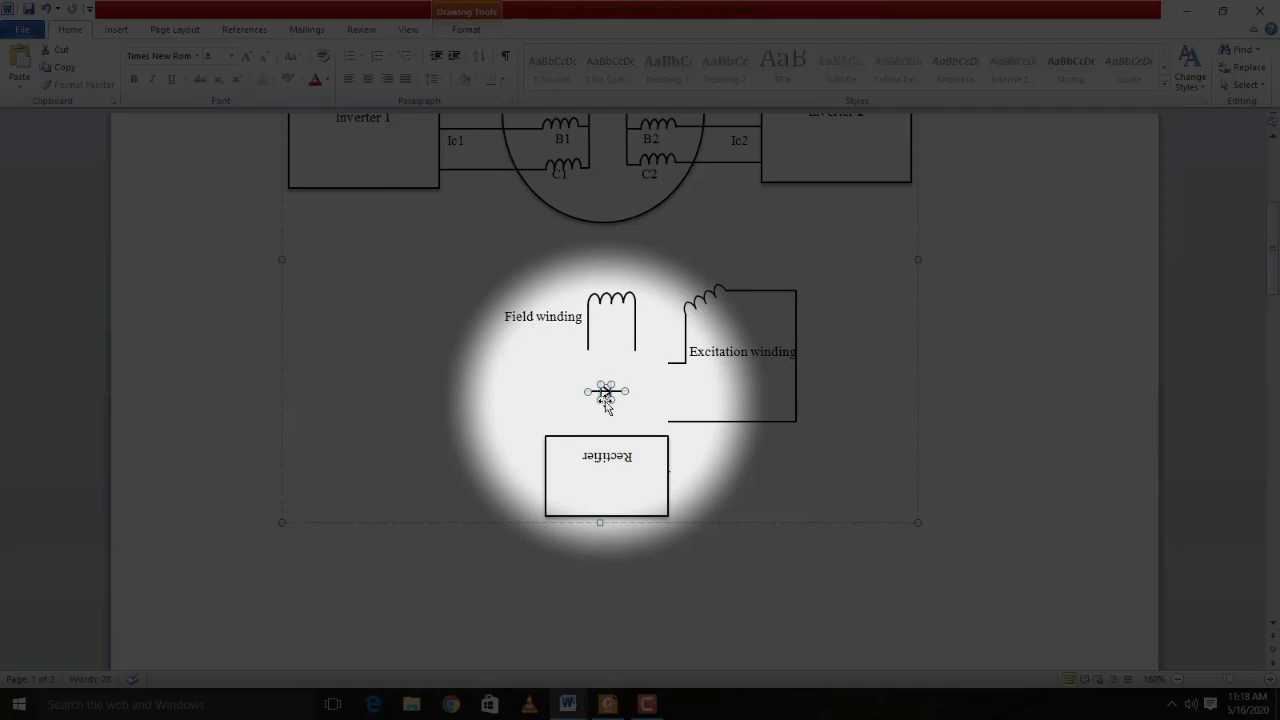
pyautogui.rightClick(604, 399)
pyautogui.moveTo(660, 488)
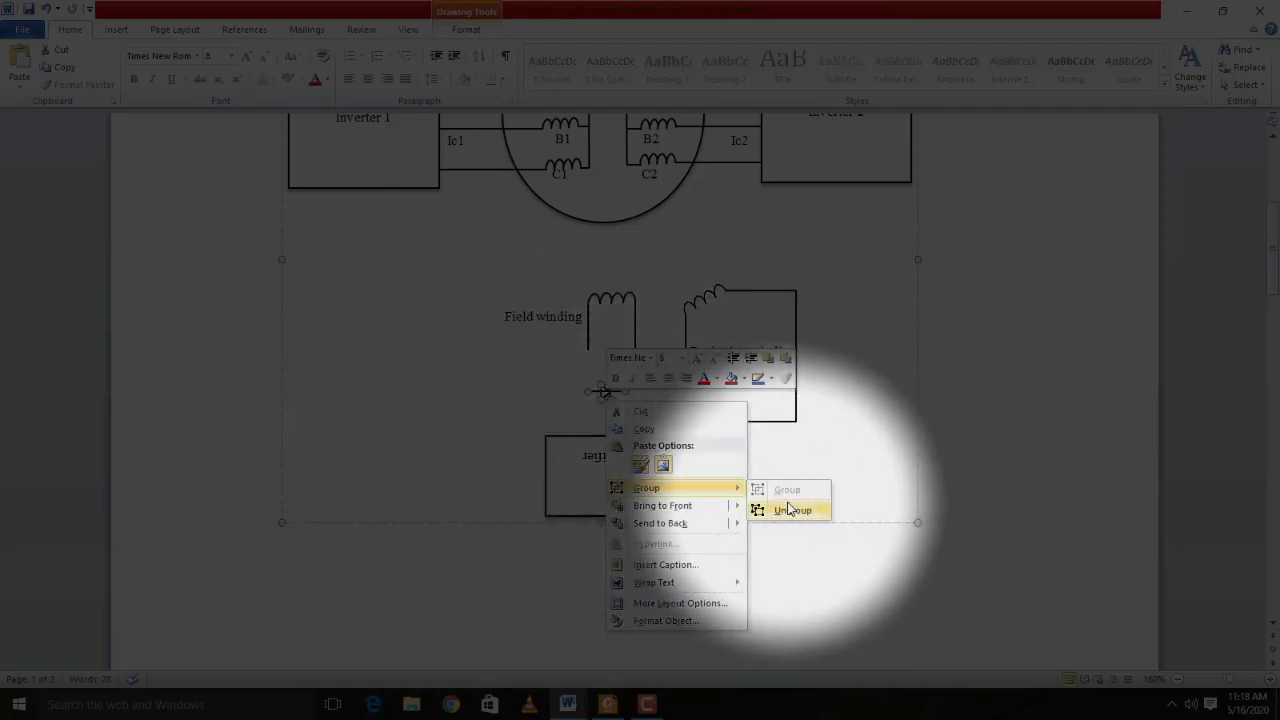
pyautogui.click(700, 418)
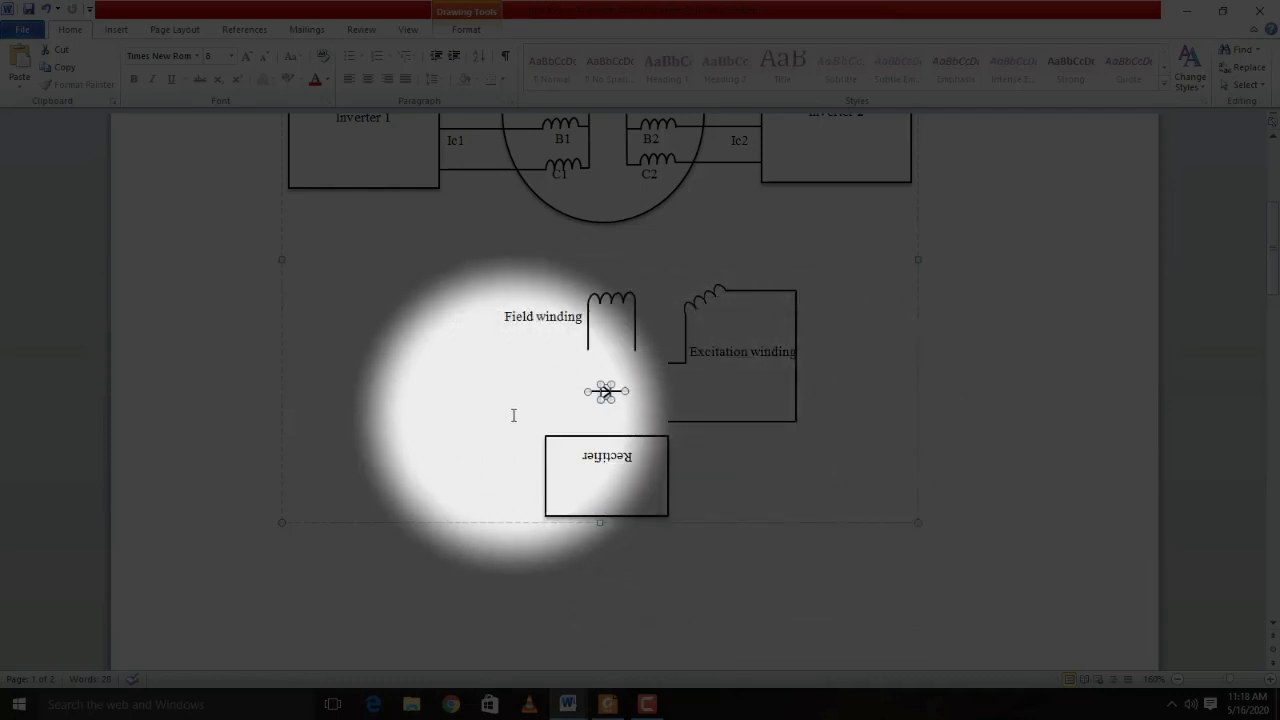
pyautogui.click(609, 397)
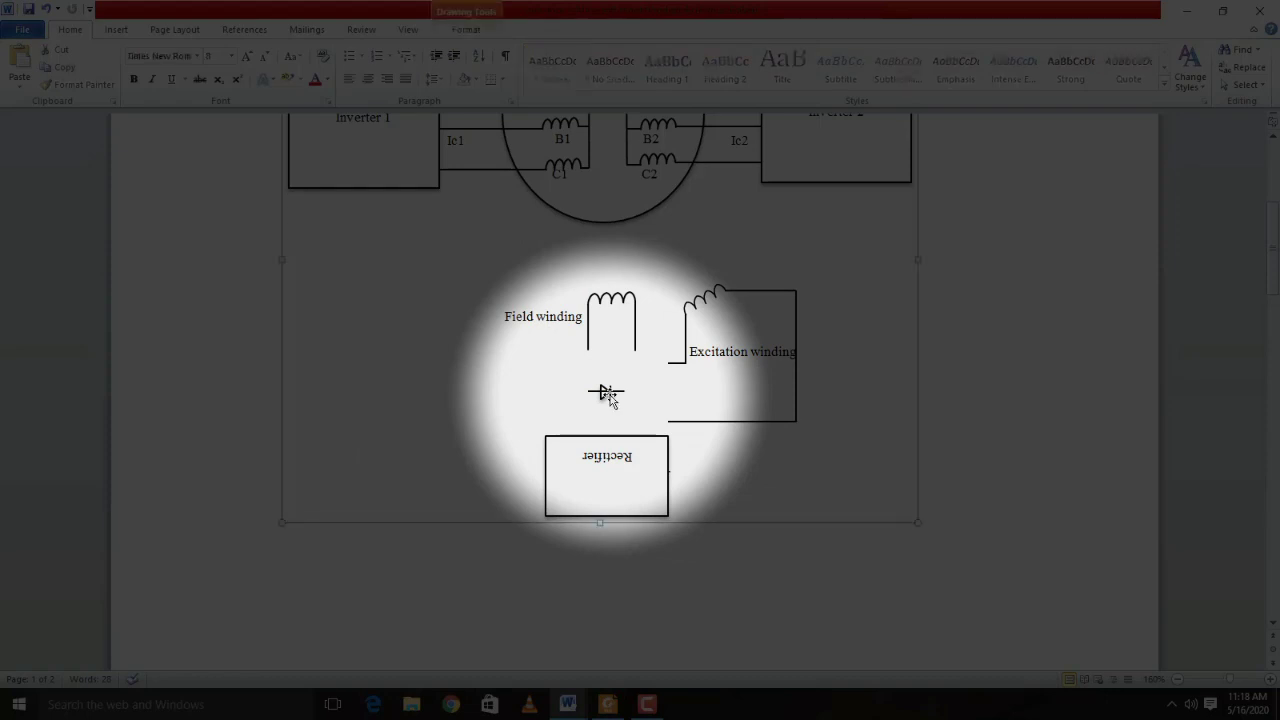
pyautogui.moveTo(605, 392); pyautogui.dragTo(518, 410)
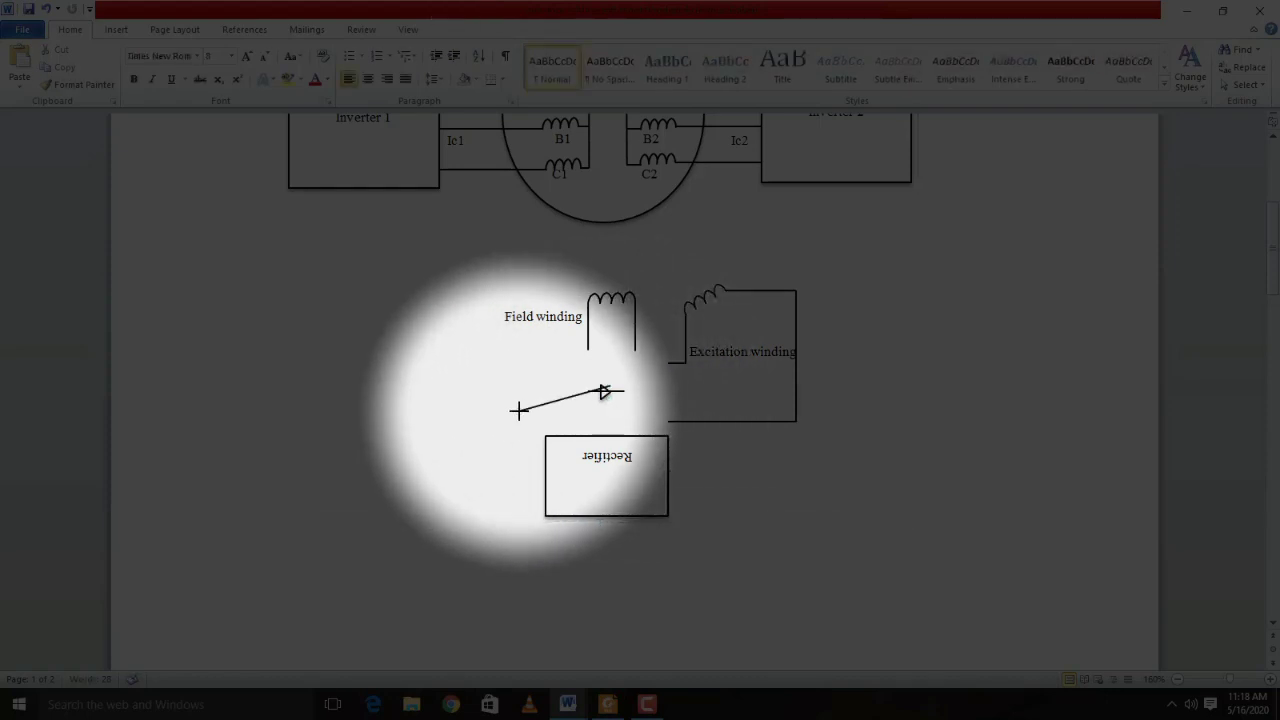
pyautogui.hotkey('ctrl', 'z')
pyautogui.press('Escape')
pyautogui.click(602, 396)
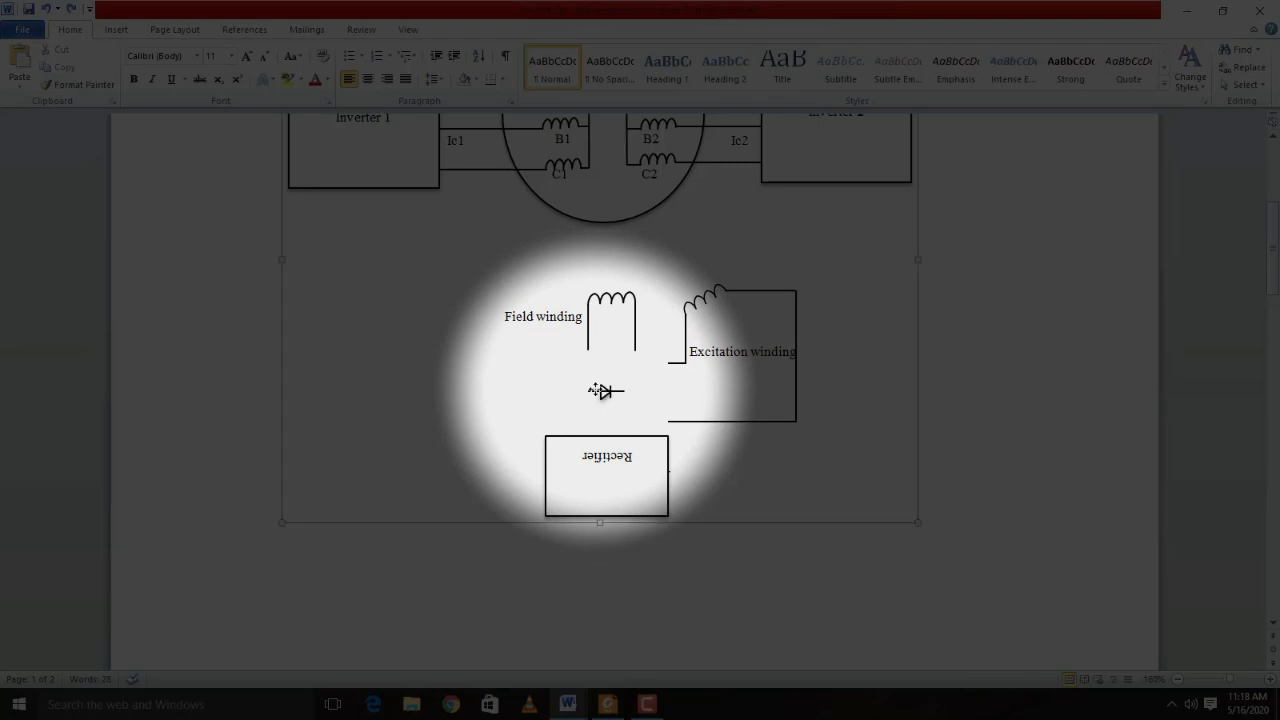
pyautogui.press('Escape')
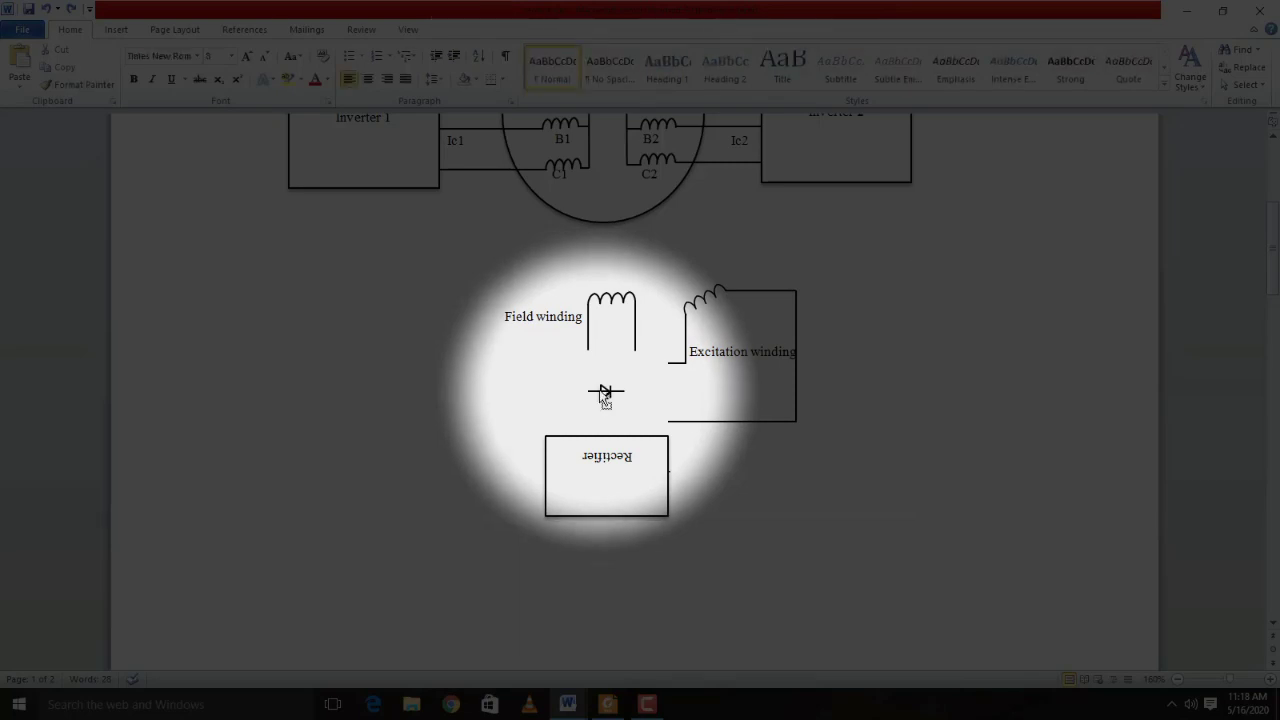
pyautogui.click(604, 392)
pyautogui.click(604, 392)
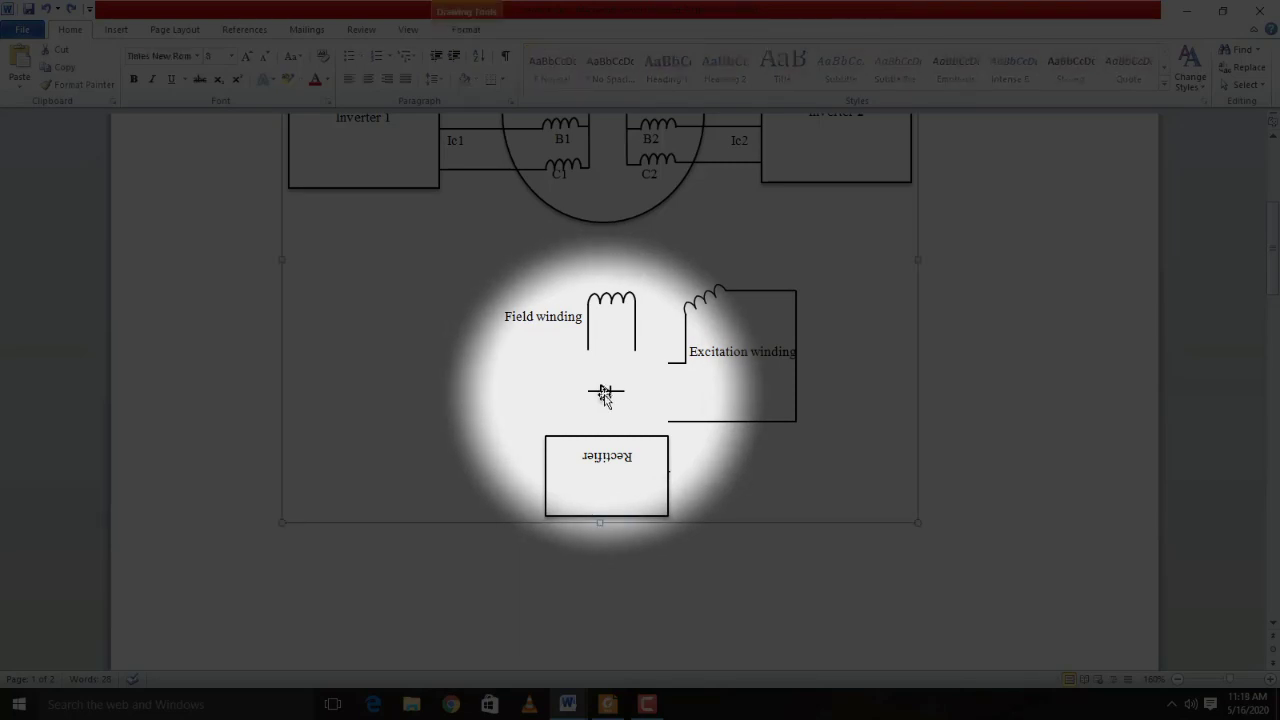
pyautogui.click(604, 392)
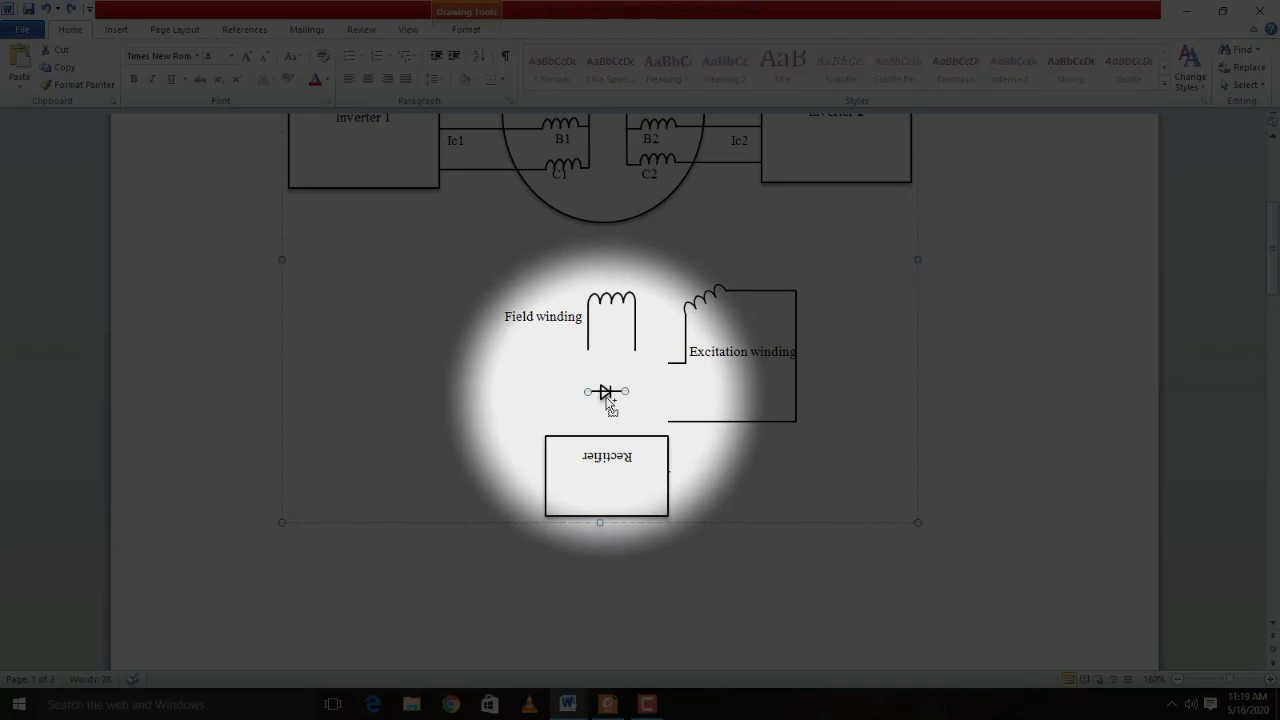
pyautogui.rightClick(607, 397)
pyautogui.moveTo(660, 485)
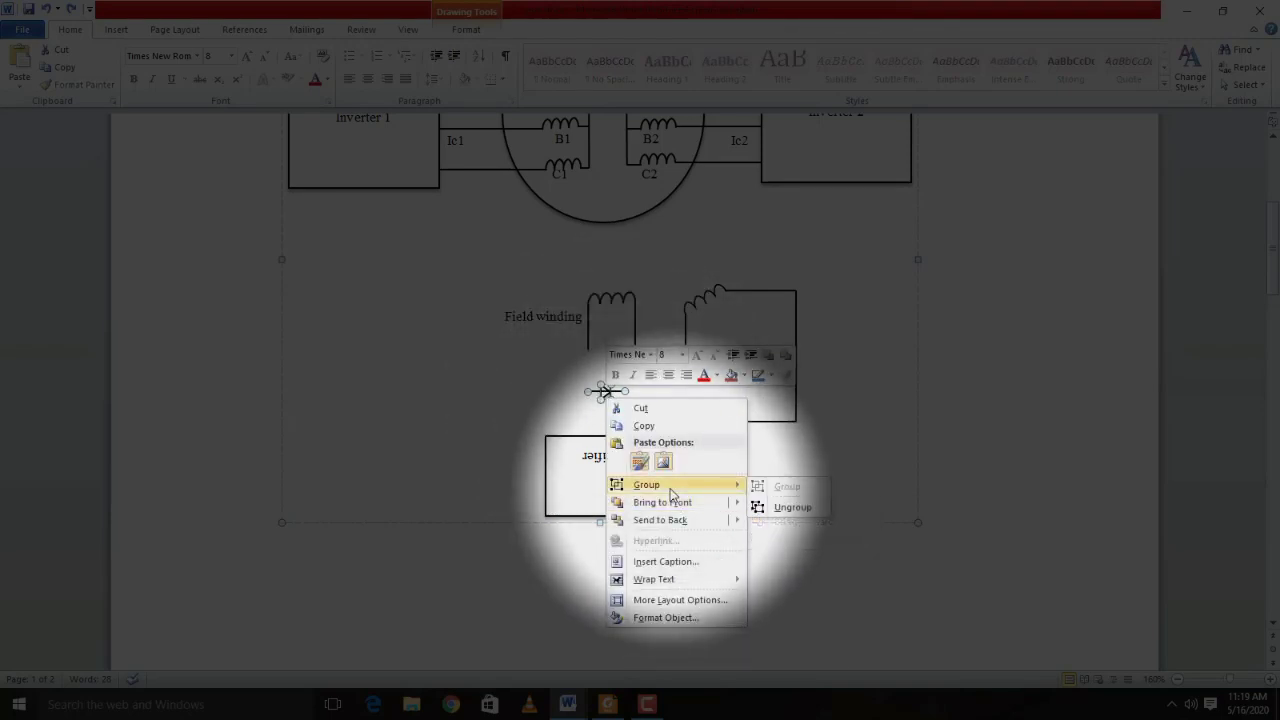
pyautogui.click(397, 380)
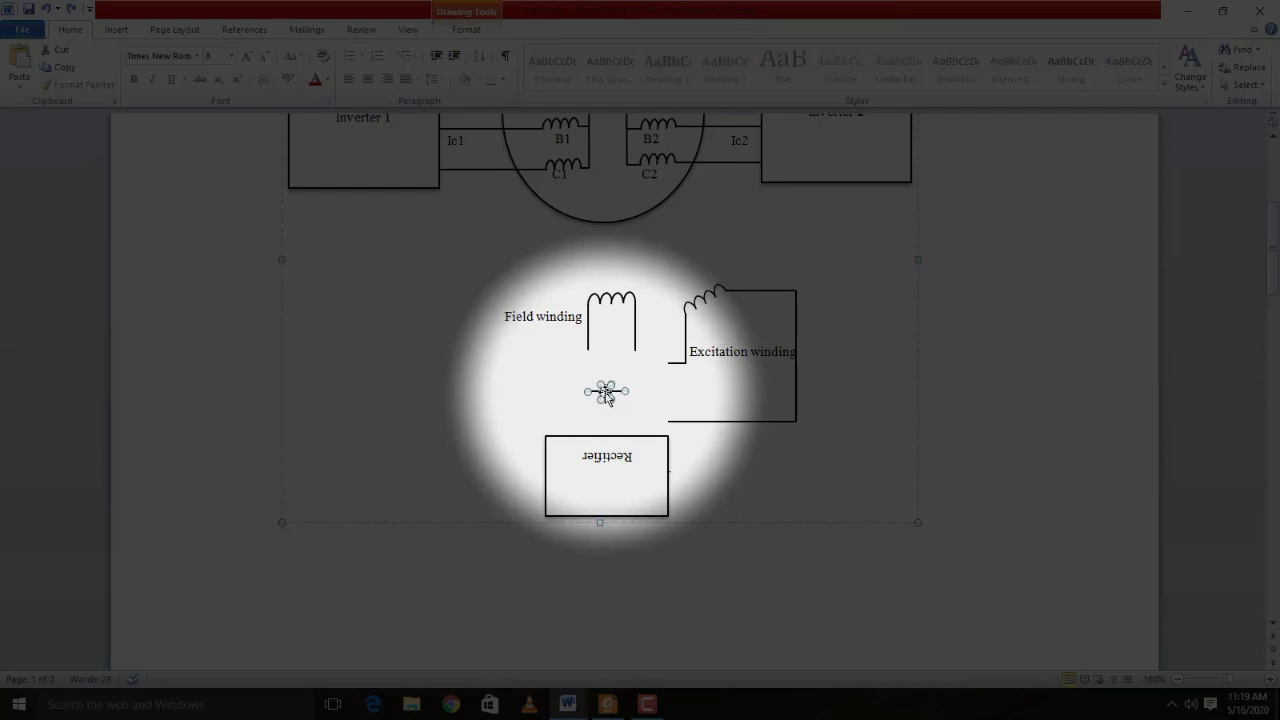
pyautogui.rightClick(607, 395)
pyautogui.moveTo(647, 479)
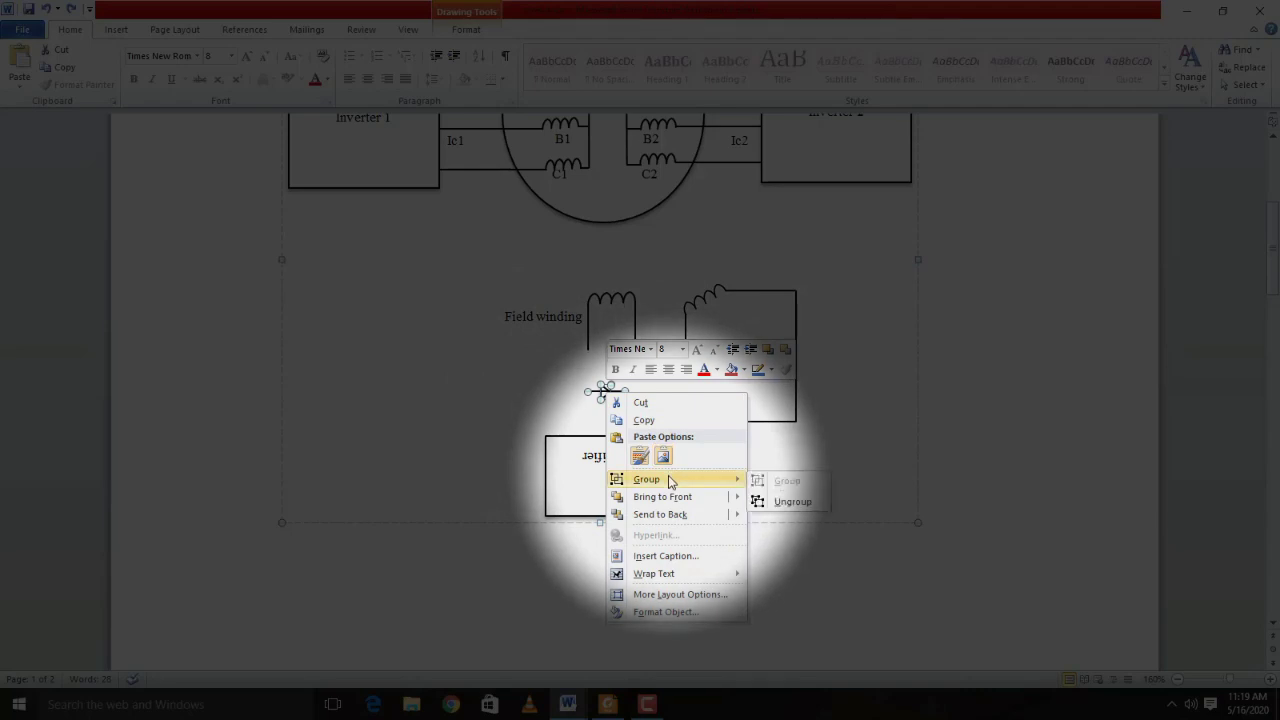
pyautogui.click(480, 435)
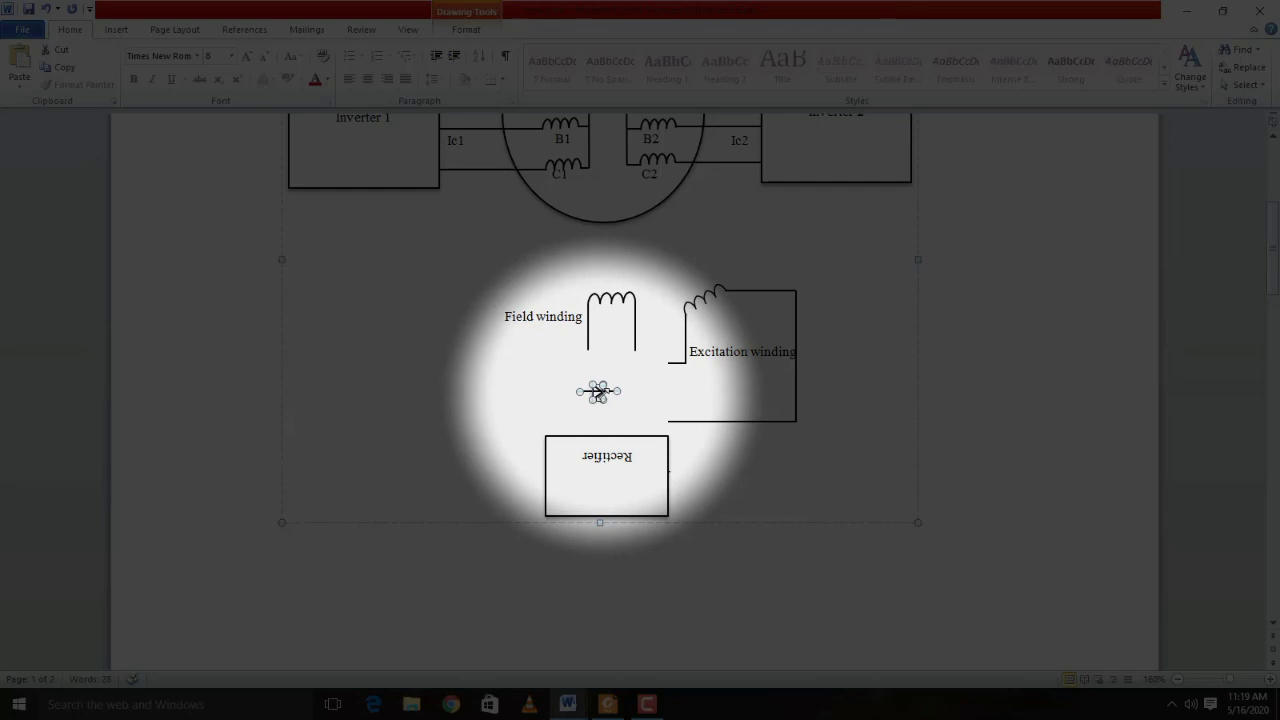
# Move the diode symbol to the lower left of the canvas and copy it
pyautogui.moveTo(598, 394)
pyautogui.mouseDown()
pyautogui.moveTo(474, 478)
pyautogui.moveTo(430, 587)
pyautogui.mouseUp()
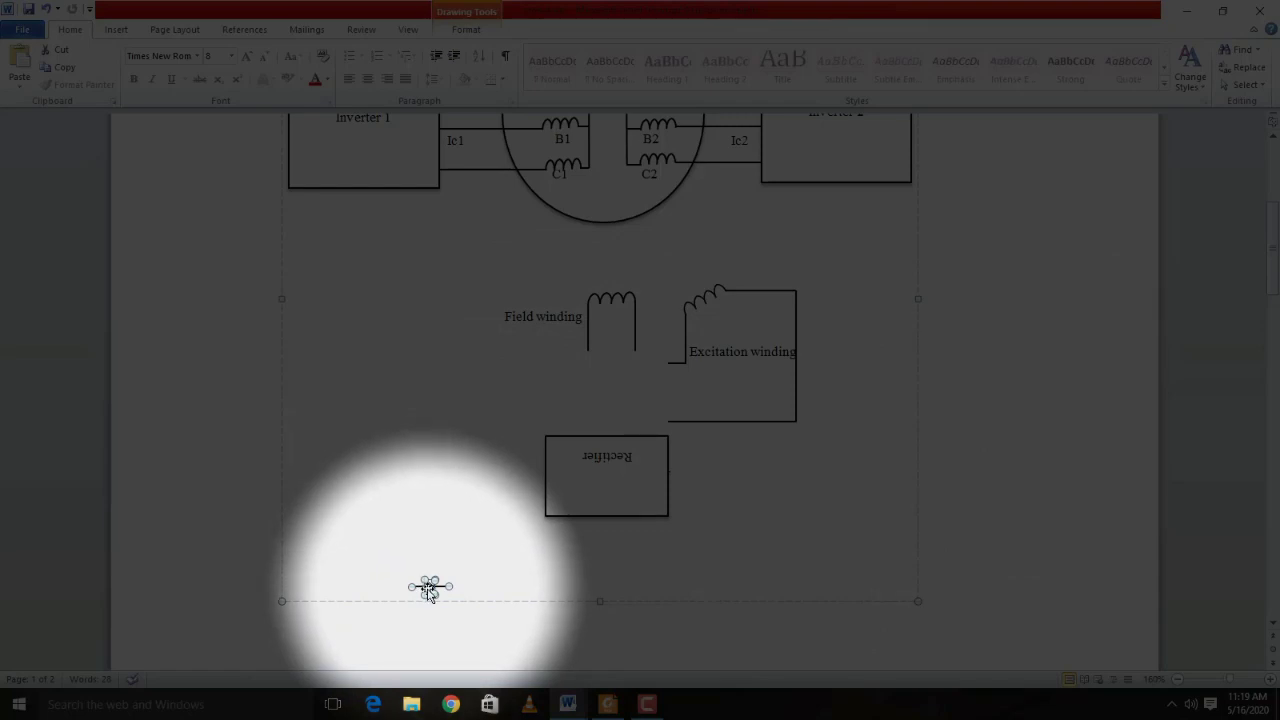
pyautogui.rightClick(428, 590)
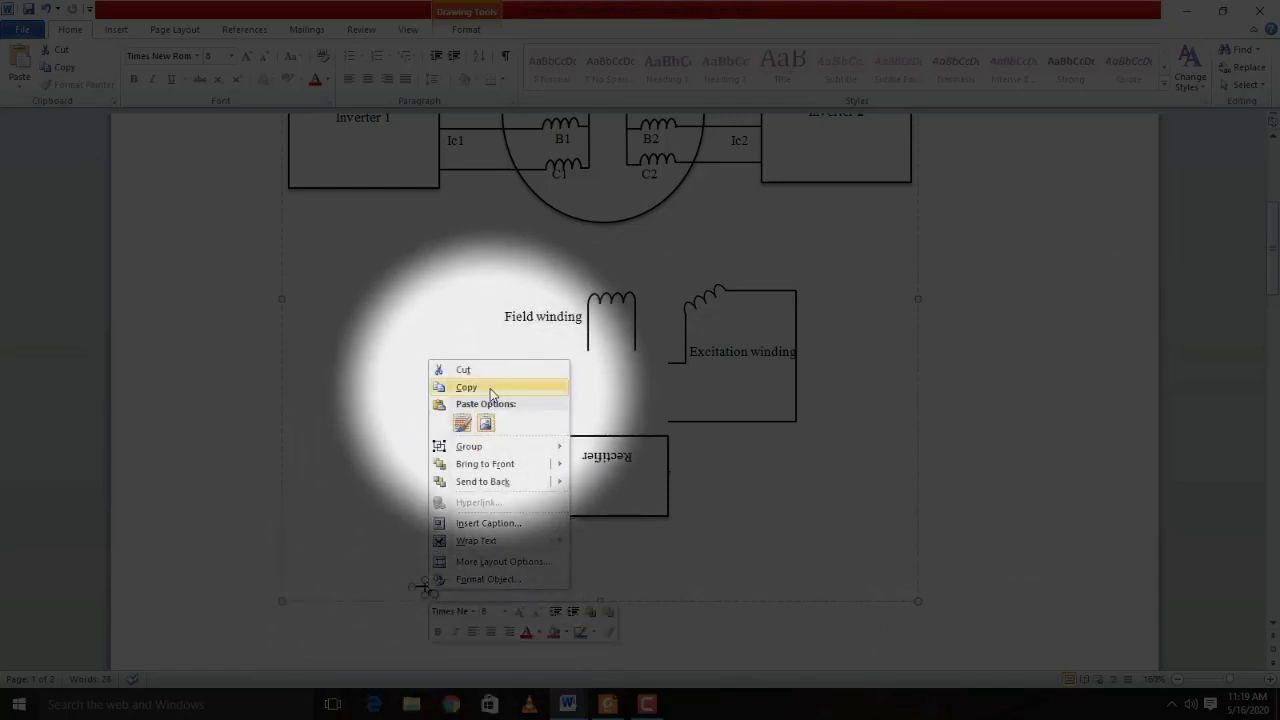
pyautogui.click(490, 388)
pyautogui.click(1000, 480)
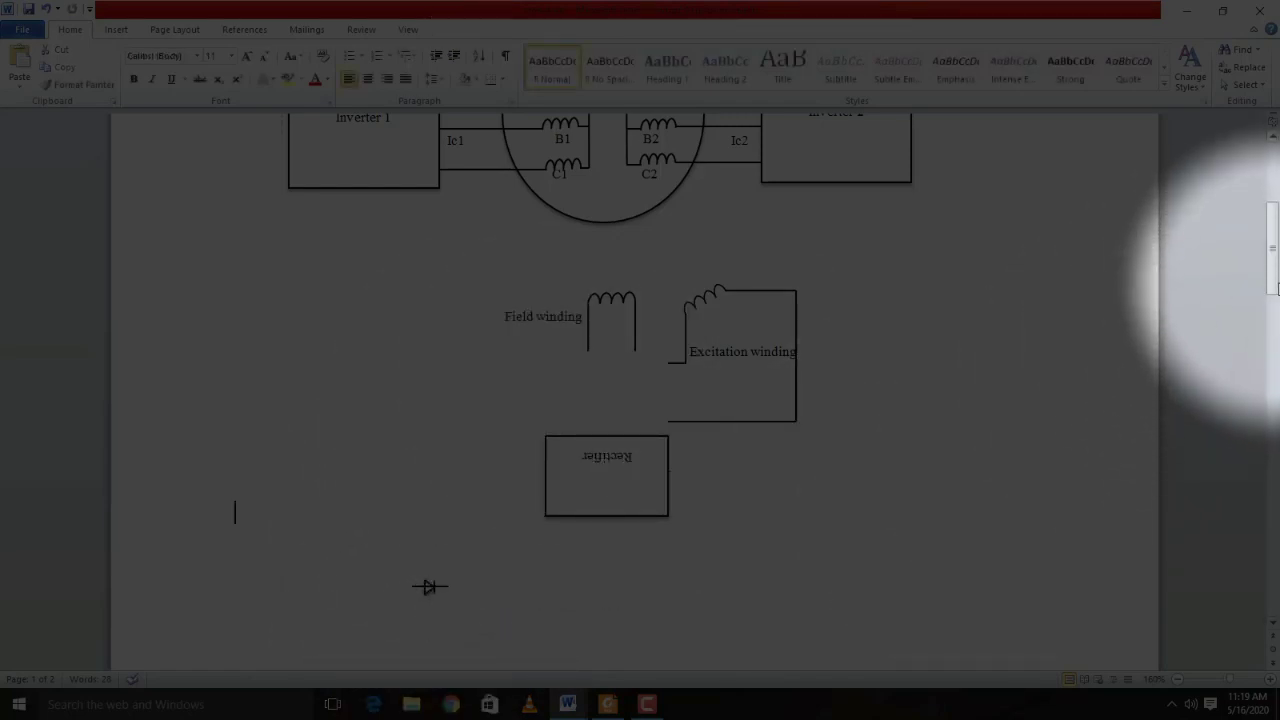
# Paste the diode into the upper diagram and nudge it down below the stator
pyautogui.moveTo(1277, 287); pyautogui.dragTo(1277, 580)
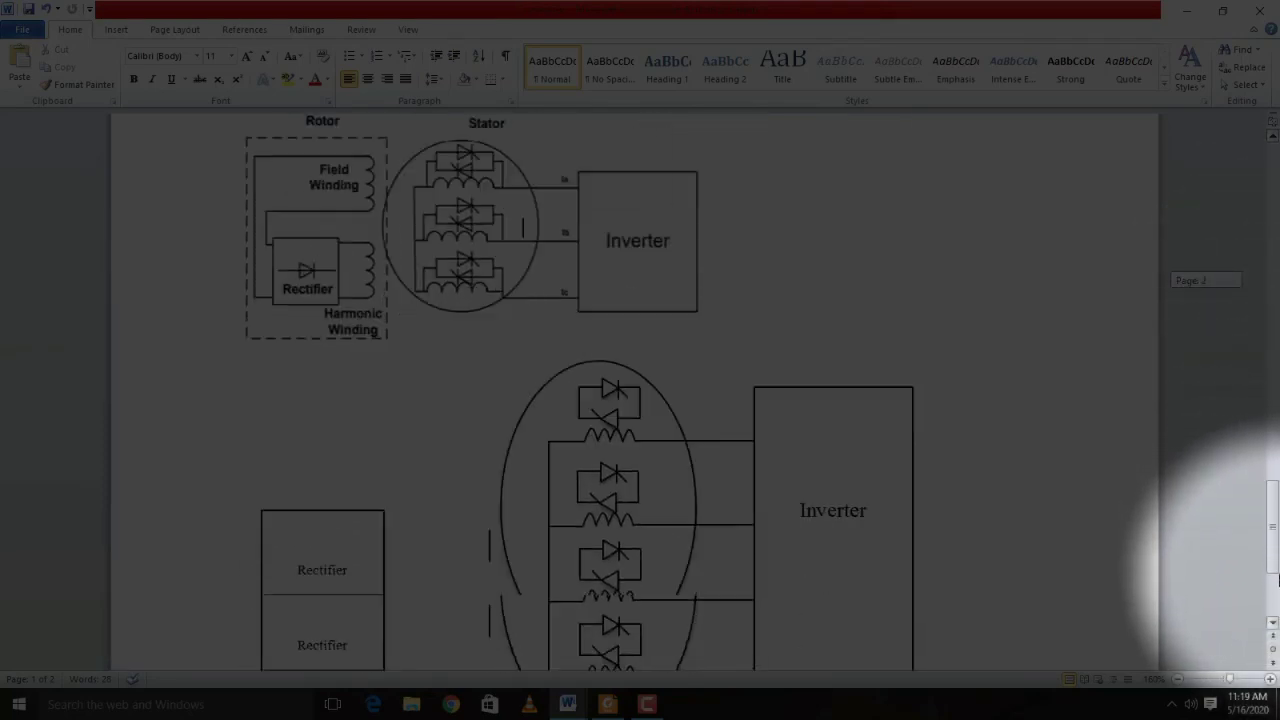
pyautogui.click(351, 407)
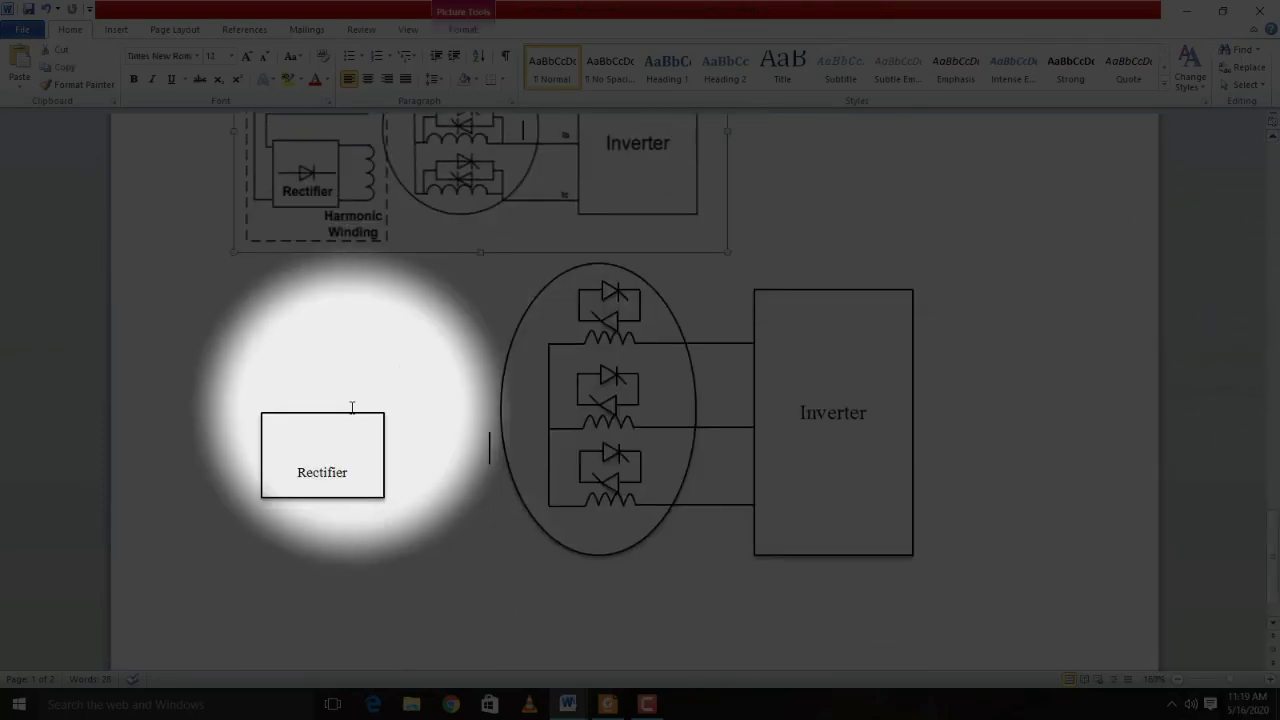
pyautogui.hotkey('ctrl', 'v')
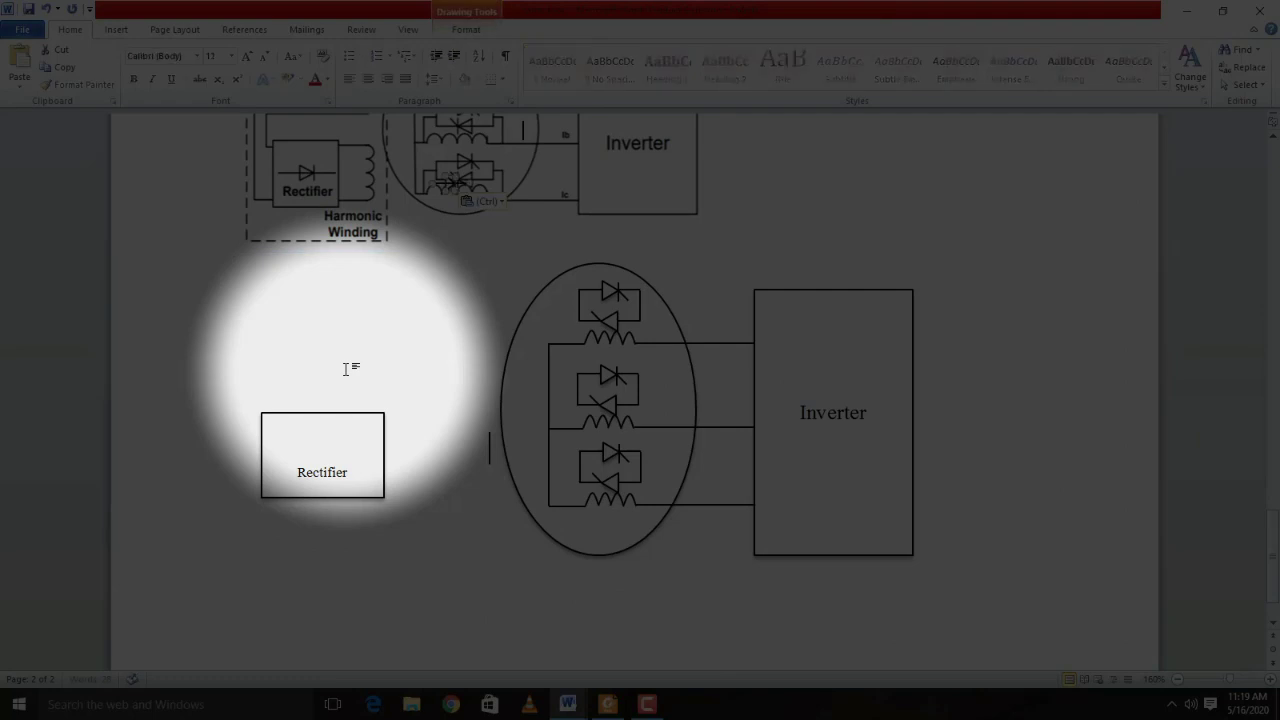
pyautogui.click(449, 210)
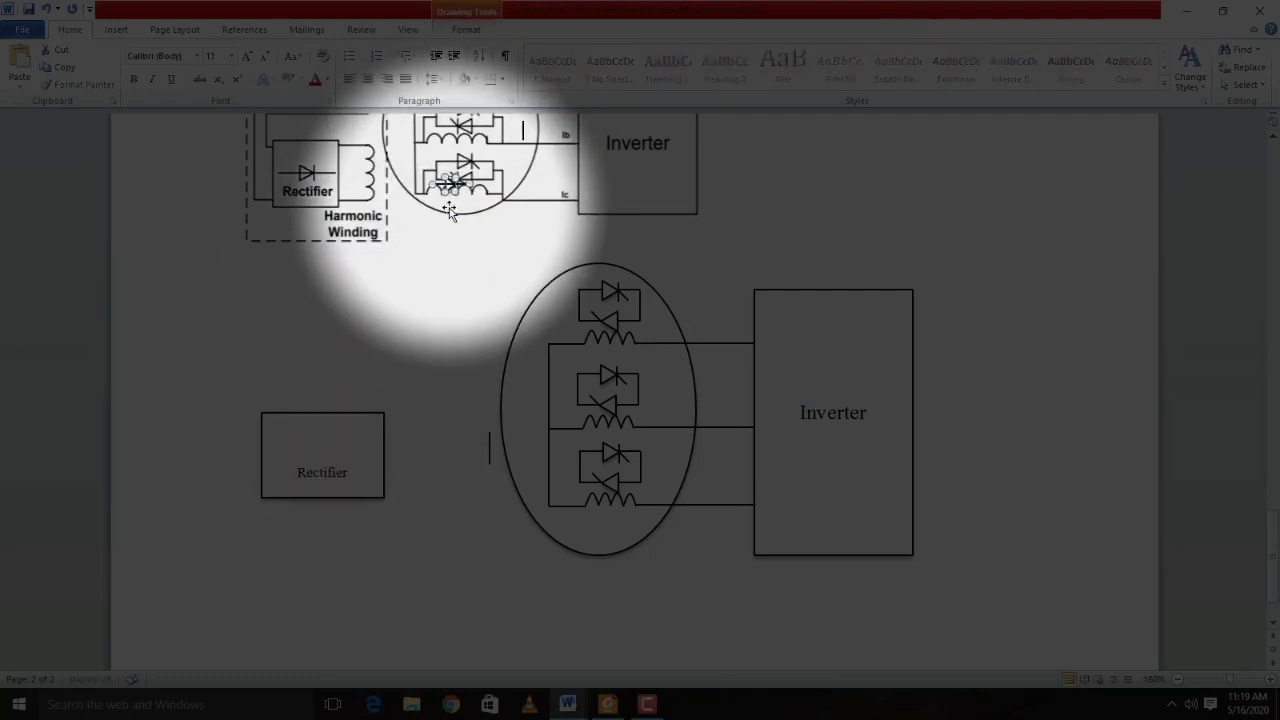
pyautogui.press('Down')
pyautogui.press('Down')
pyautogui.press('Down')
pyautogui.press('Down')
pyautogui.press('Down')
pyautogui.press('Down')
pyautogui.press('Escape')
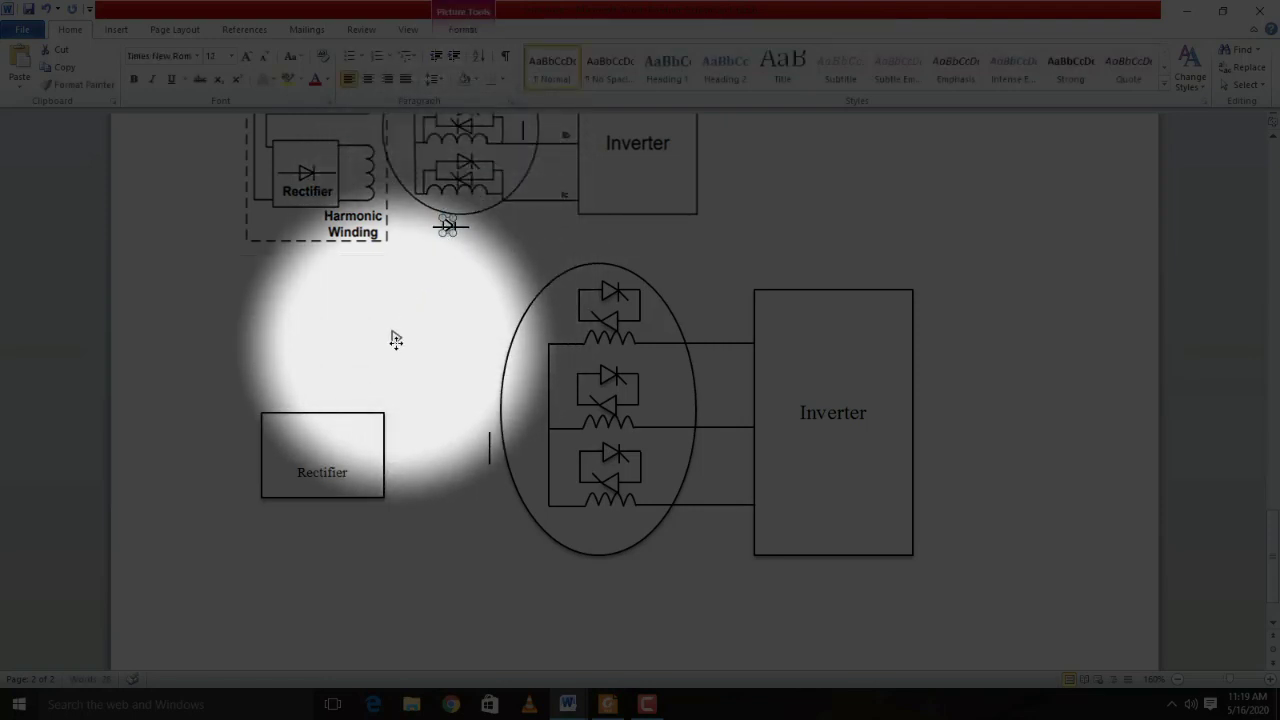
pyautogui.click(313, 413)
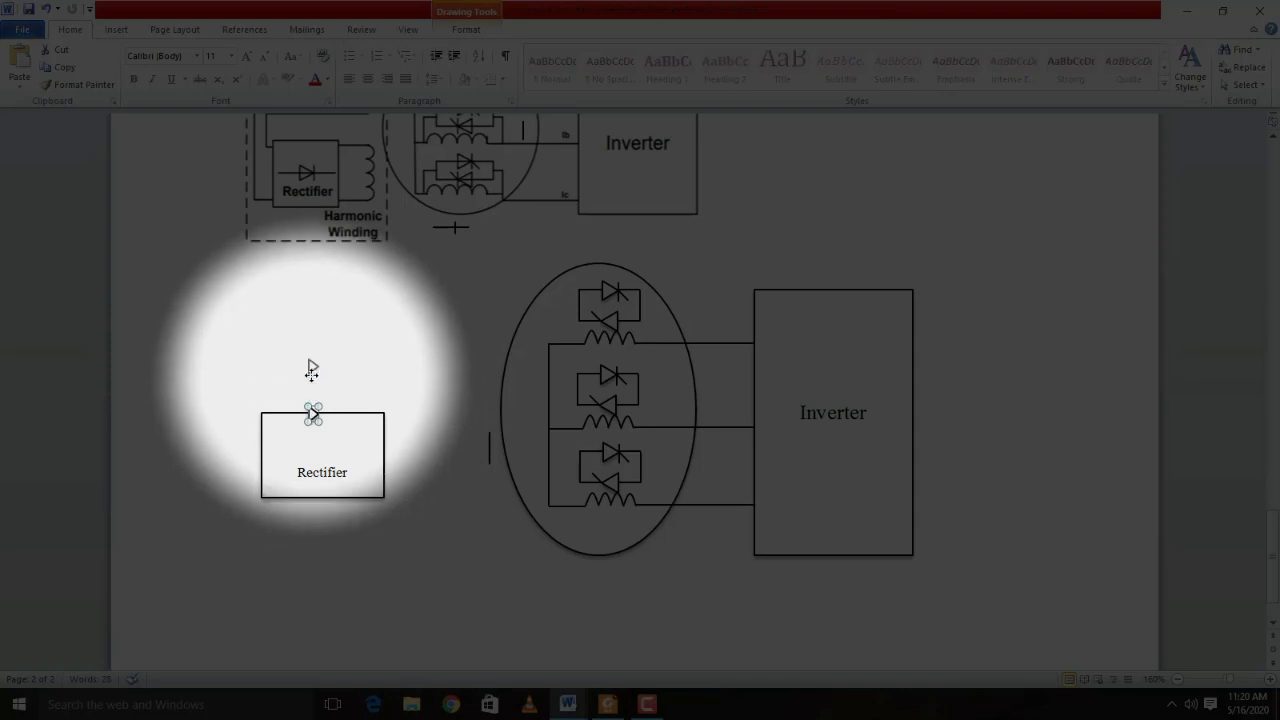
# Group the small diode symbol under the top stator and drag it toward the lower Rectifier box
pyautogui.press('Escape')
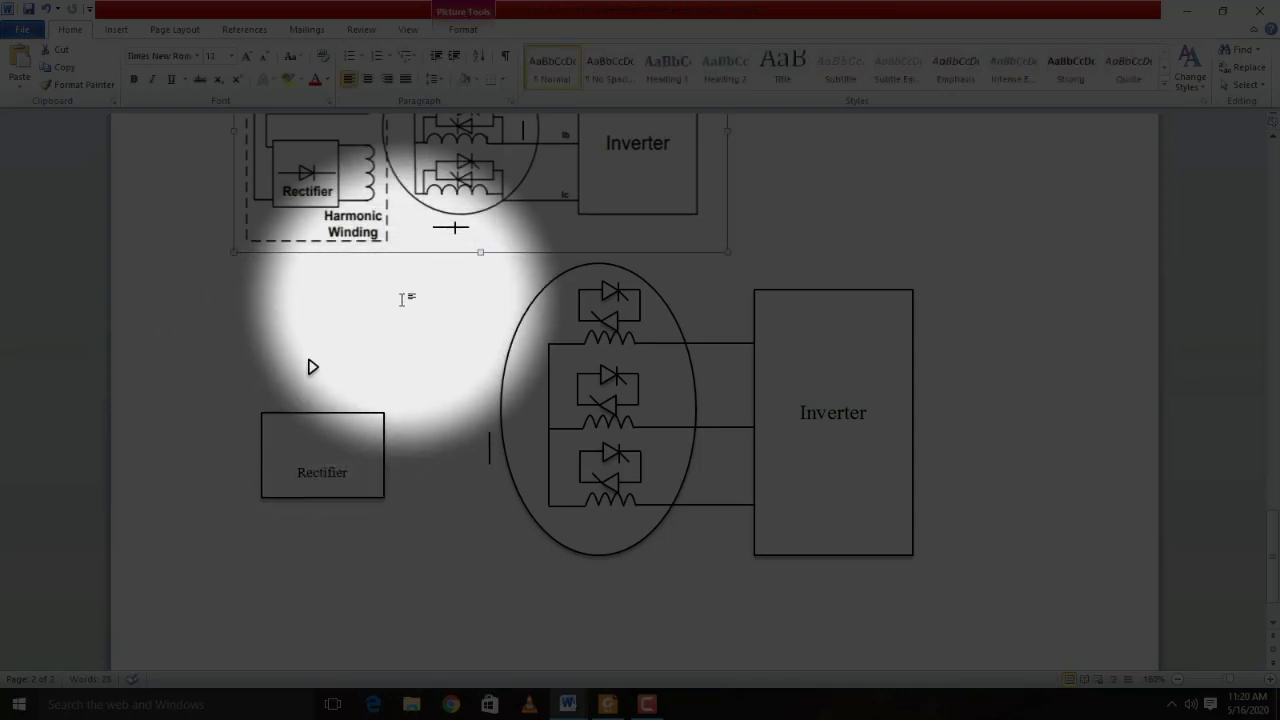
pyautogui.click(455, 228)
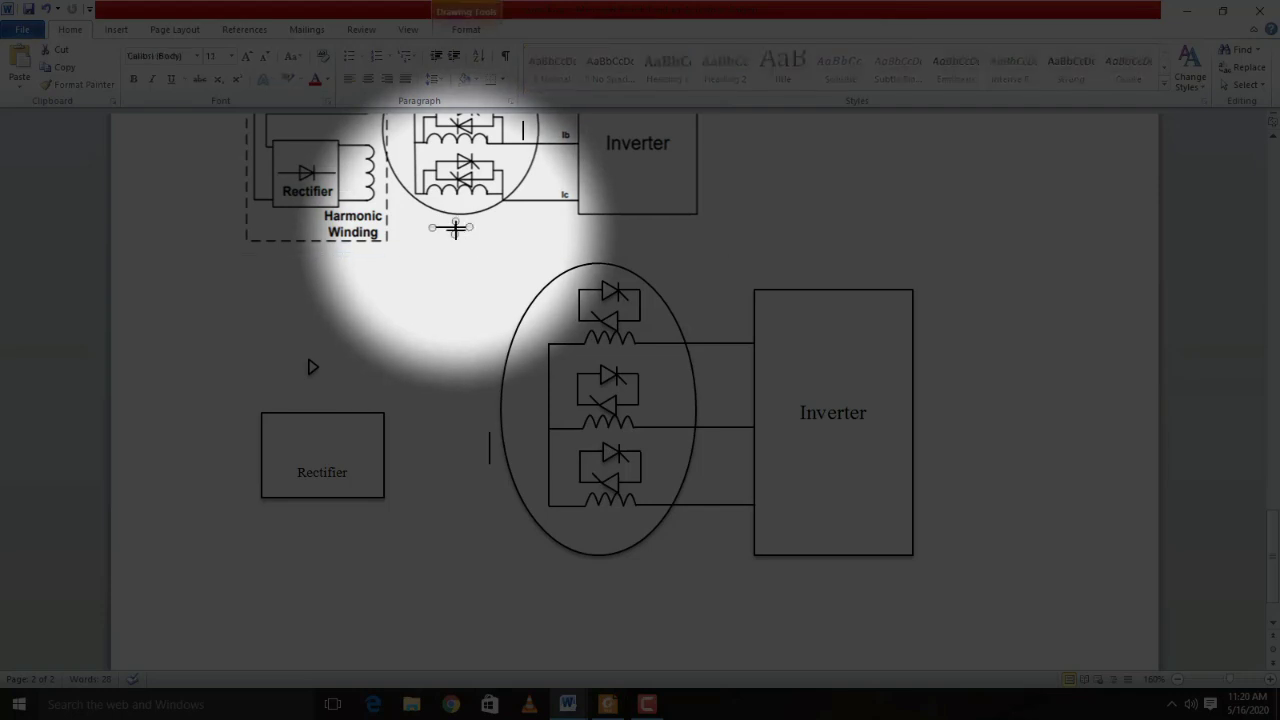
pyautogui.rightClick(455, 229)
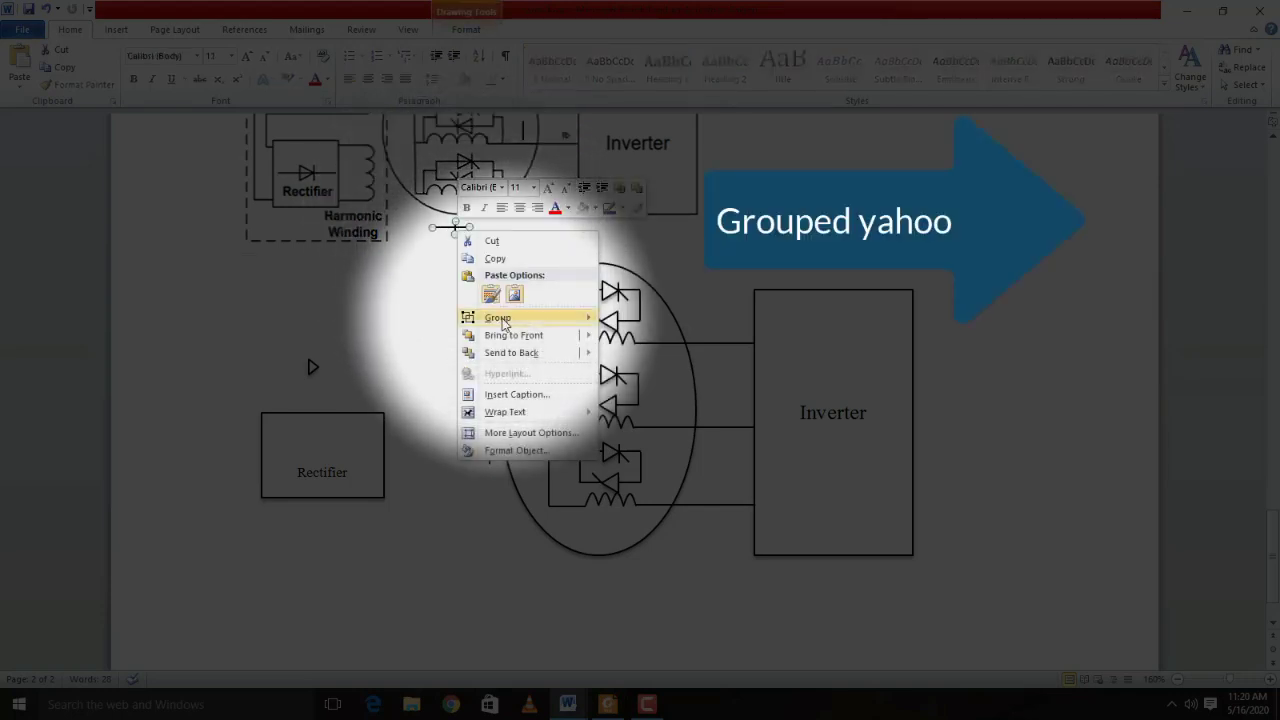
pyautogui.moveTo(498, 317)
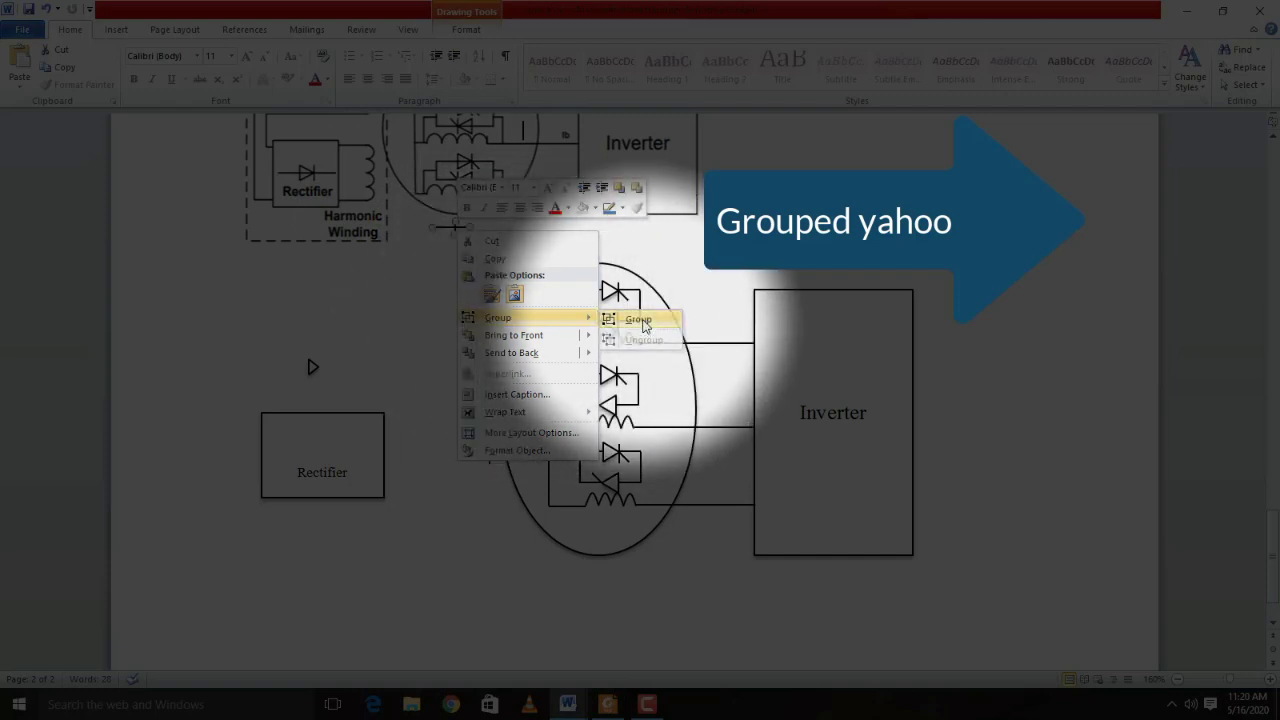
pyautogui.click(638, 319)
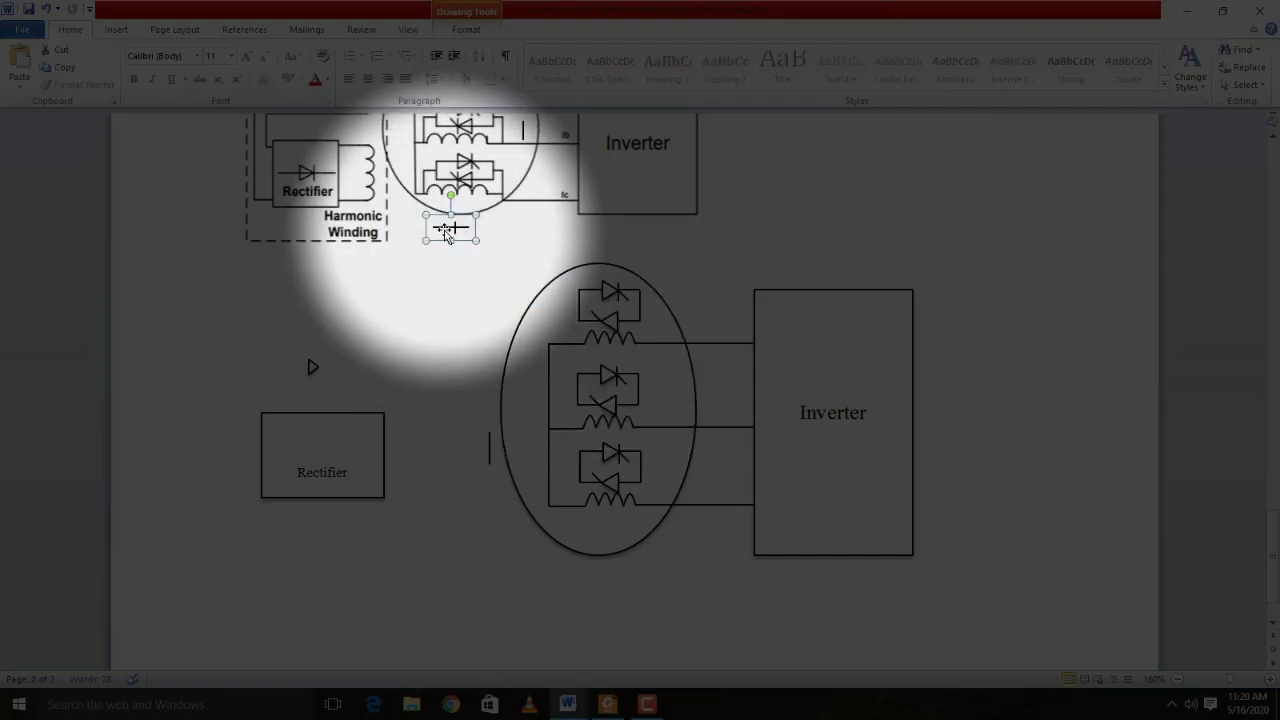
pyautogui.moveTo(447, 232); pyautogui.dragTo(315, 369)
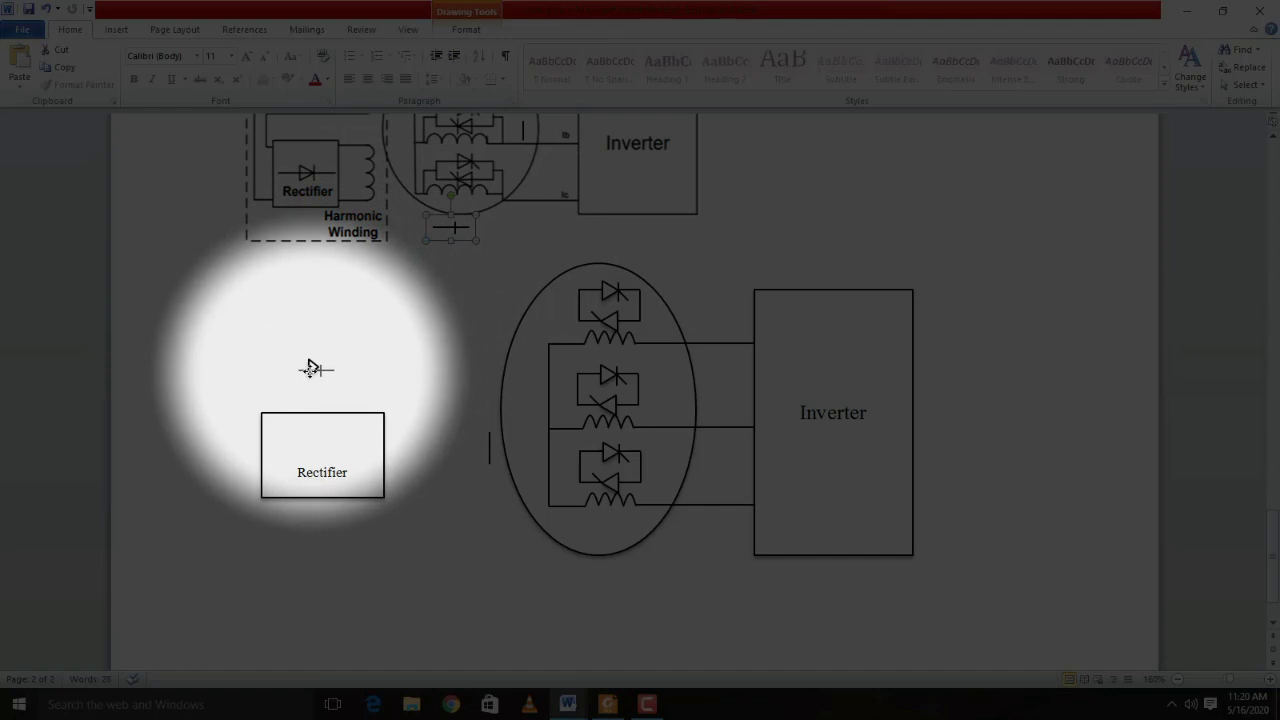
# Group the diode symbol into one object and place it inside the Rectifier box
pyautogui.moveTo(312, 367); pyautogui.dragTo(314, 366)
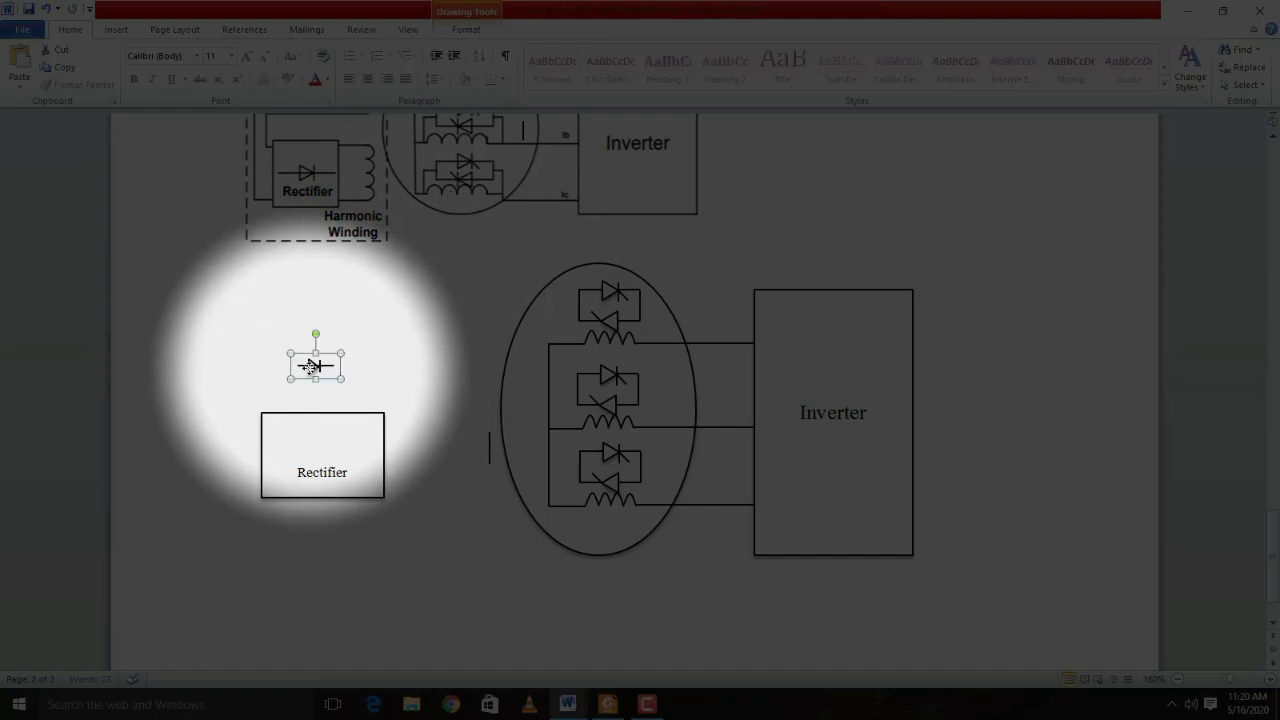
pyautogui.click(393, 399)
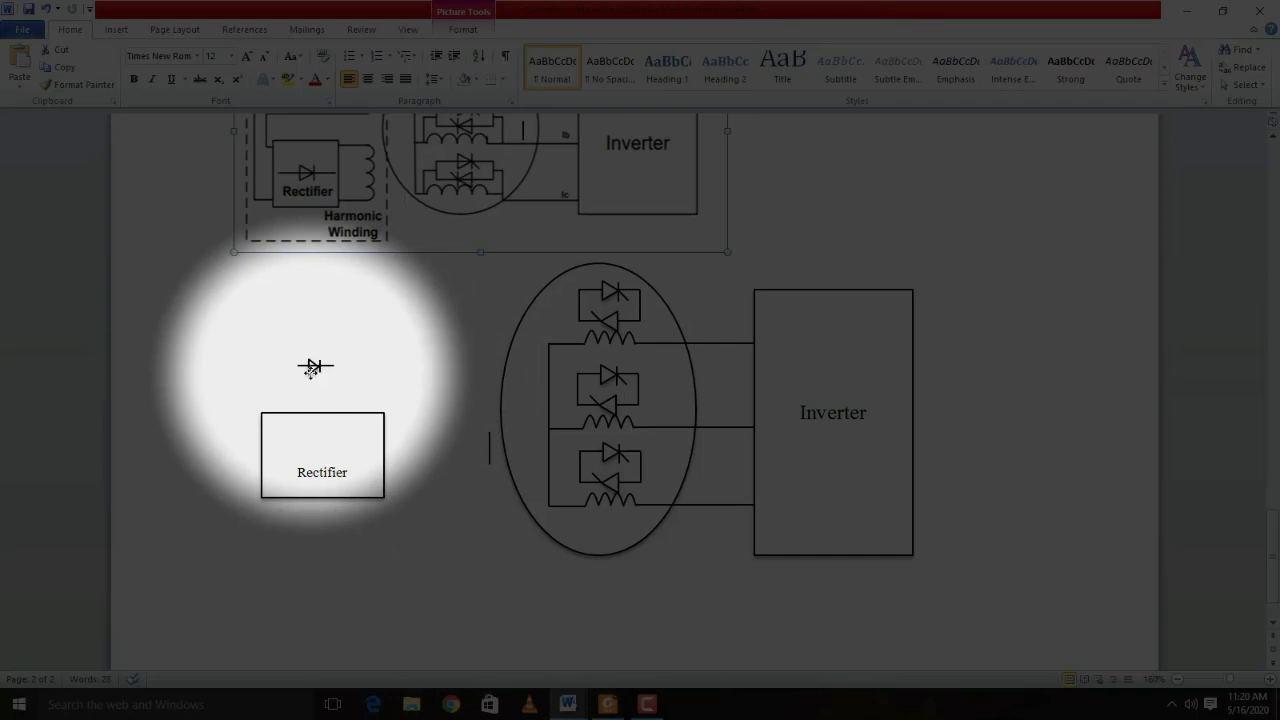
pyautogui.moveTo(311, 368)
pyautogui.mouseDown()
pyautogui.moveTo(320, 378)
pyautogui.moveTo(326, 366)
pyautogui.mouseUp()
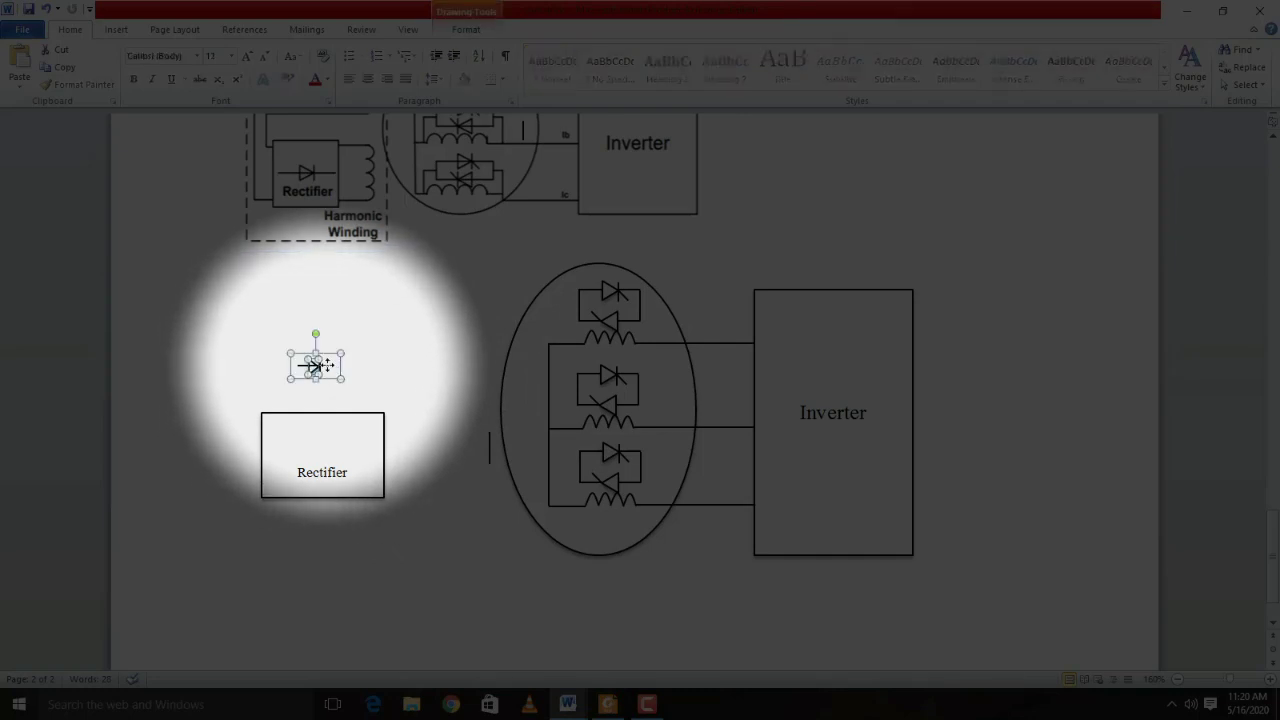
pyautogui.rightClick(327, 366)
pyautogui.moveTo(369, 452)
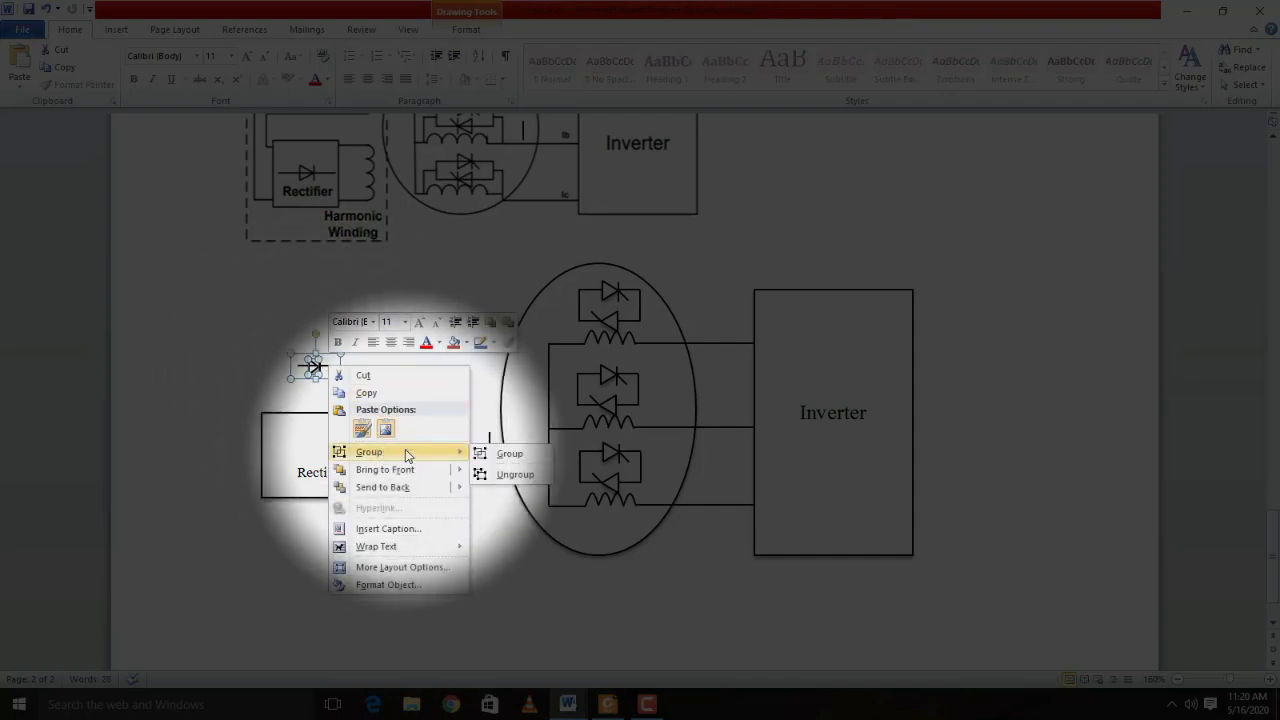
pyautogui.click(505, 453)
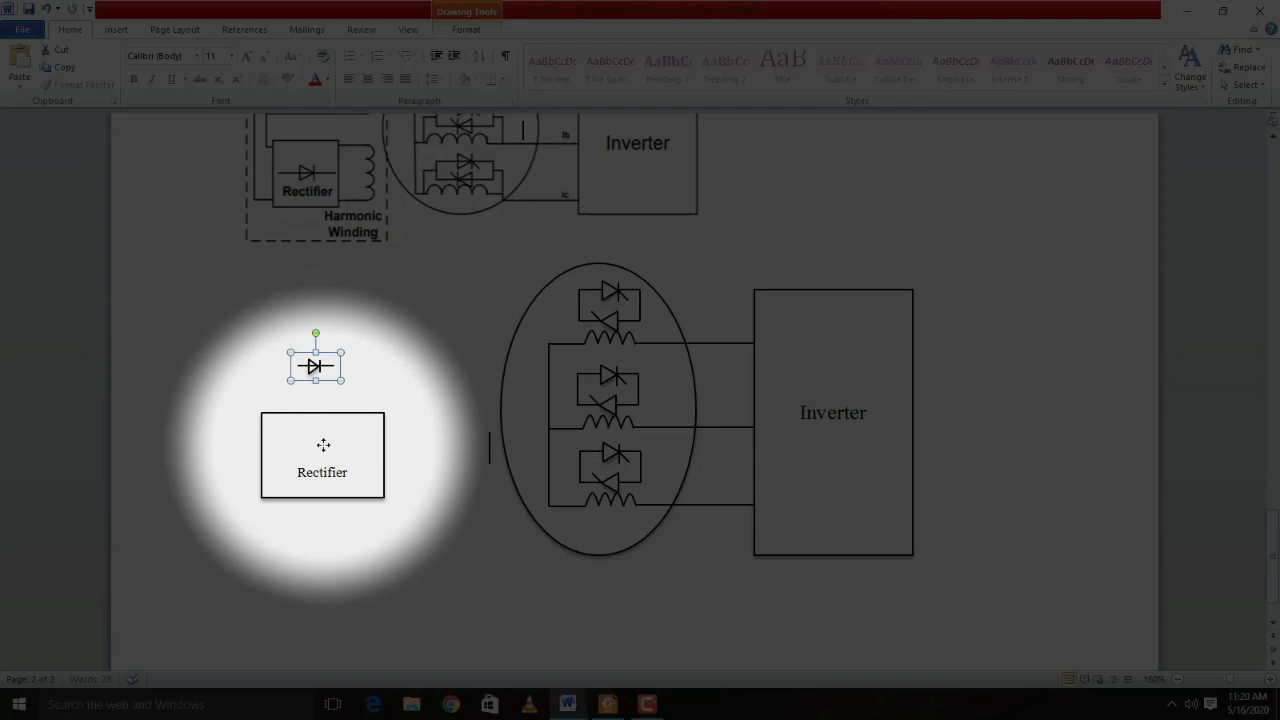
pyautogui.moveTo(316, 368); pyautogui.dragTo(322, 443)
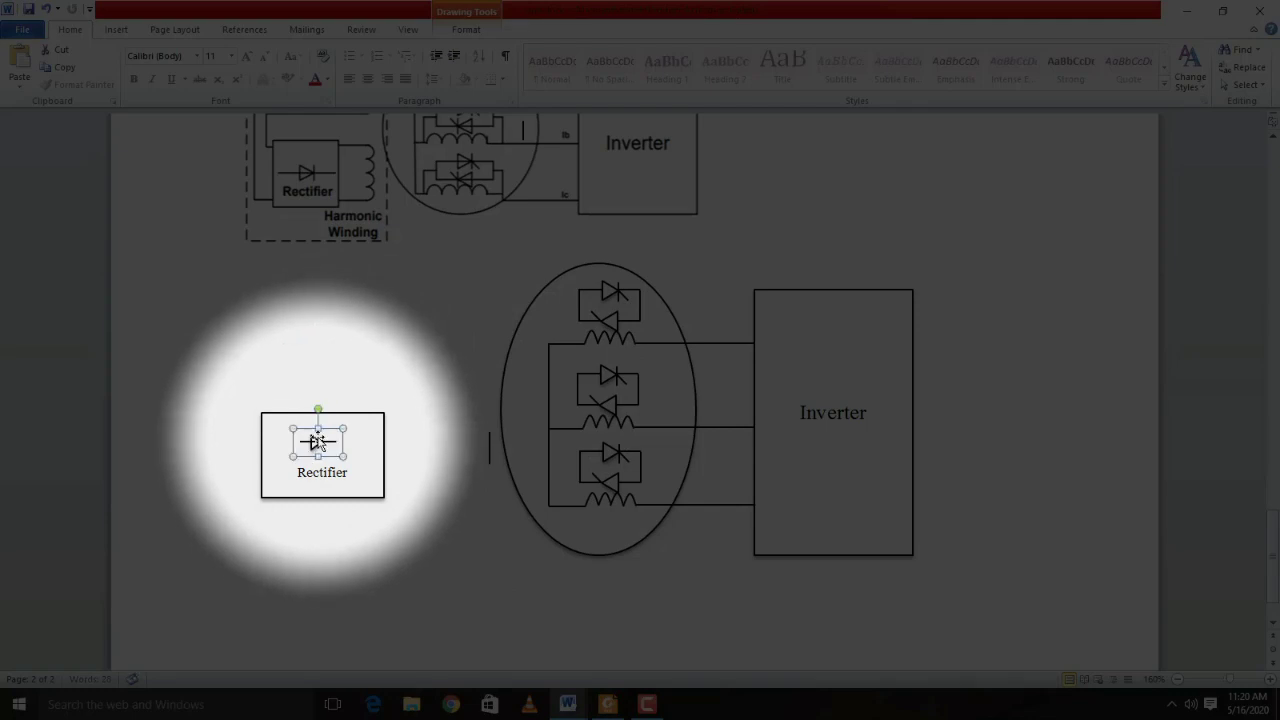
pyautogui.click(432, 328)
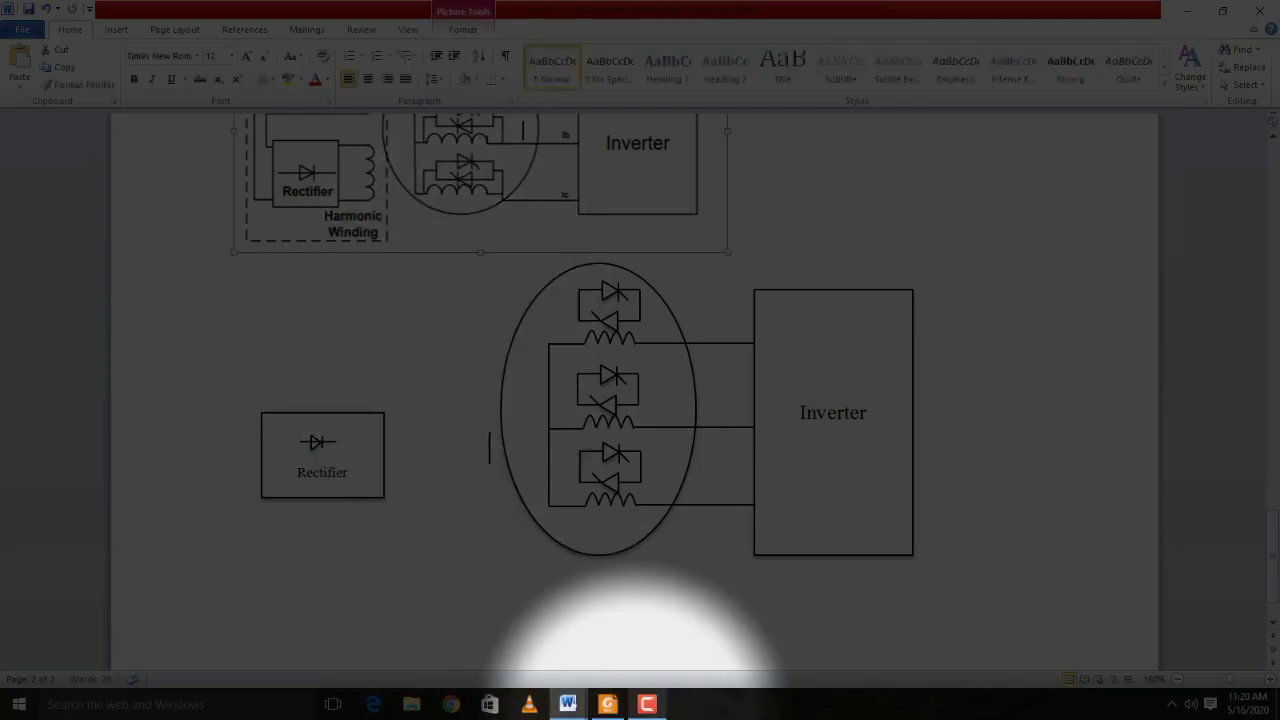
# Group the diode with the Rectifier box and shift the block slightly right
pyautogui.click(646, 706)
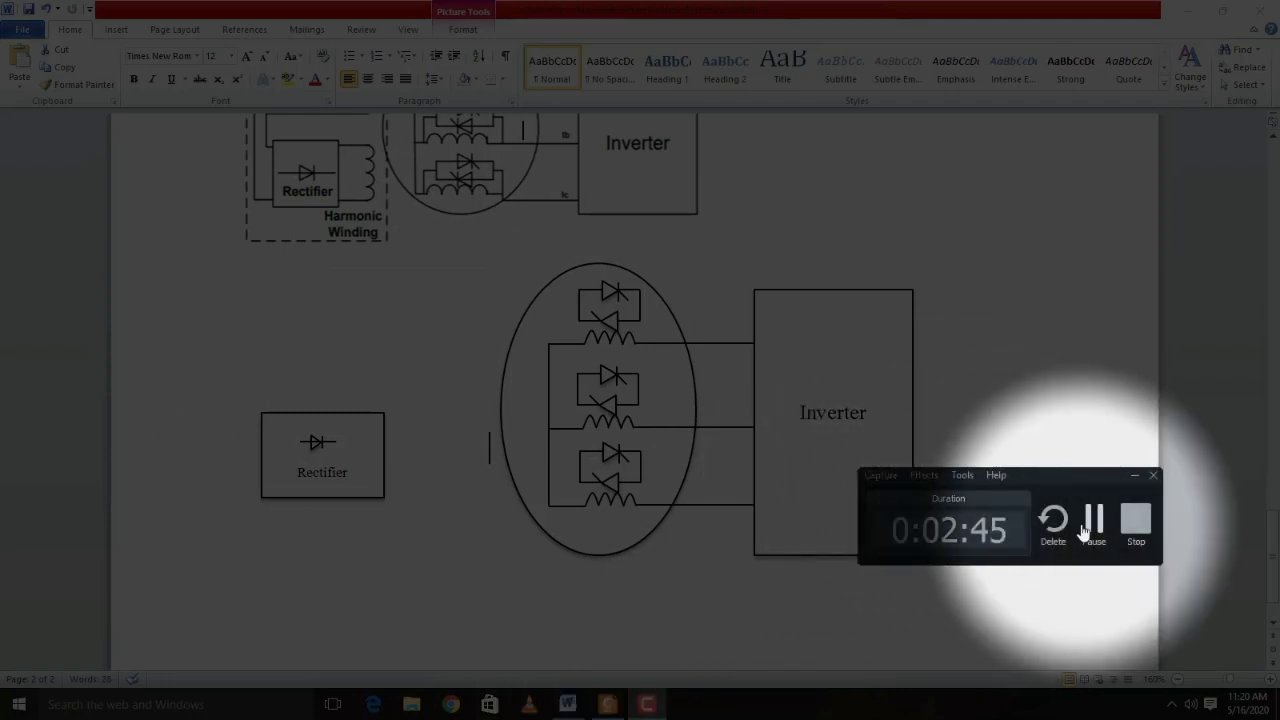
pyautogui.click(1091, 521)
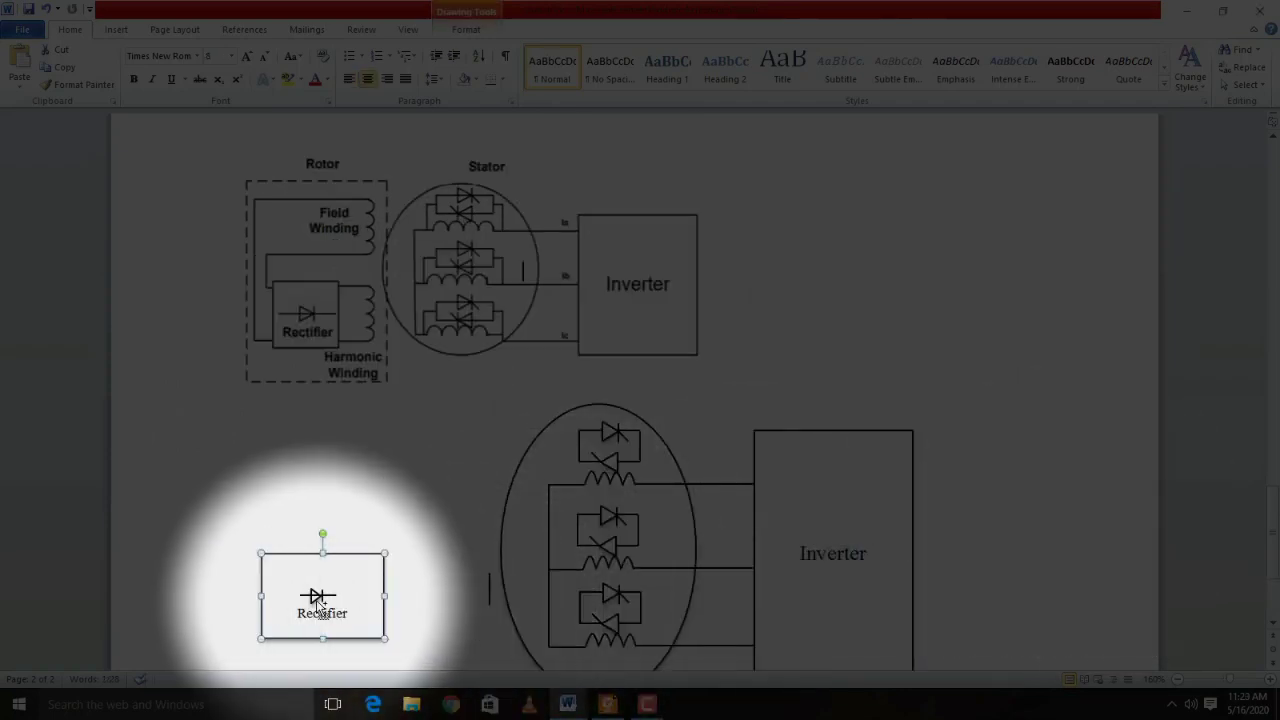
pyautogui.click(315, 597)
pyautogui.rightClick(315, 597)
pyautogui.moveTo(356, 458)
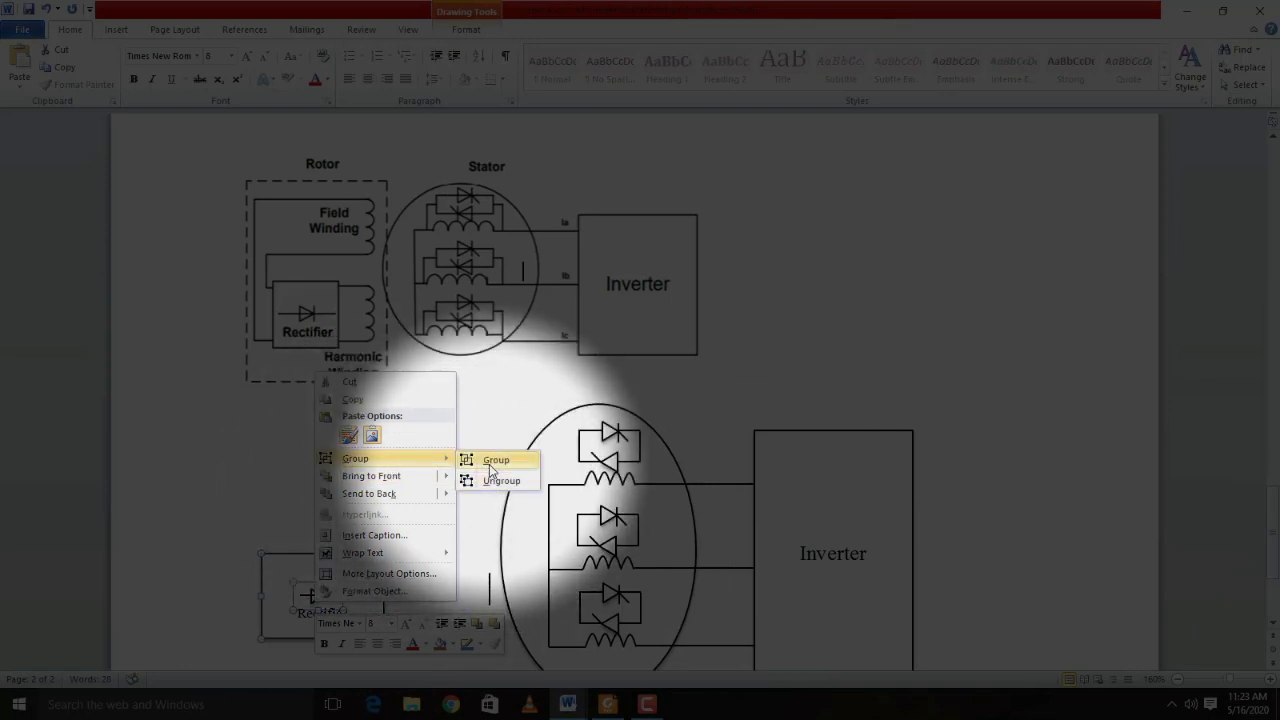
pyautogui.click(490, 461)
pyautogui.moveTo(313, 547)
pyautogui.mouseDown()
pyautogui.moveTo(341, 529)
pyautogui.moveTo(375, 553)
pyautogui.mouseUp()
pyautogui.click(446, 482)
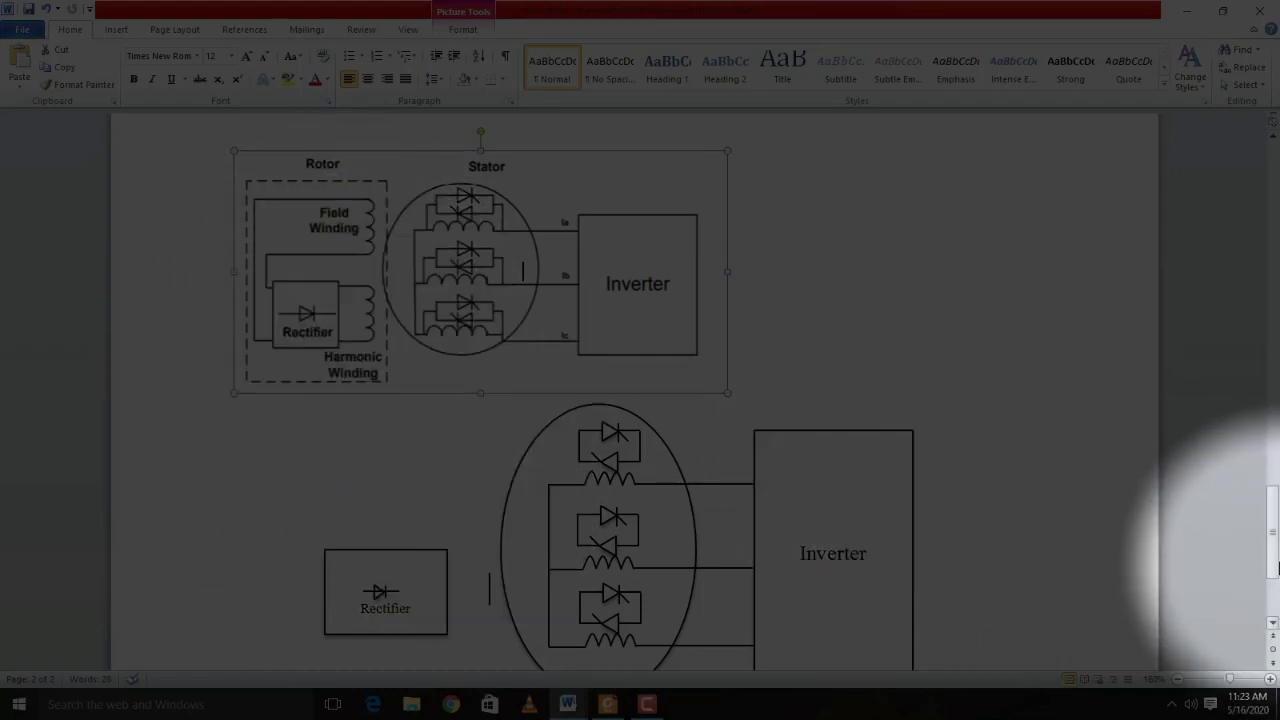
pyautogui.moveTo(1272, 560); pyautogui.dragTo(1272, 572)
# Widen the top coil in the lower stator slightly to the left
pyautogui.click(617, 476)
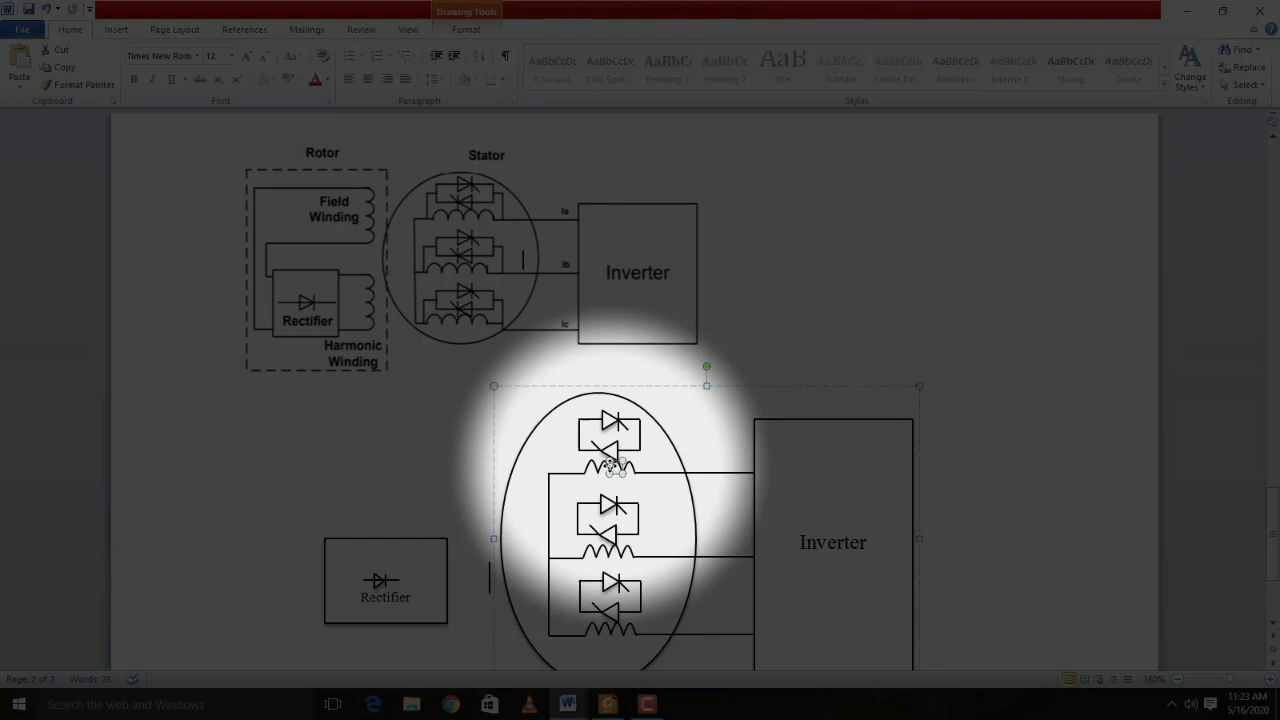
pyautogui.rightClick(610, 465)
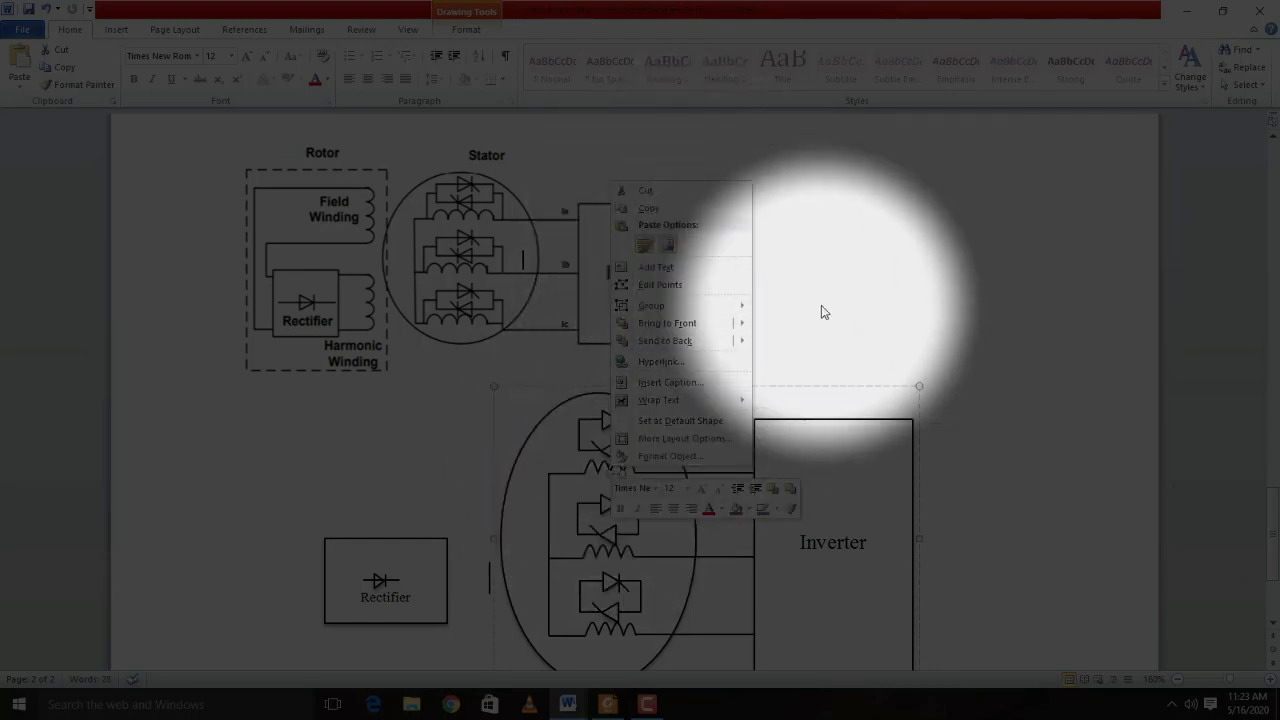
pyautogui.press('Escape')
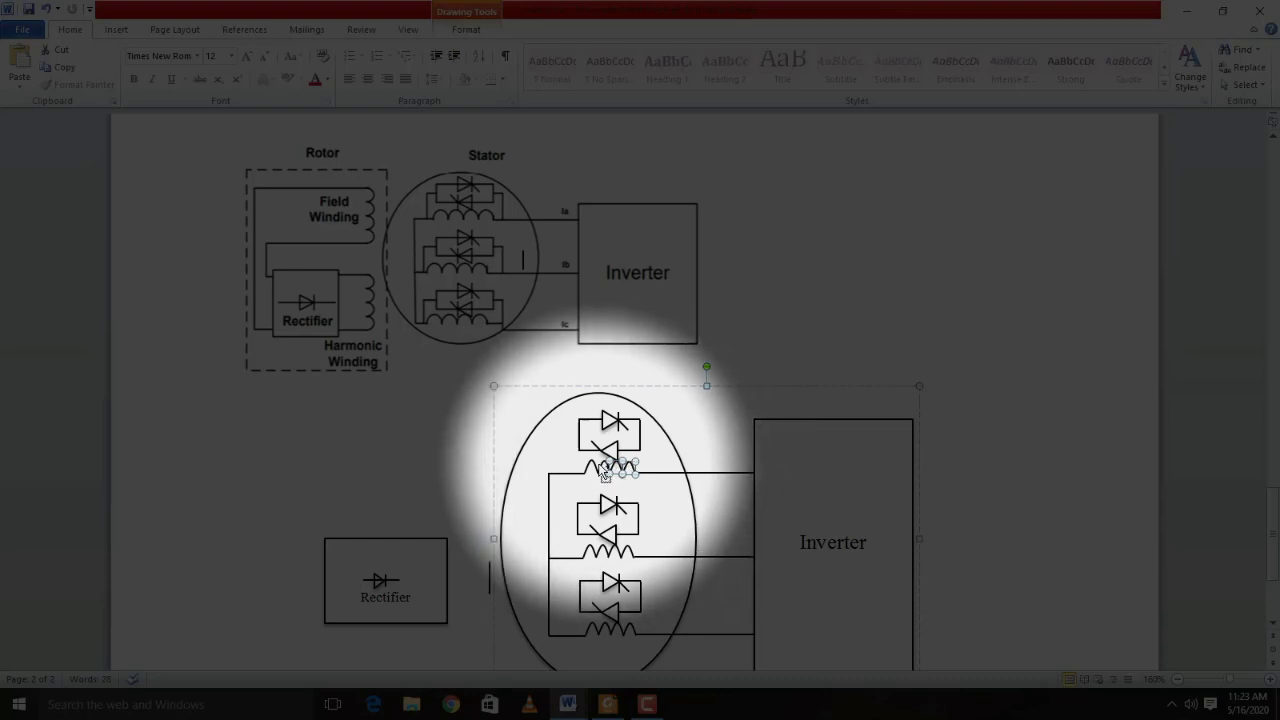
pyautogui.keyDown('shift'); pyautogui.click(598, 465); pyautogui.keyUp('shift')
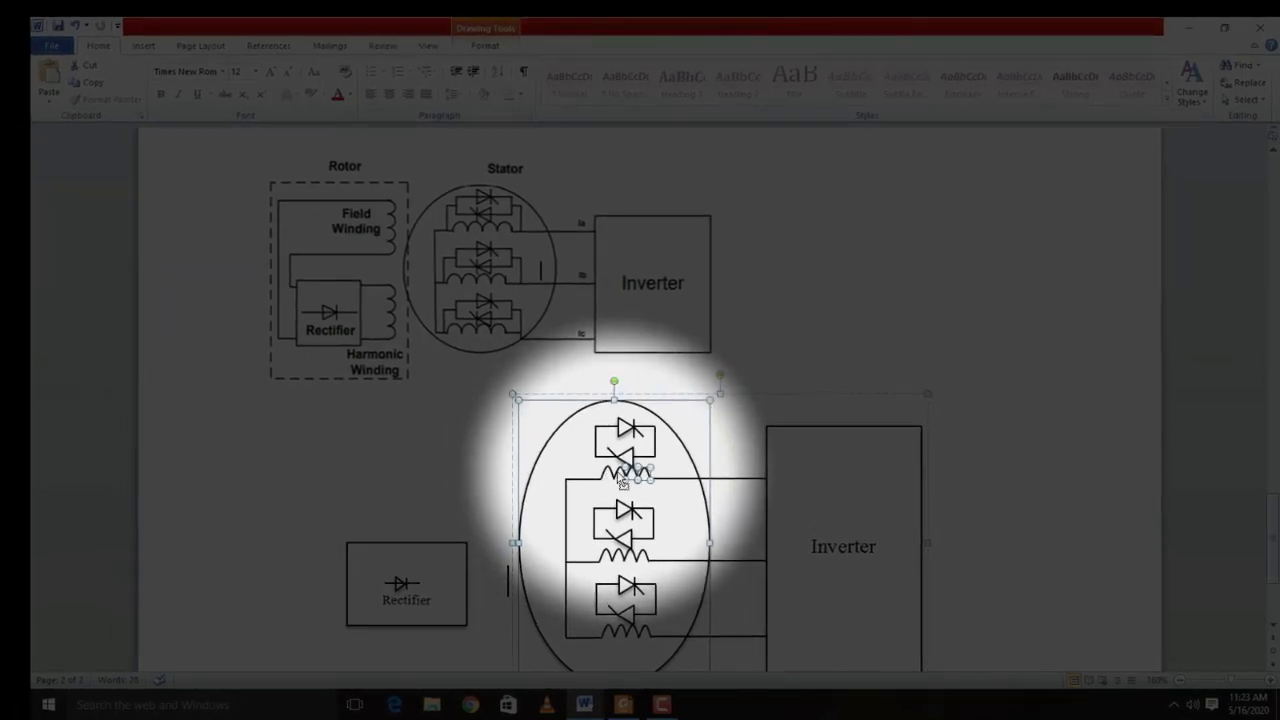
pyautogui.moveTo(609, 473); pyautogui.dragTo(598, 472)
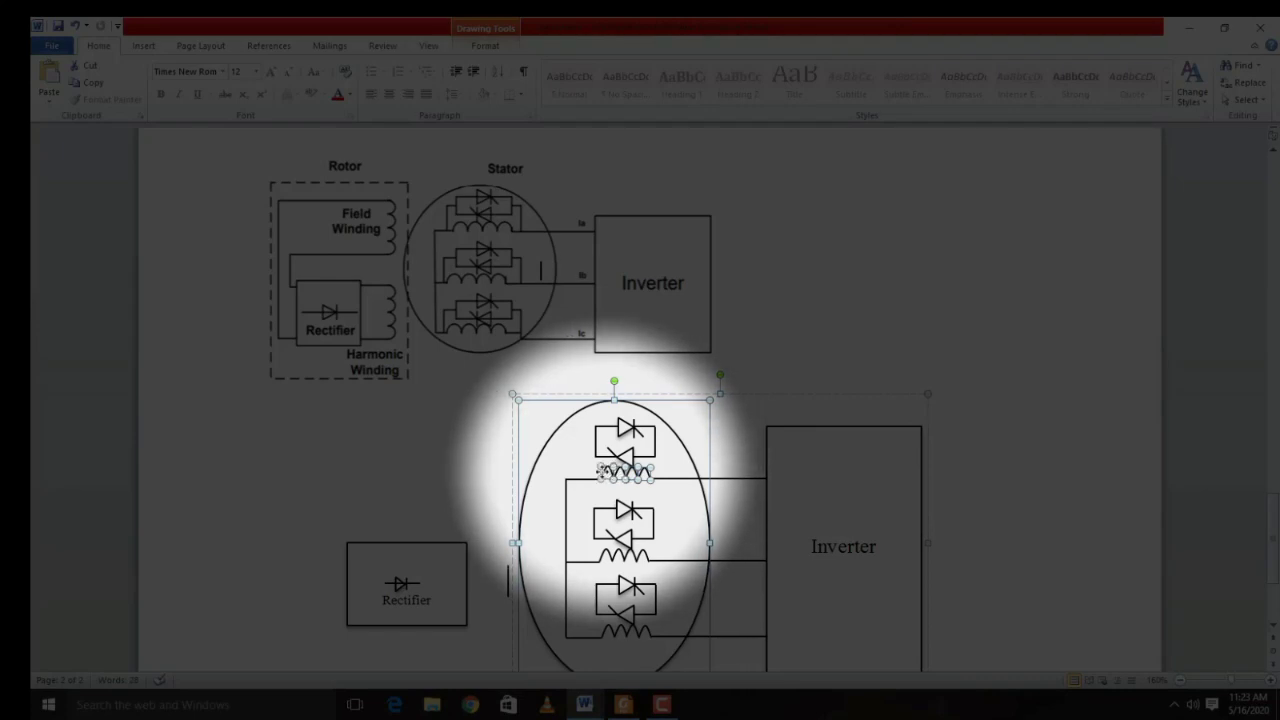
# Copy and paste the coil, undo the unwanted paste, then reselect the coil's left end
pyautogui.rightClick(601, 470)
pyautogui.moveTo(643, 332)
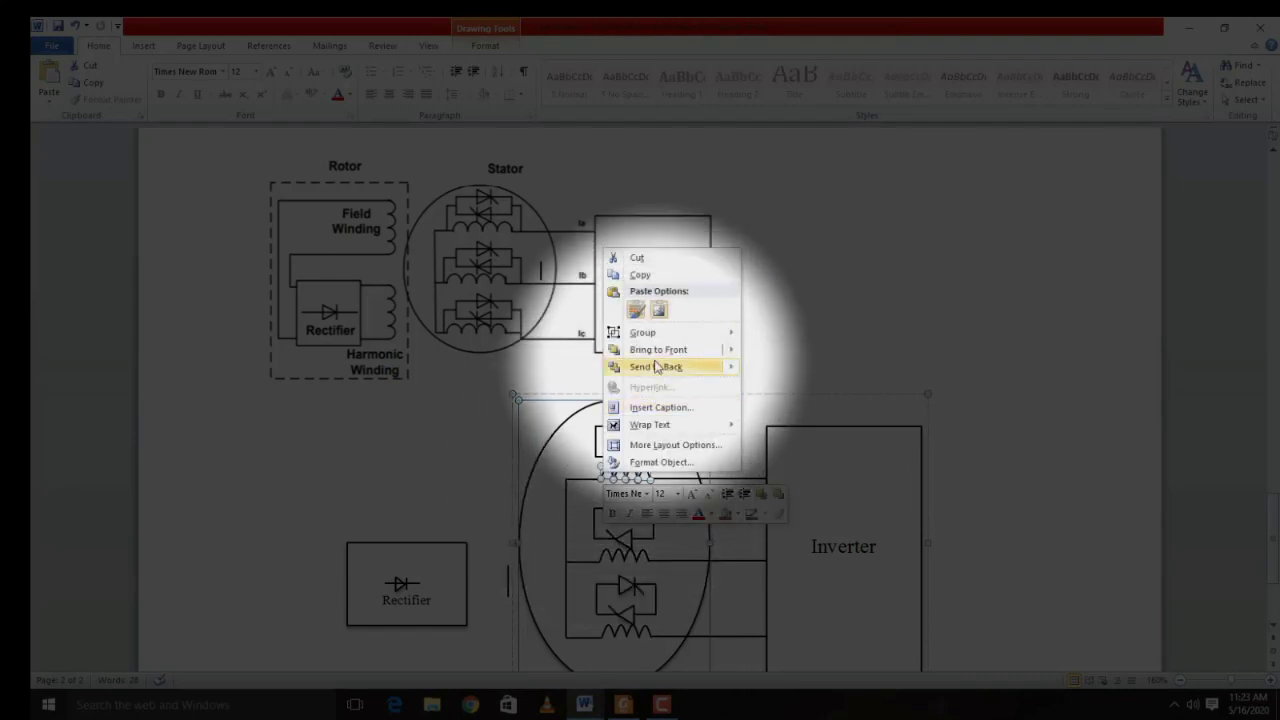
pyautogui.click(664, 276)
pyautogui.click(377, 460)
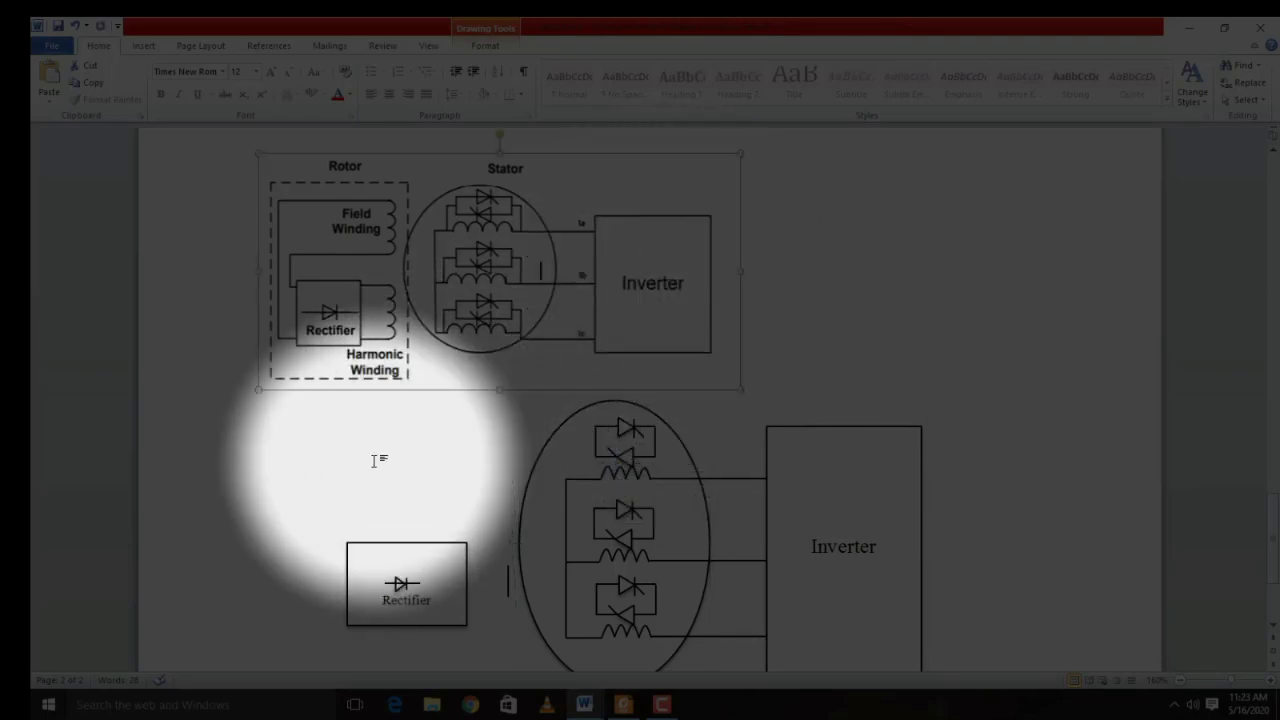
pyautogui.hotkey('ctrl', 'v')
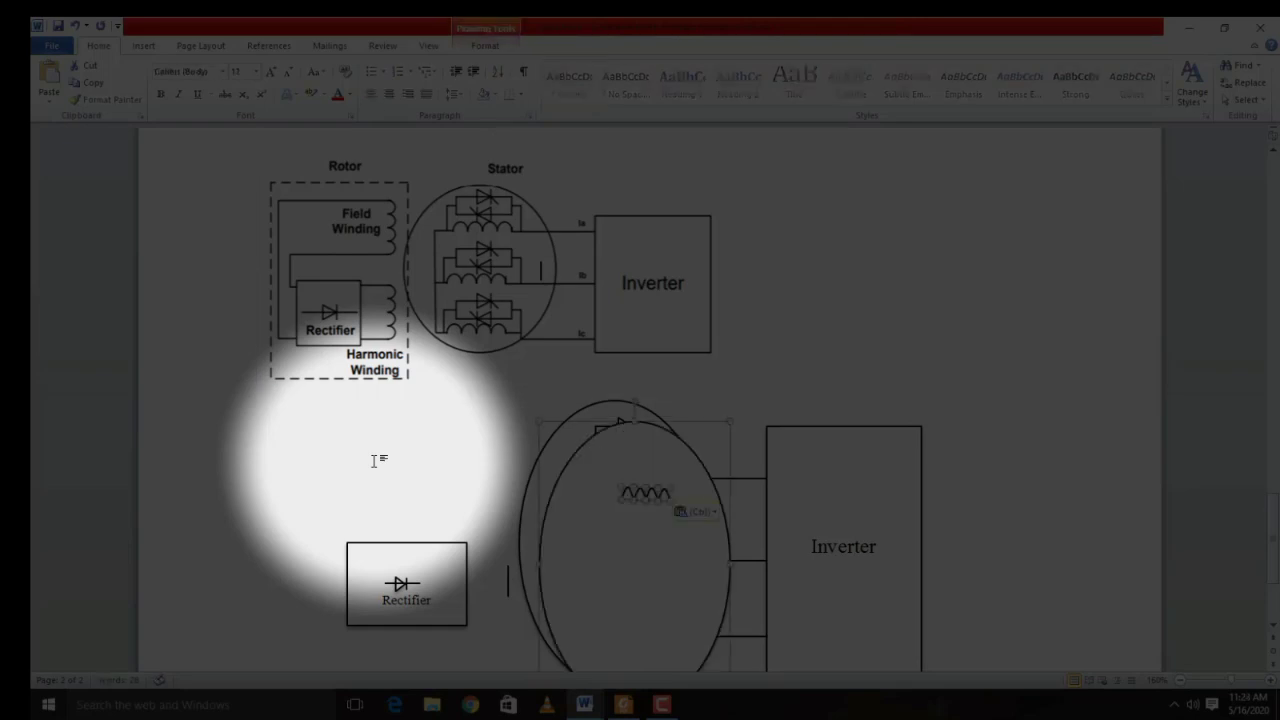
pyautogui.hotkey('ctrl', 'z')
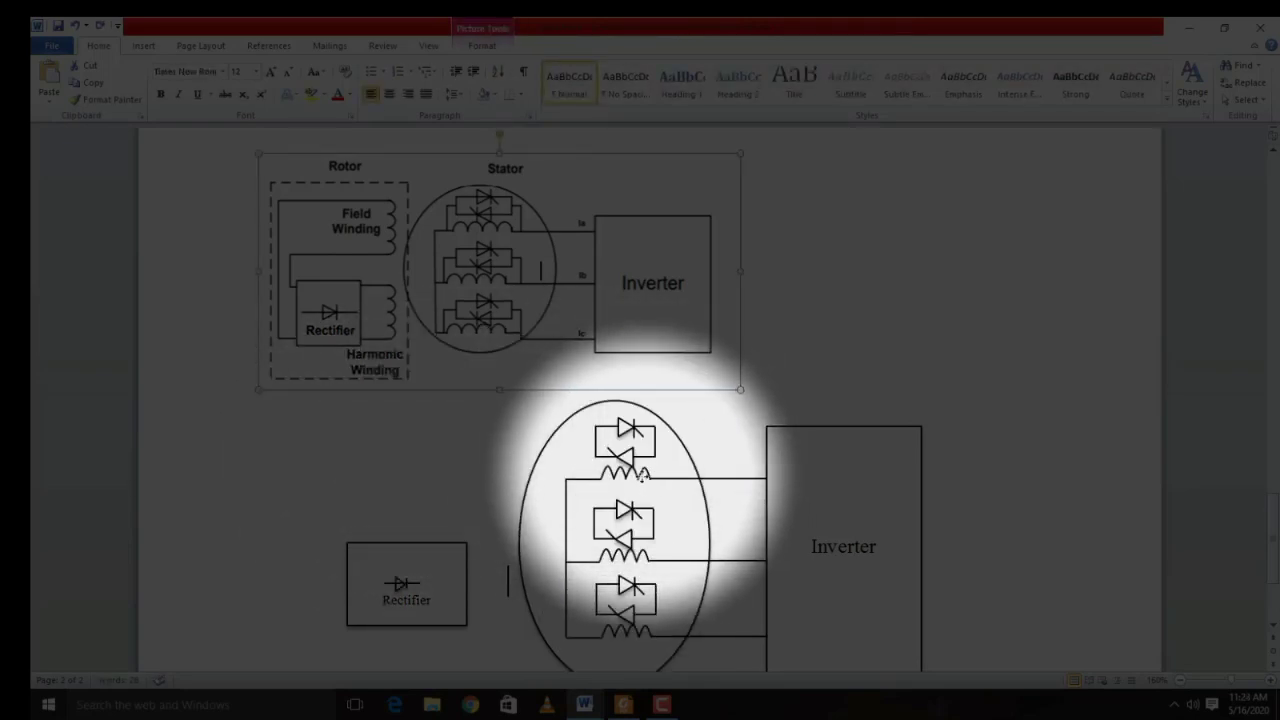
pyautogui.click(645, 483)
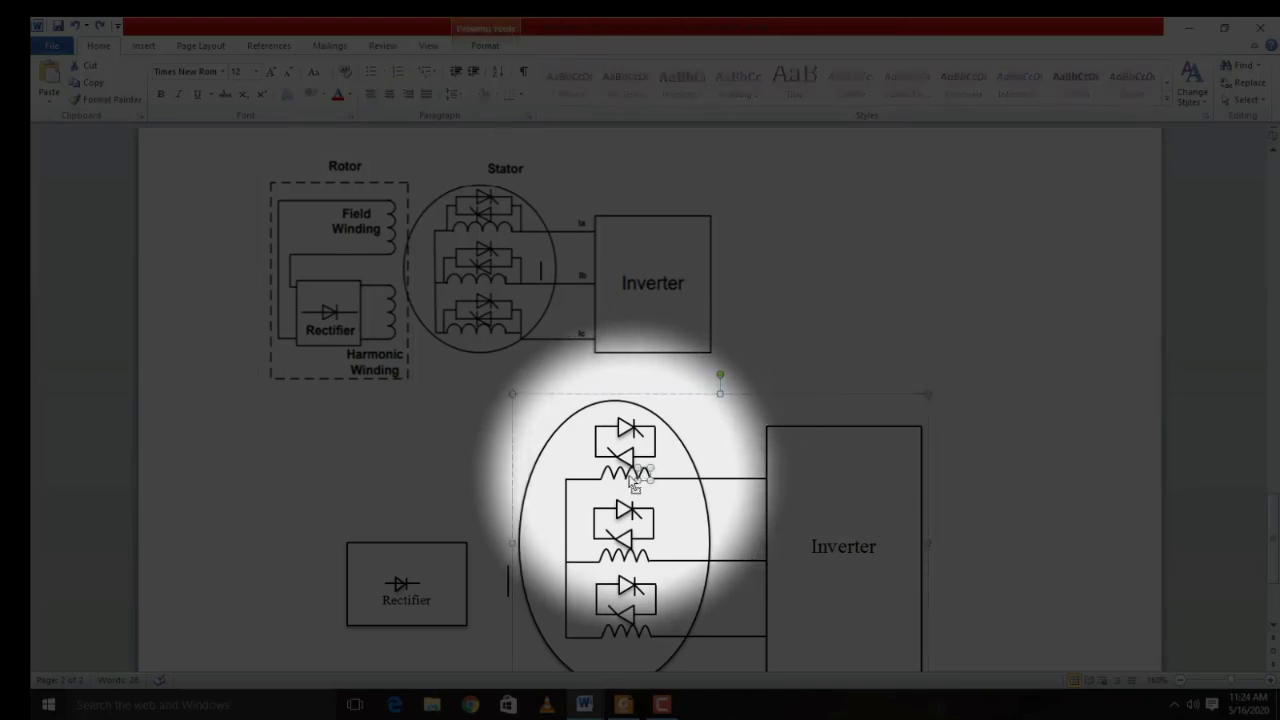
pyautogui.click(620, 480)
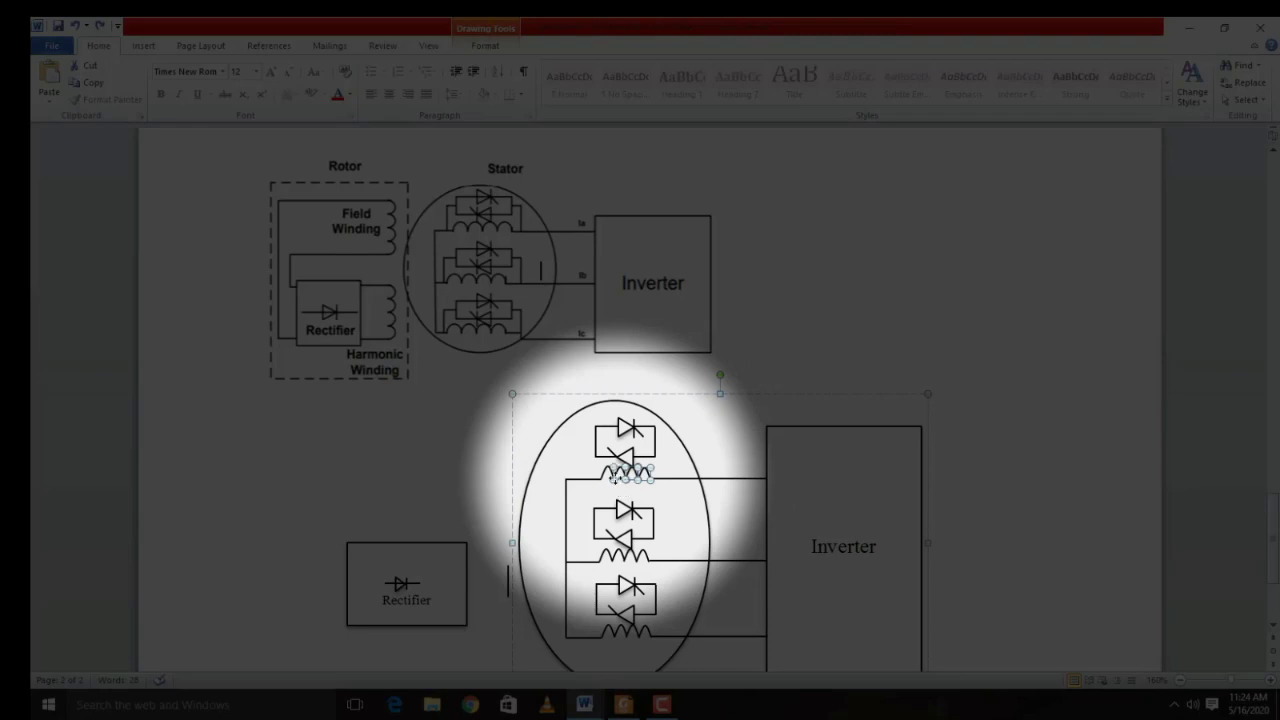
pyautogui.click(603, 479)
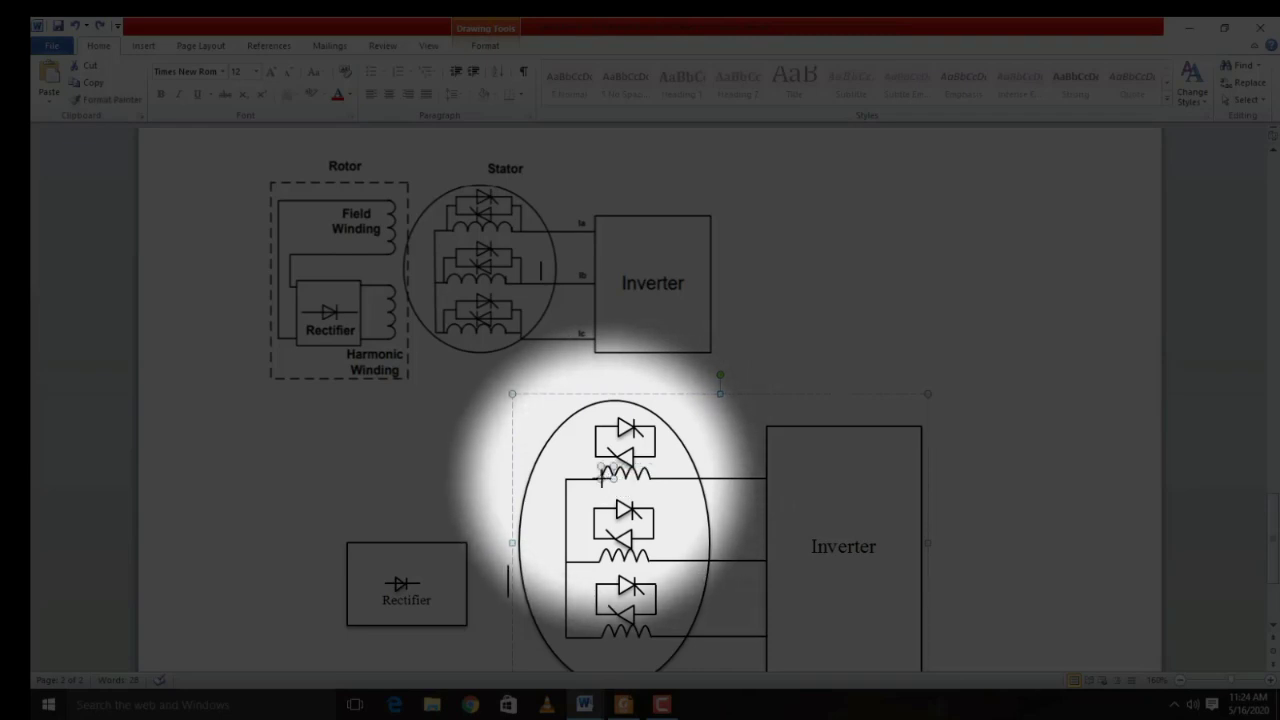
pyautogui.rightClick(601, 479)
pyautogui.press('Escape')
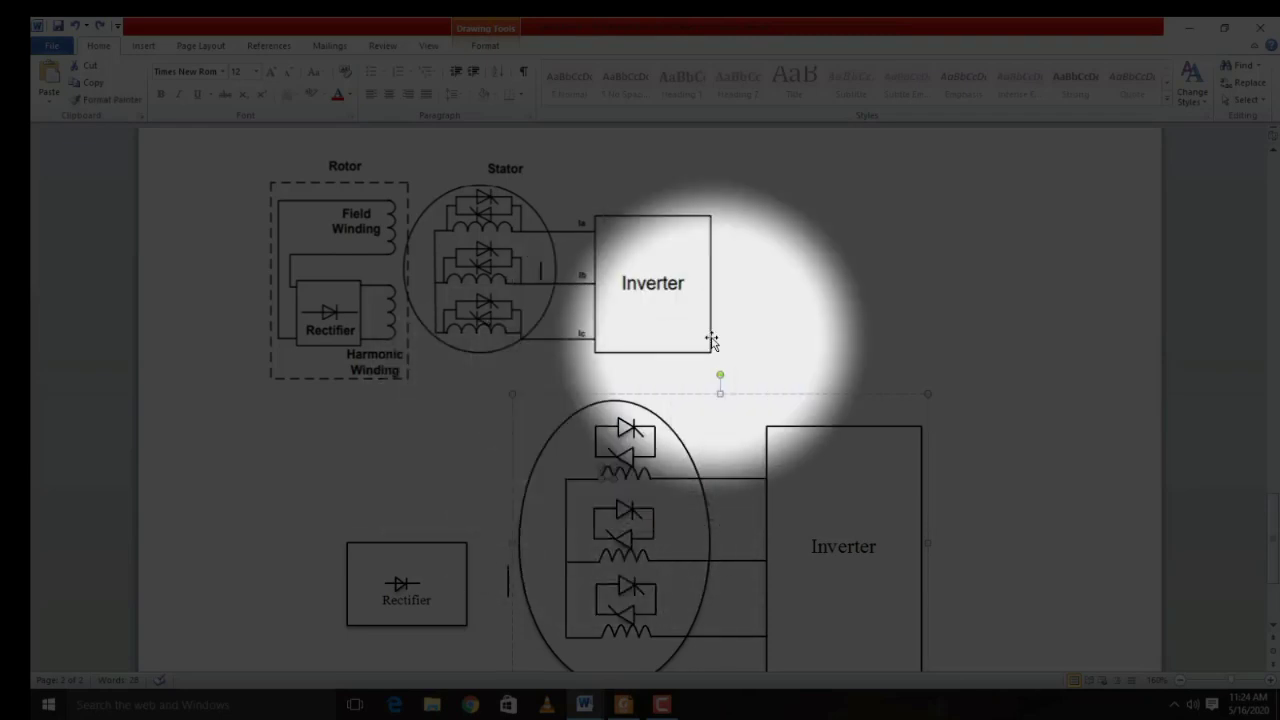
pyautogui.click(786, 329)
# Select the field-winding coil arcs and copy them
pyautogui.moveTo(1275, 500); pyautogui.dragTo(1276, 195)
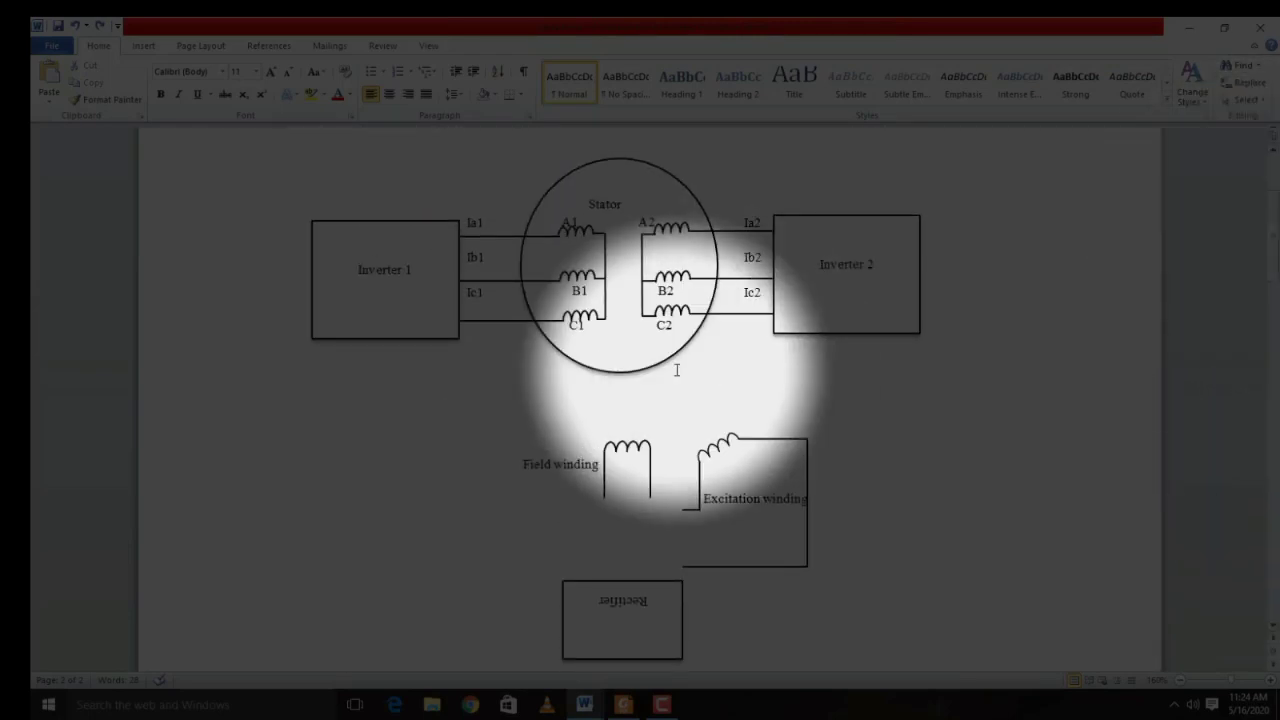
pyautogui.click(627, 452)
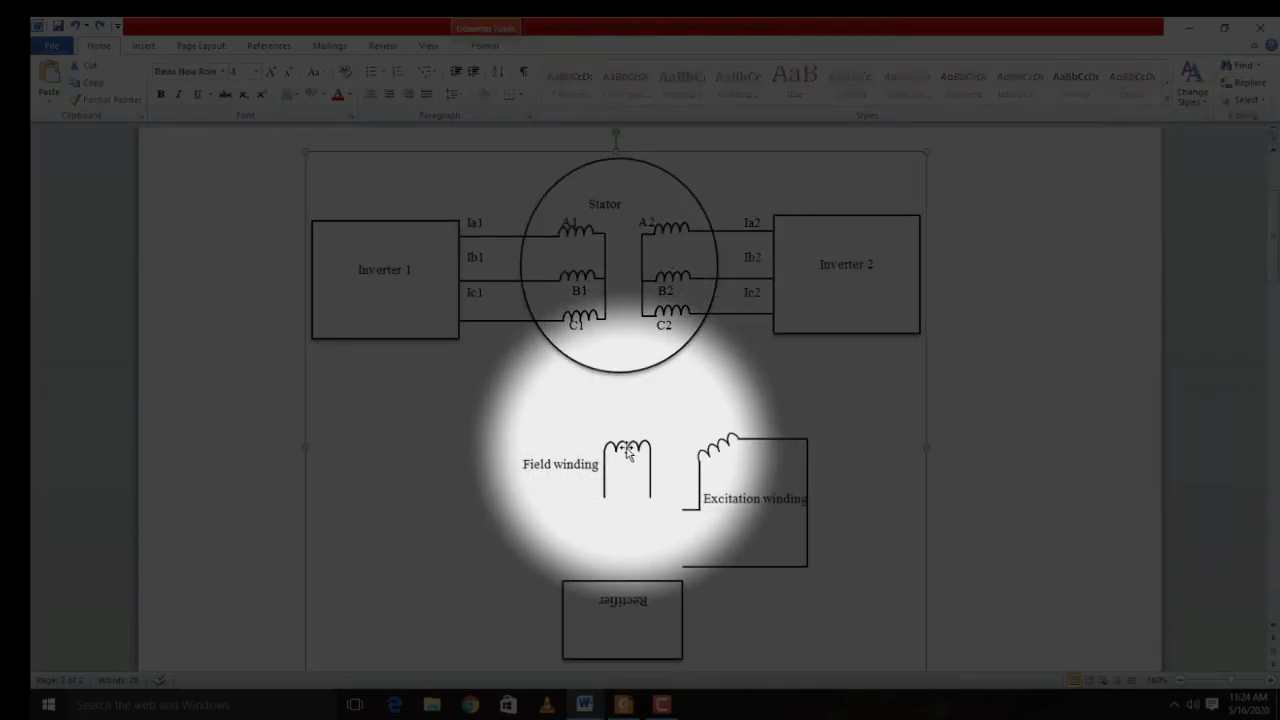
pyautogui.click(627, 452)
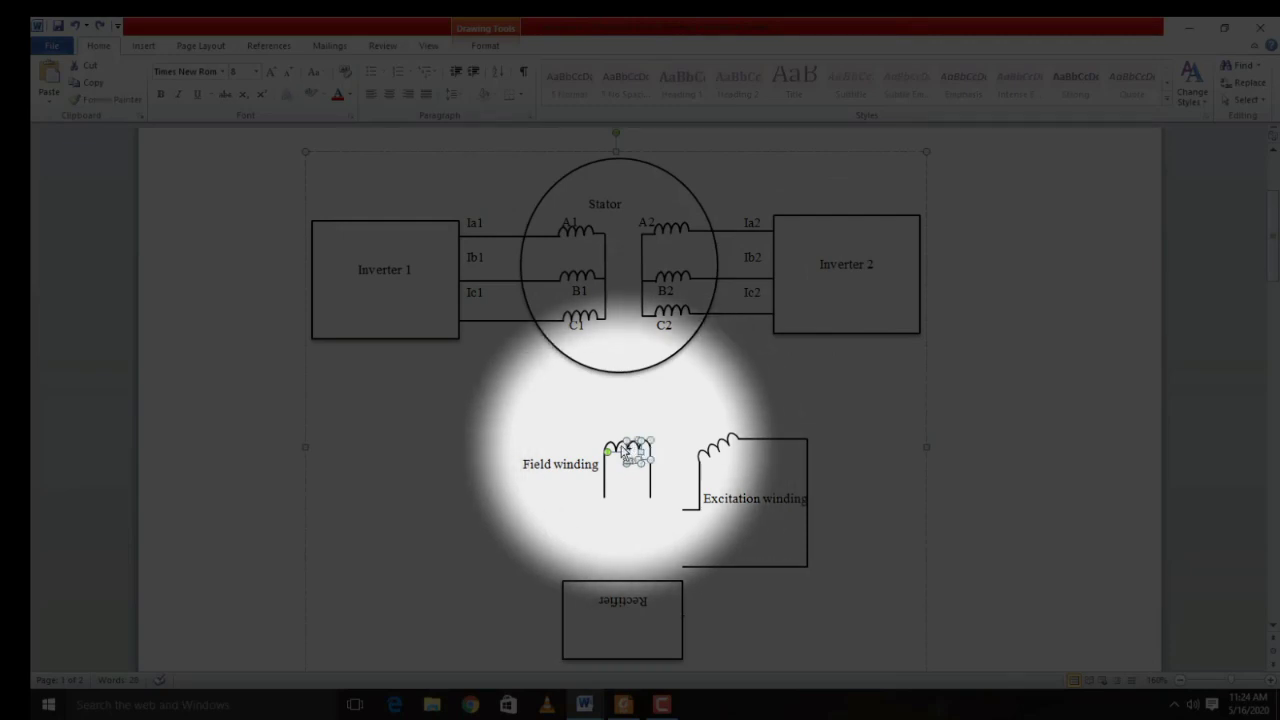
pyautogui.click(612, 454)
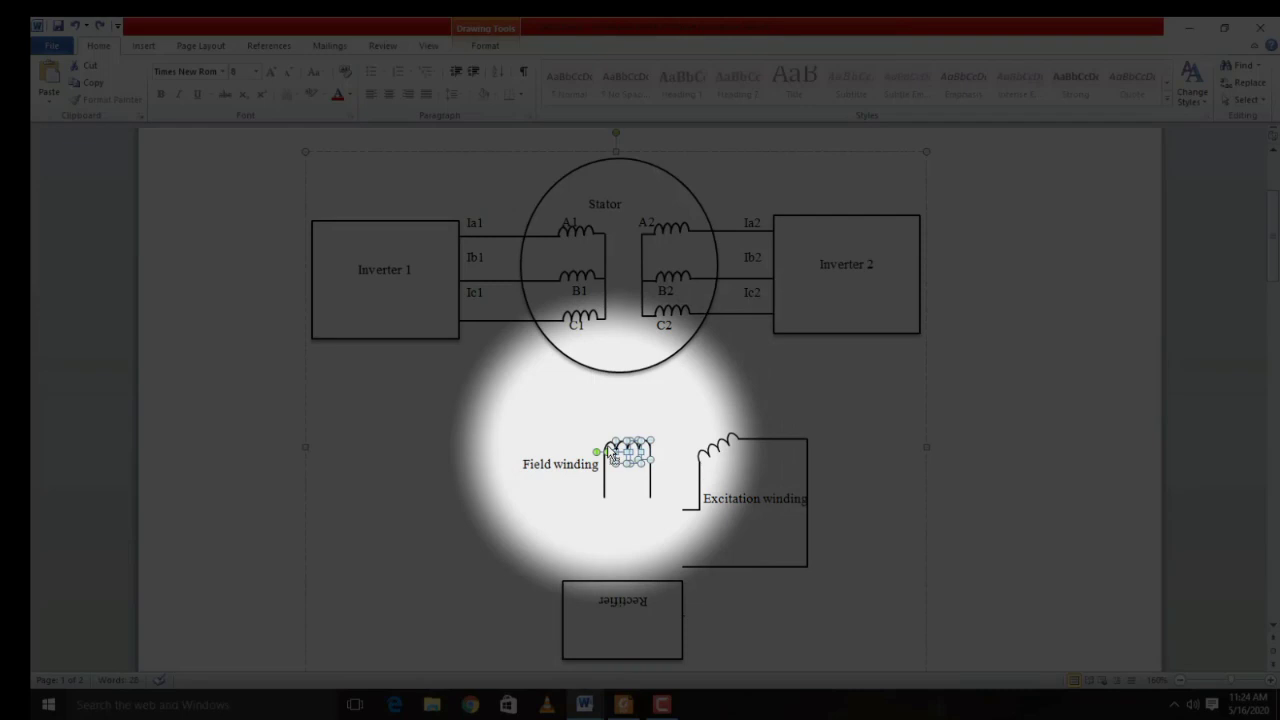
pyautogui.keyDown('shift'); pyautogui.click(612, 455); pyautogui.keyUp('shift')
pyautogui.rightClick(607, 445)
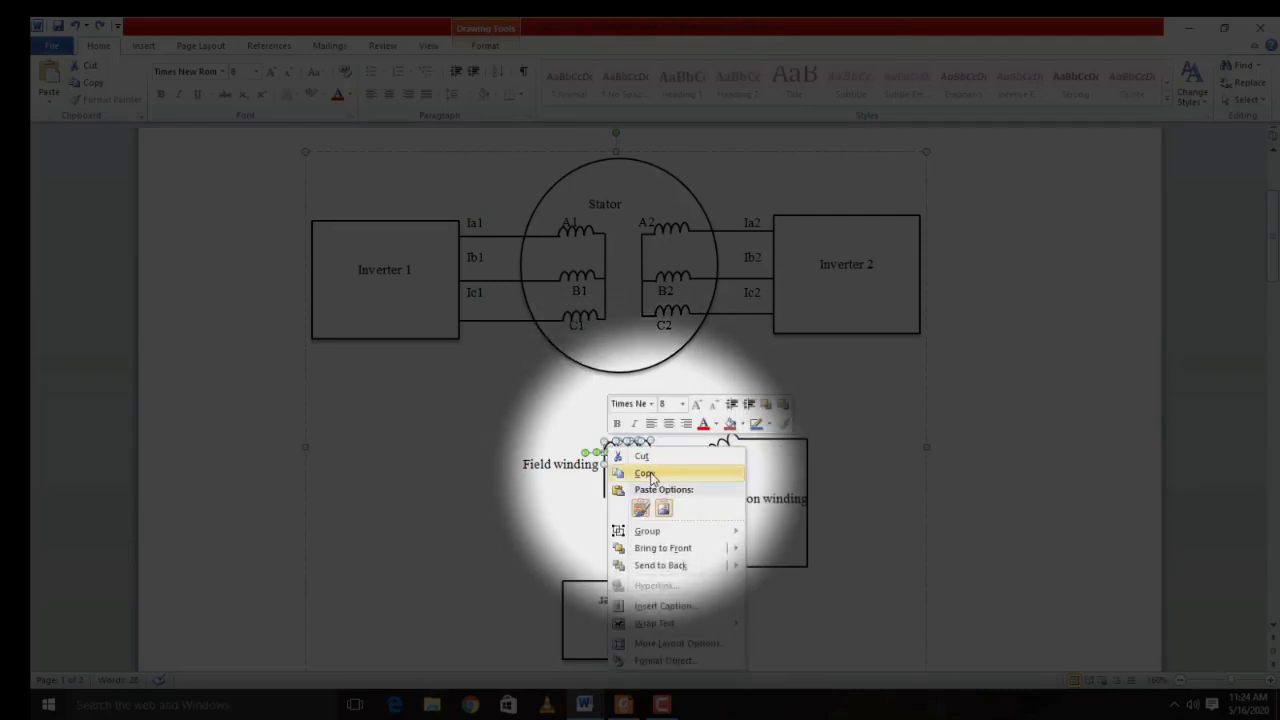
pyautogui.click(650, 476)
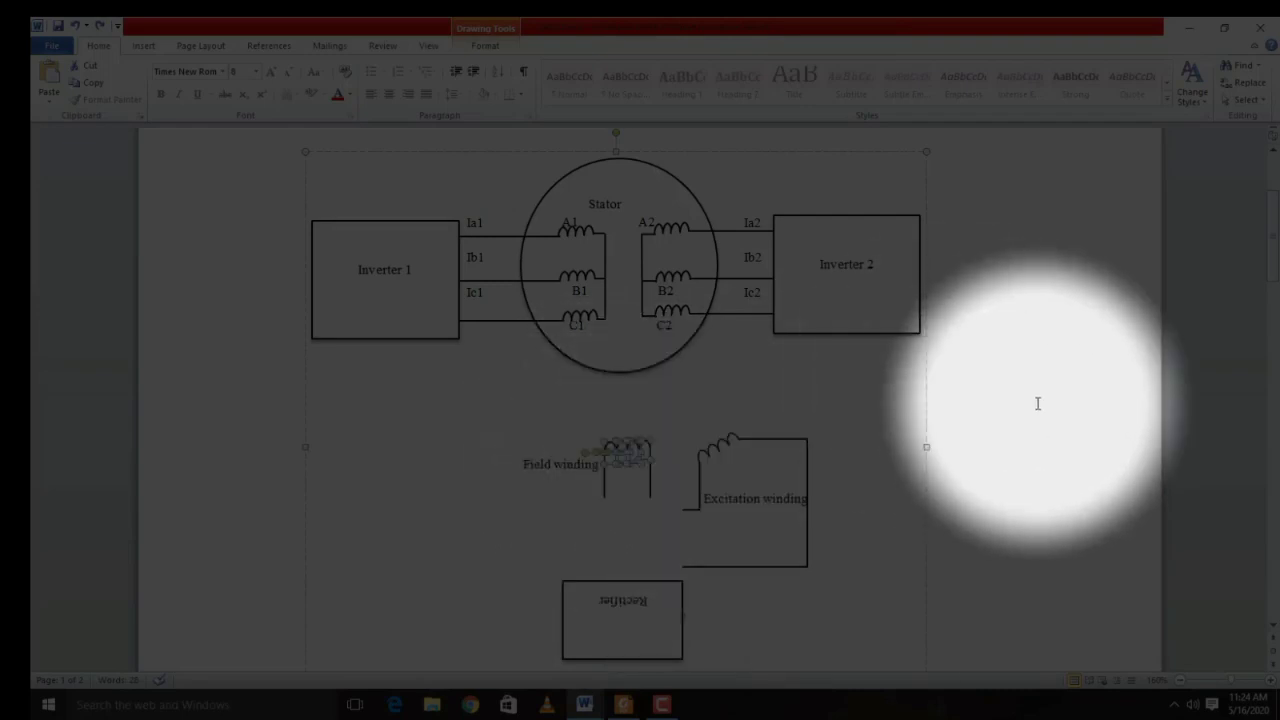
pyautogui.click(1033, 402)
# Paste the coil copy and nudge it down beneath the Field winding, above Rectifier
pyautogui.hotkey('ctrl', 'v')
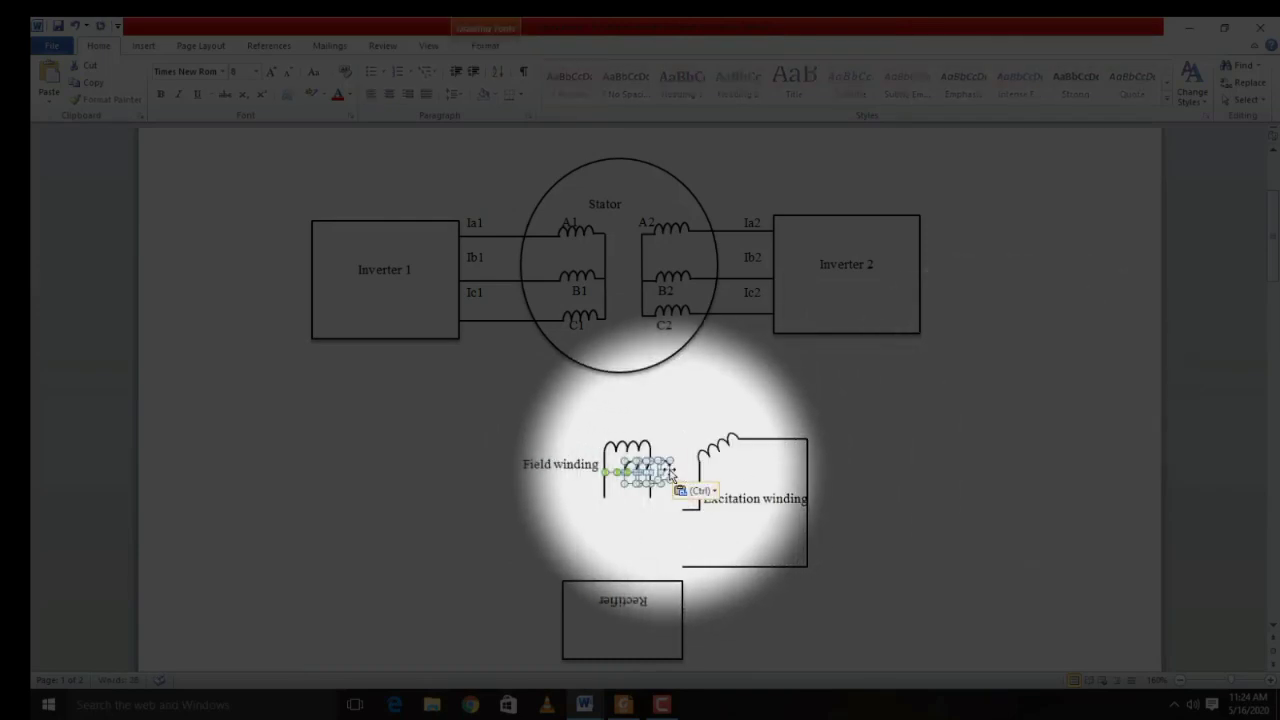
pyautogui.moveTo(668, 470); pyautogui.dragTo(670, 477)
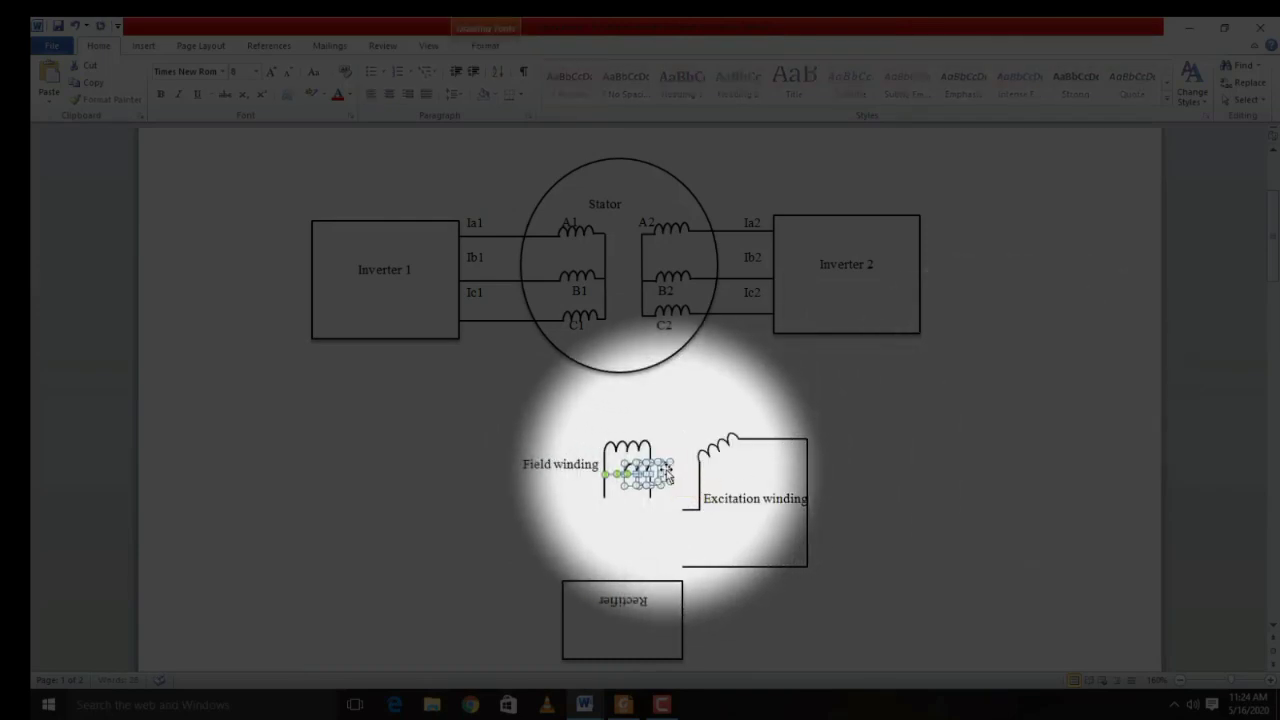
pyautogui.press('Down')
pyautogui.press('Down')
pyautogui.press('Down')
pyautogui.press('Down')
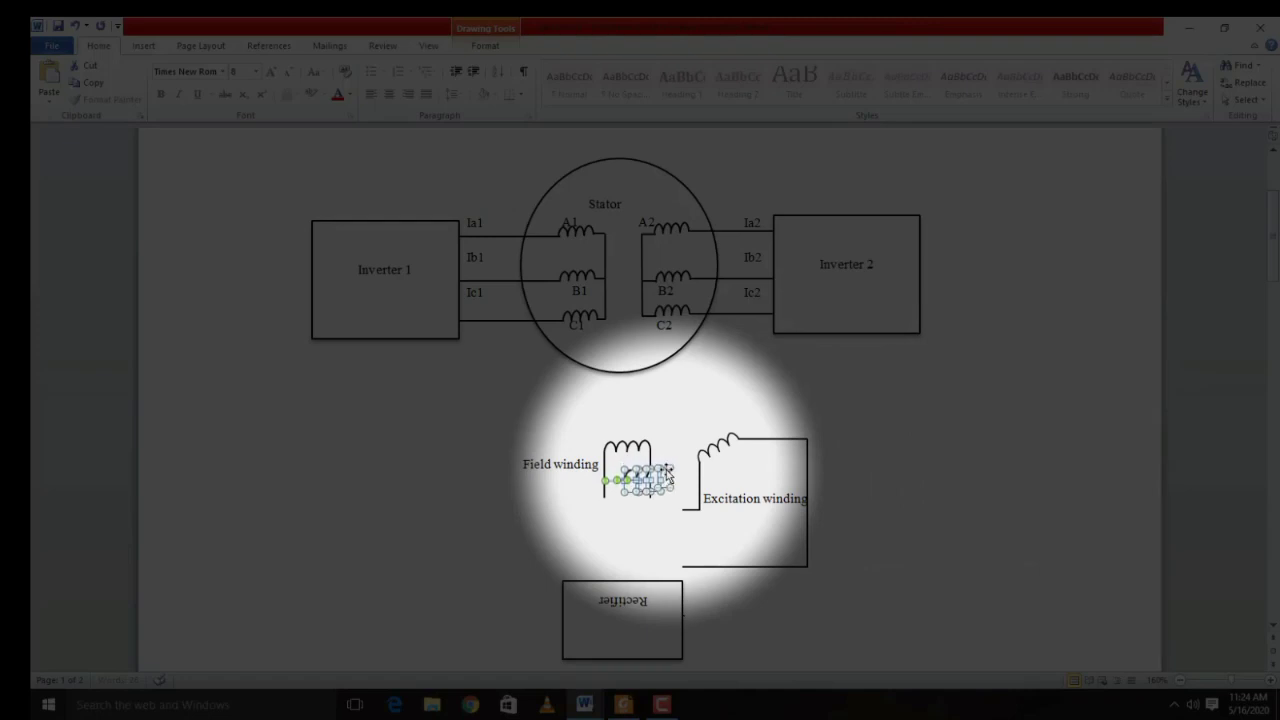
pyautogui.press('Down')
pyautogui.press('Down')
pyautogui.press('Down')
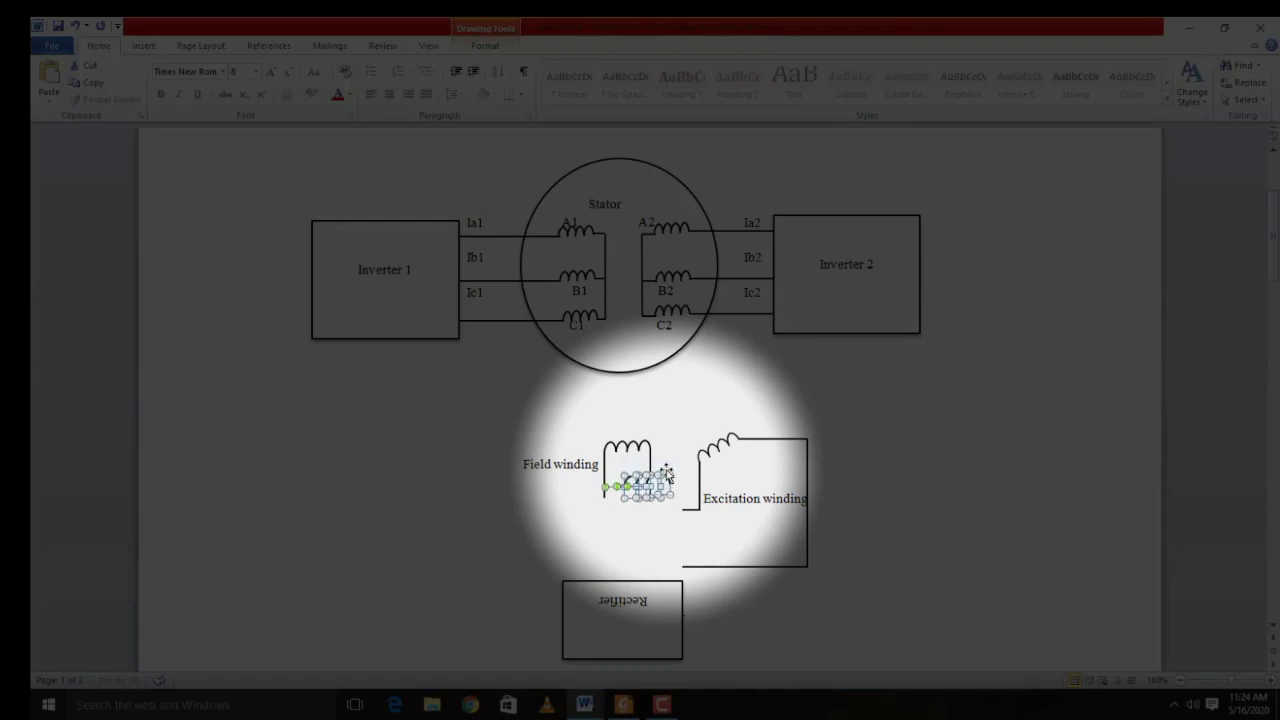
pyautogui.press('Down')
pyautogui.press('Down')
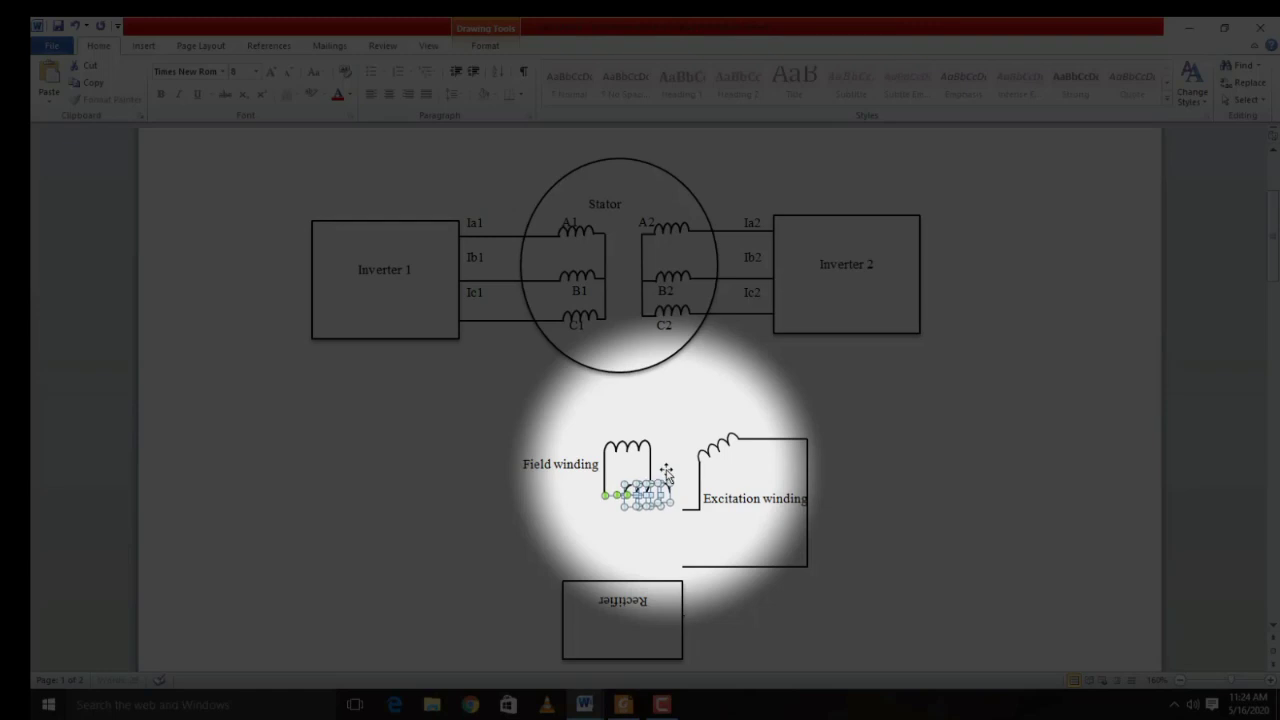
pyautogui.press('Down')
pyautogui.press('Down')
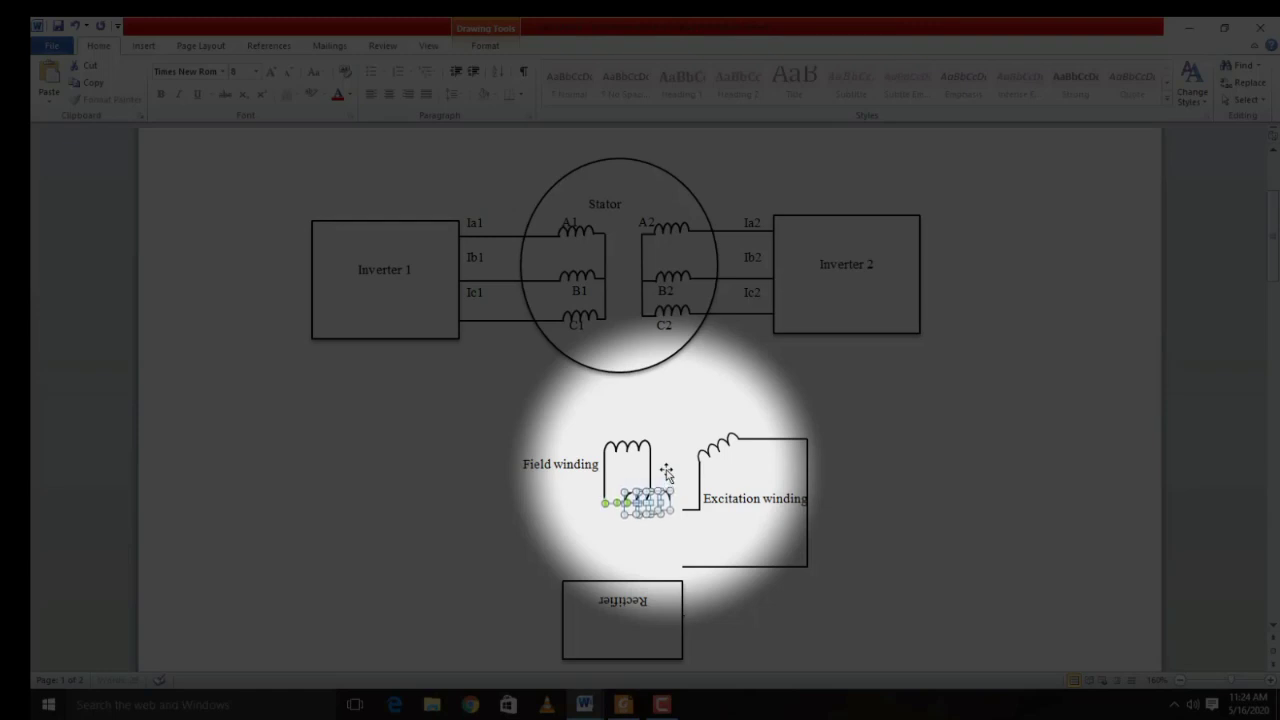
pyautogui.press('Down')
pyautogui.press('Down')
pyautogui.press('Down')
pyautogui.press('Down')
pyautogui.press('Down')
pyautogui.press('Down')
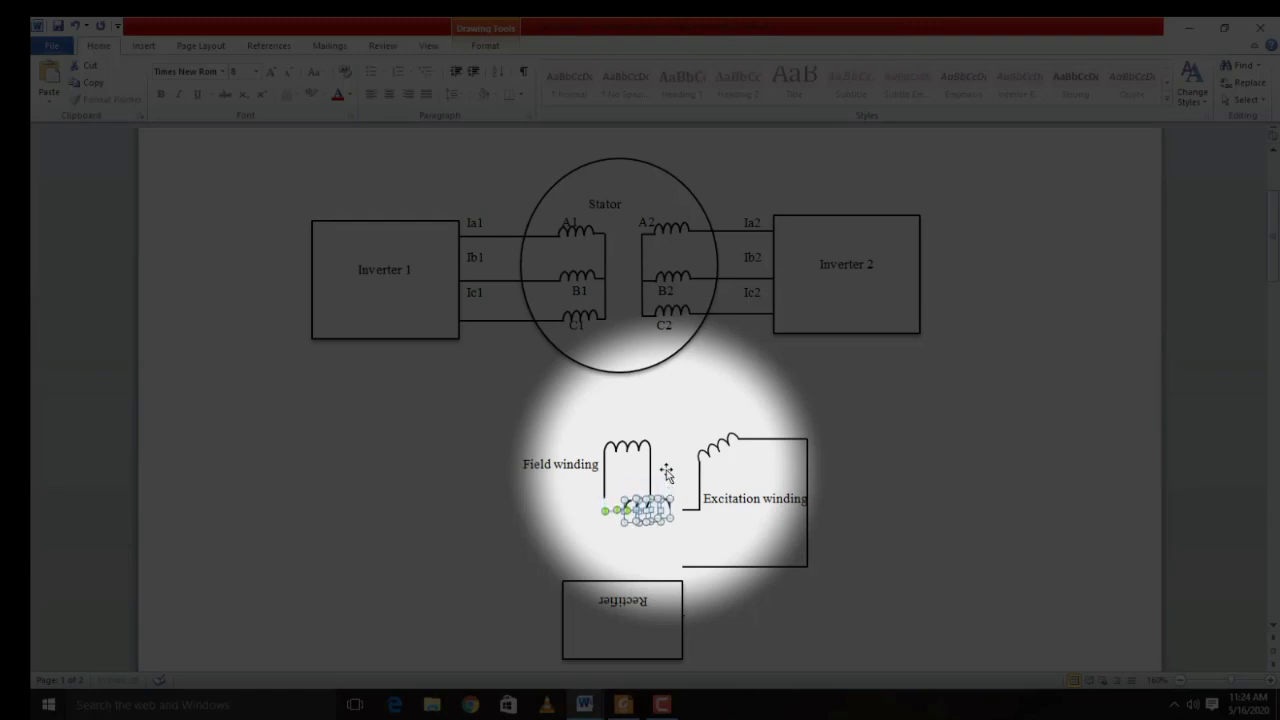
pyautogui.press('Down')
pyautogui.press('Down')
pyautogui.press('Down')
pyautogui.press('Down')
pyautogui.press('Down')
pyautogui.press('Down')
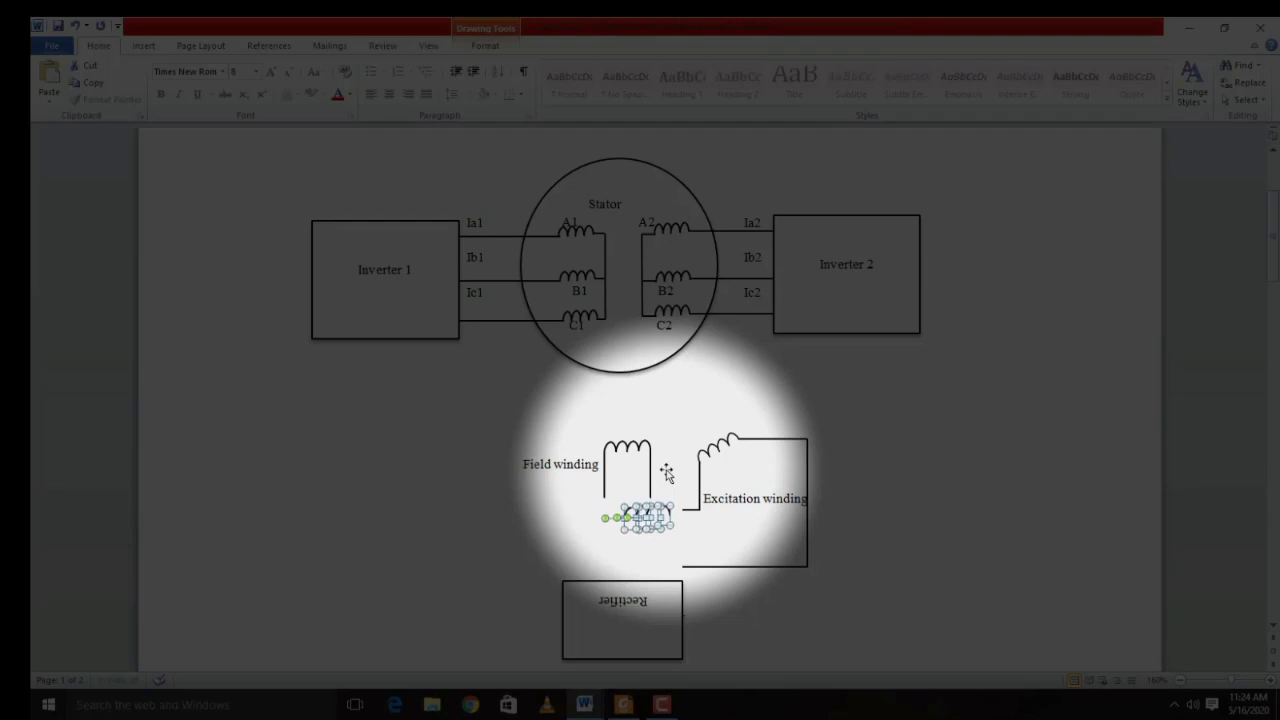
pyautogui.press('Down')
pyautogui.press('Down')
pyautogui.press('Down')
pyautogui.press('Down')
pyautogui.click(666, 472)
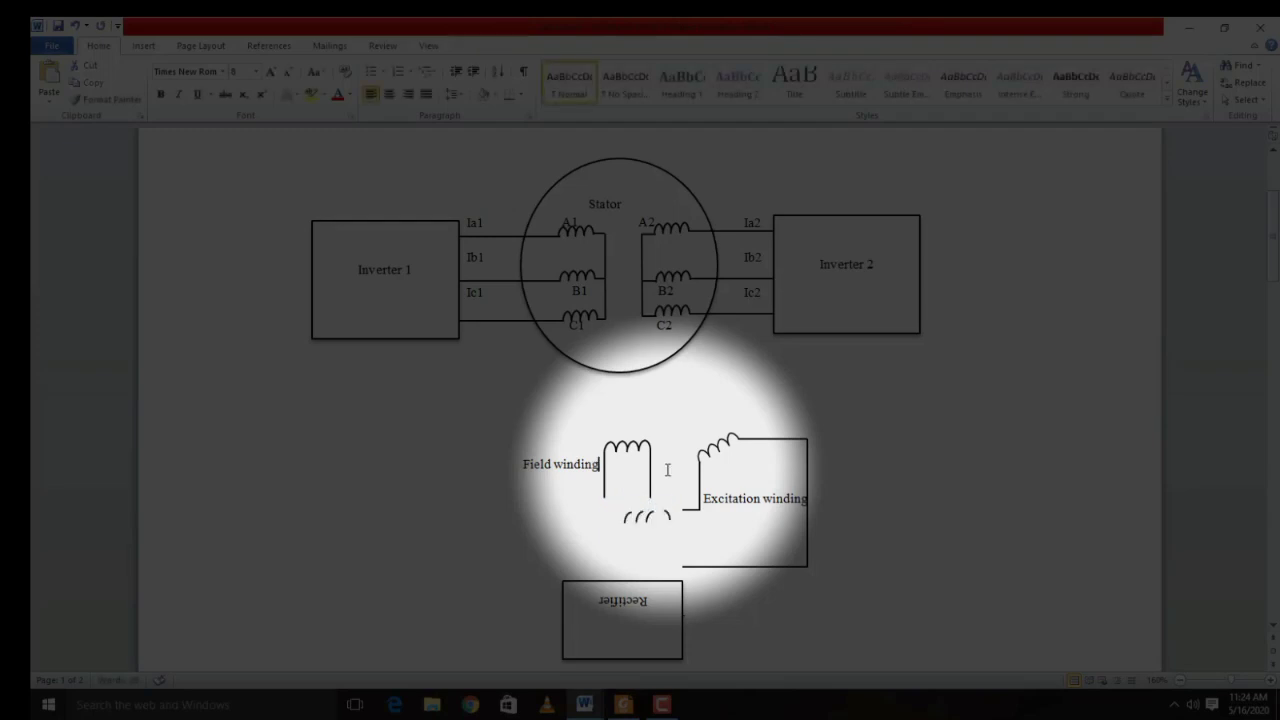
pyautogui.hotkey('ctrl', 'z')
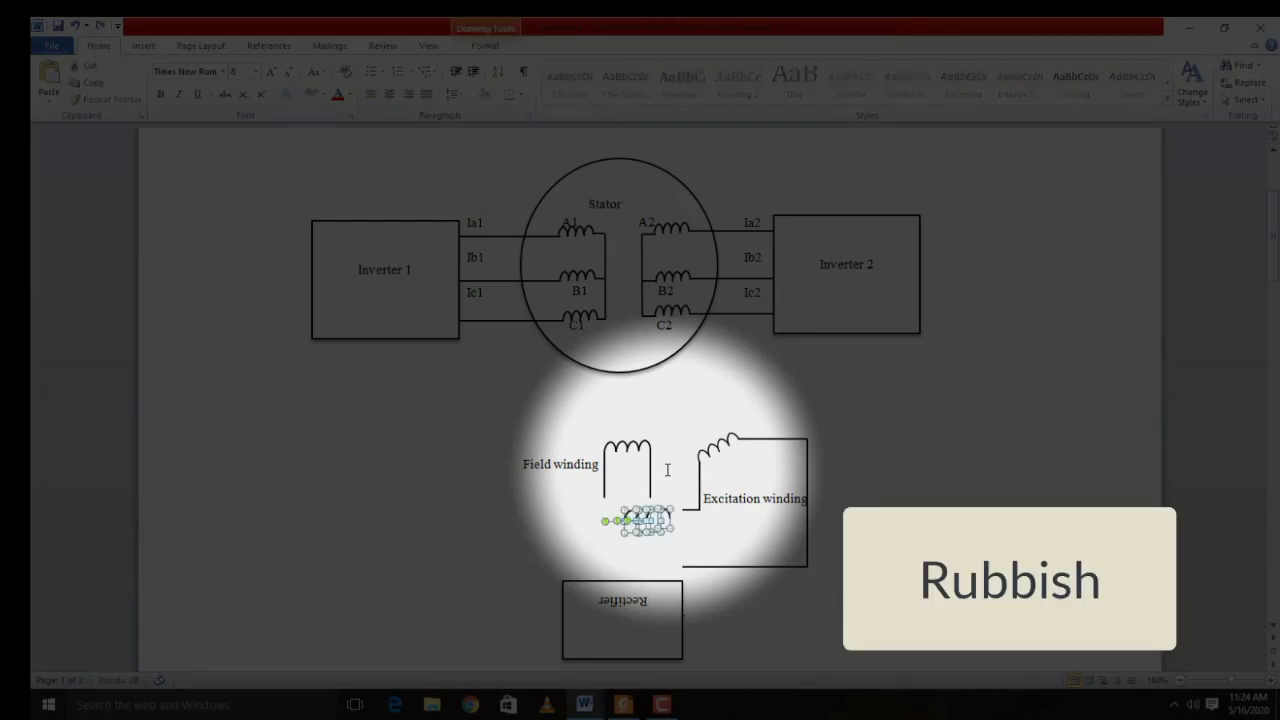
# Select the excitation winding and shift it slightly sideways
pyautogui.click(667, 470)
pyautogui.click(711, 452)
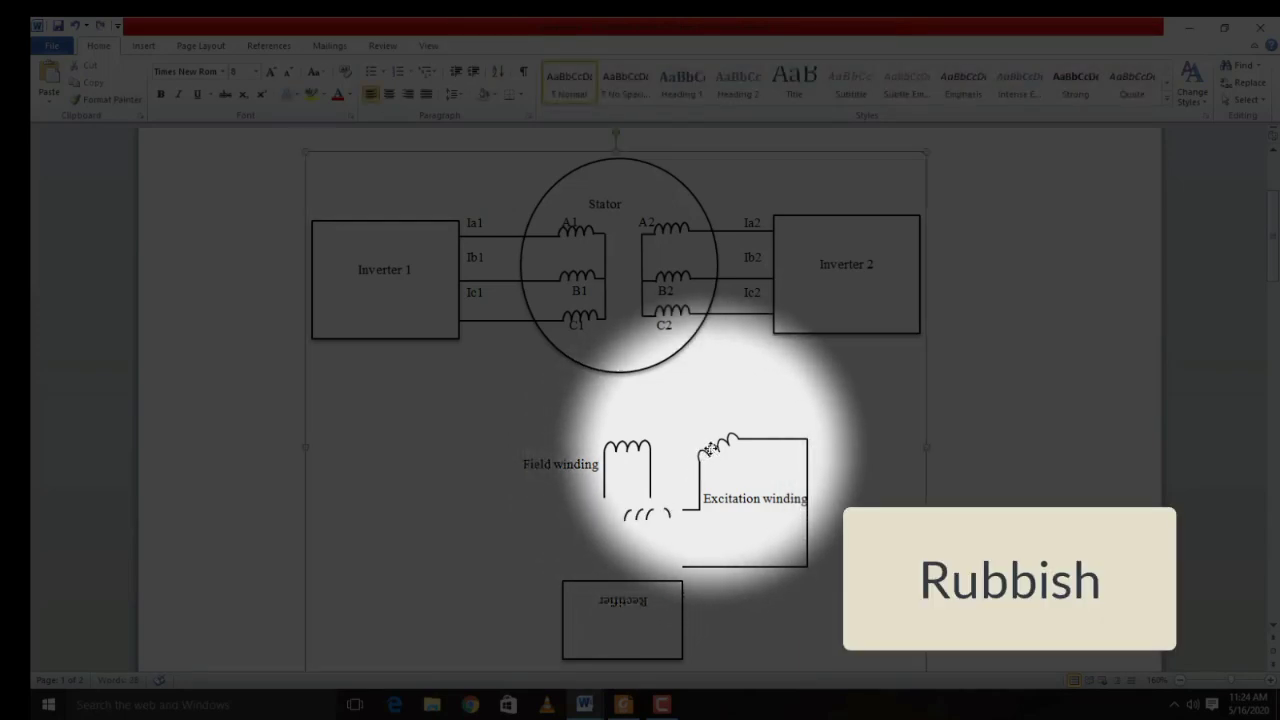
pyautogui.click(711, 452)
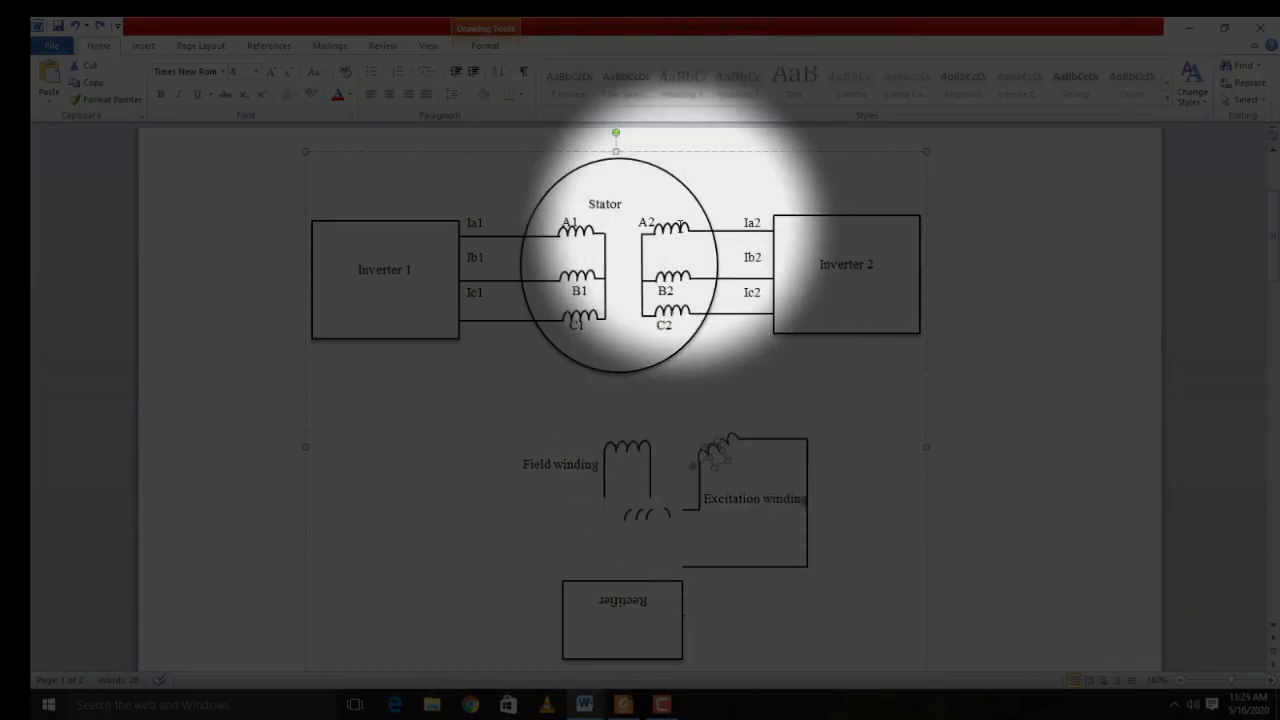
pyautogui.click(672, 224)
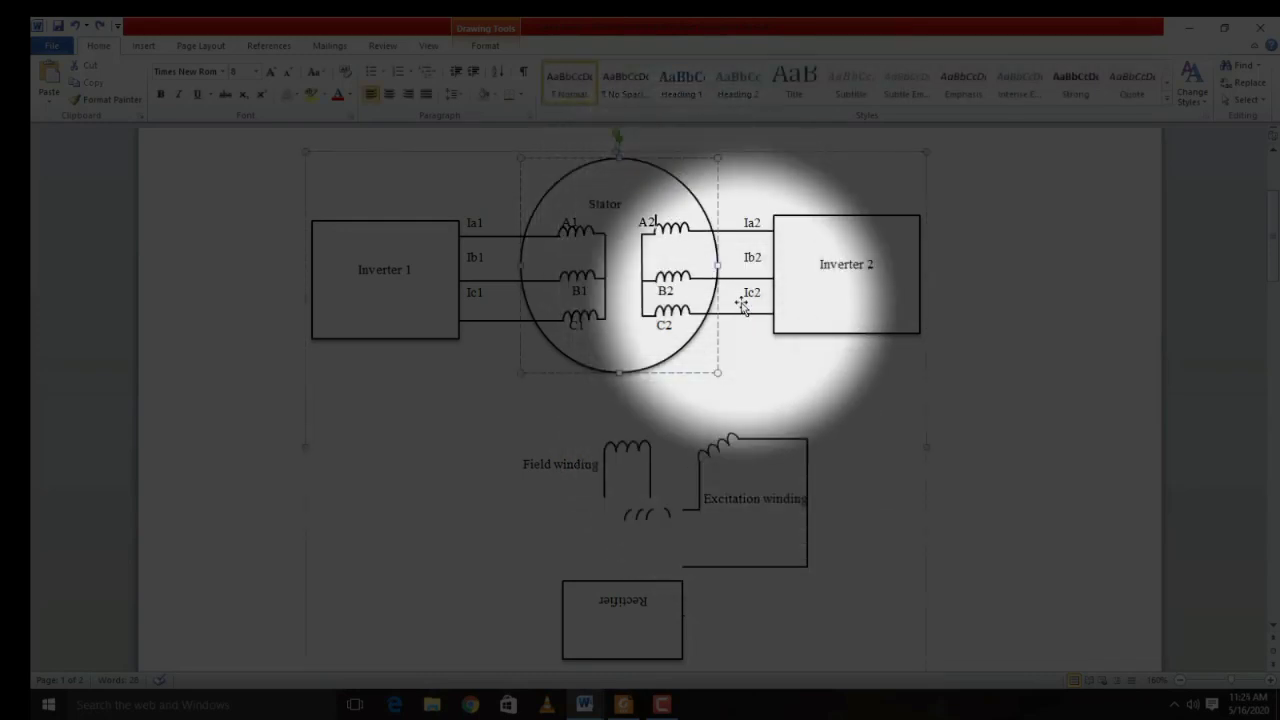
pyautogui.click(1014, 334)
pyautogui.click(709, 454)
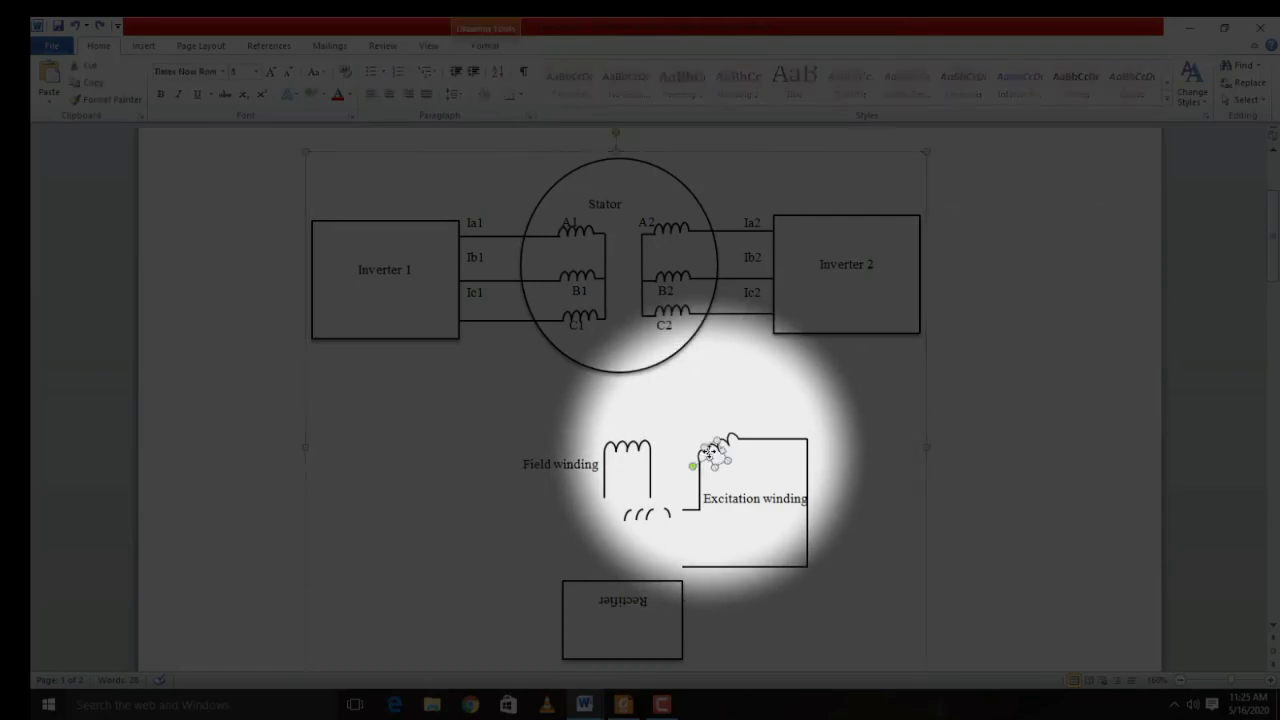
pyautogui.moveTo(709, 454)
pyautogui.mouseDown()
pyautogui.moveTo(733, 452)
pyautogui.moveTo(700, 452)
pyautogui.mouseUp()
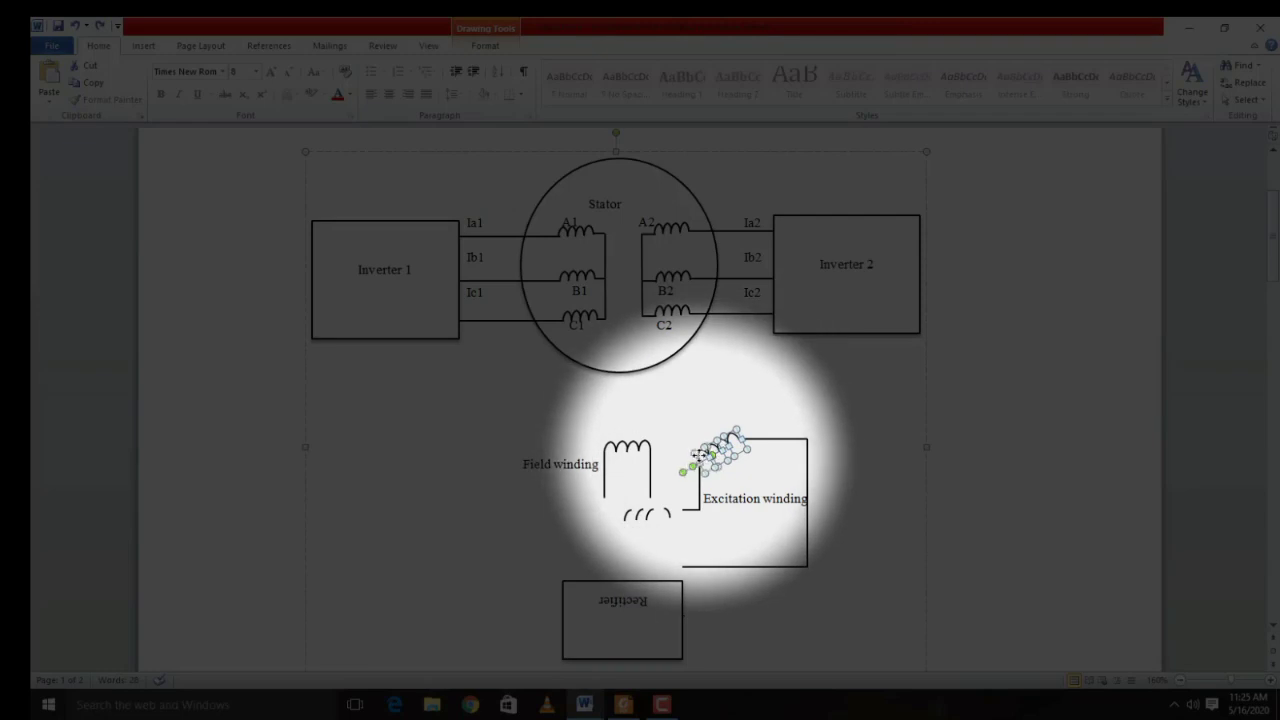
# Ungroup the excitation winding into separate shapes
pyautogui.rightClick(700, 456)
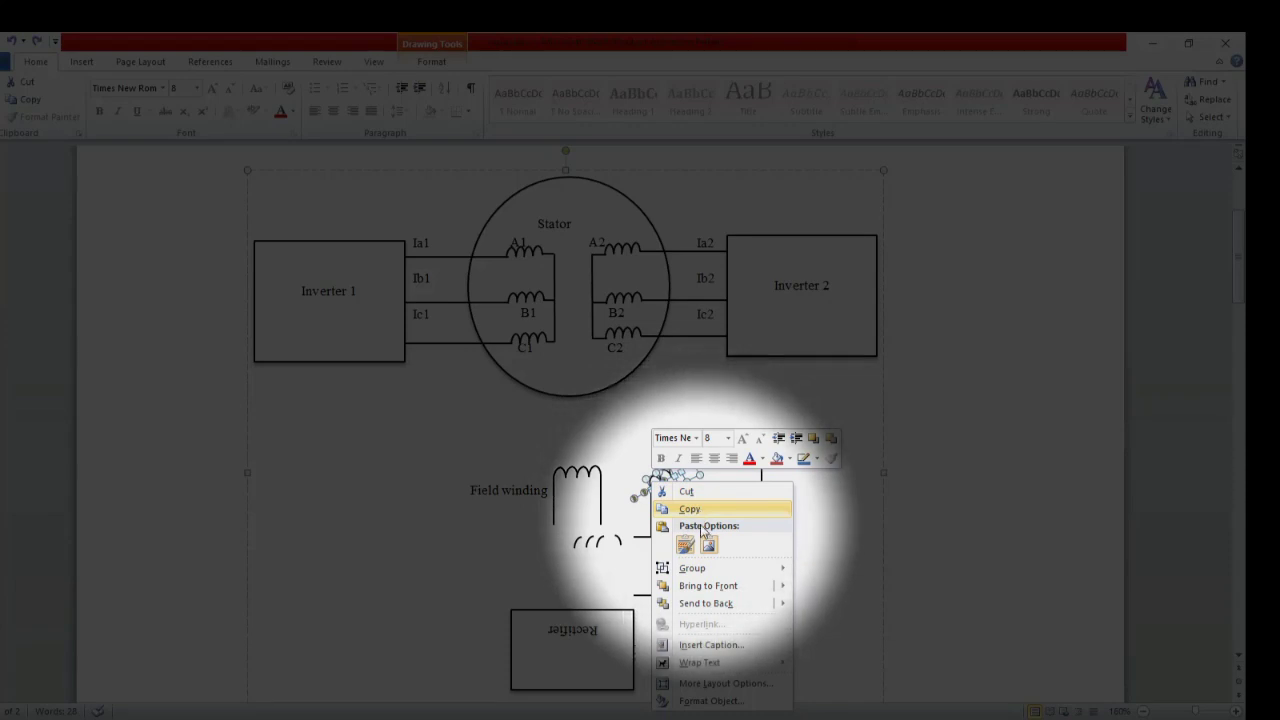
pyautogui.moveTo(692, 568)
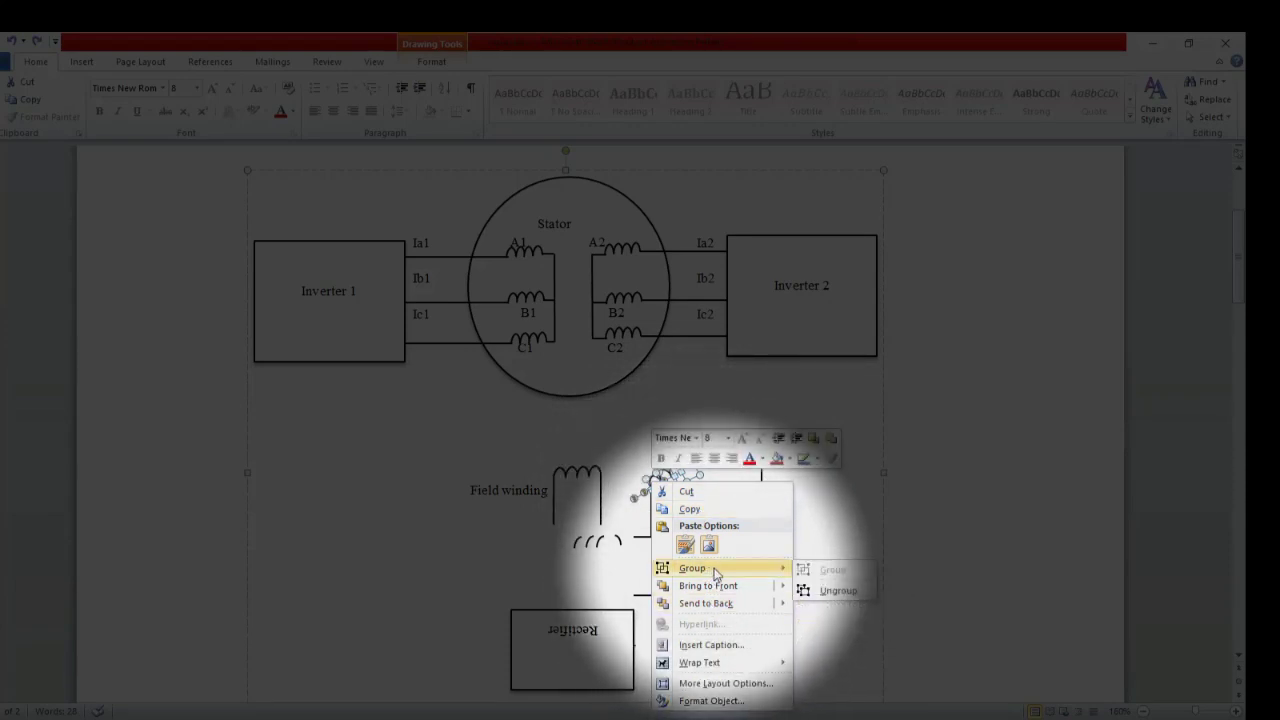
pyautogui.click(828, 598)
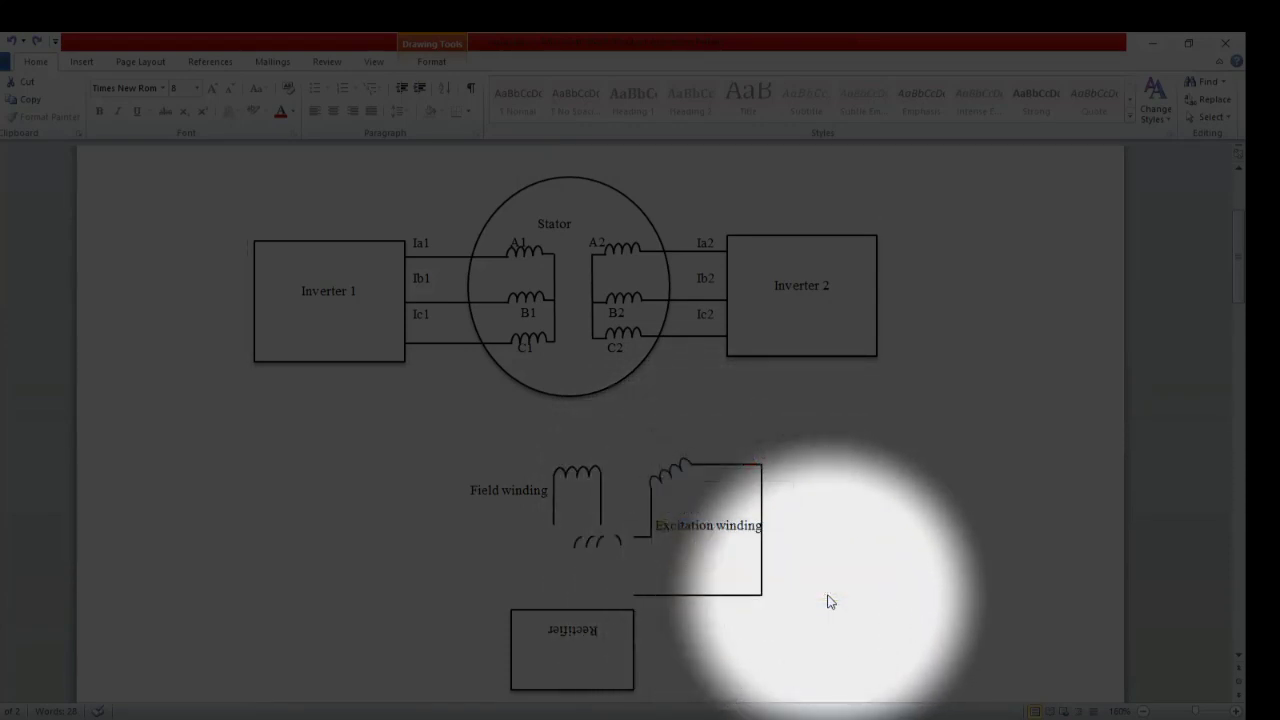
pyautogui.click(824, 450)
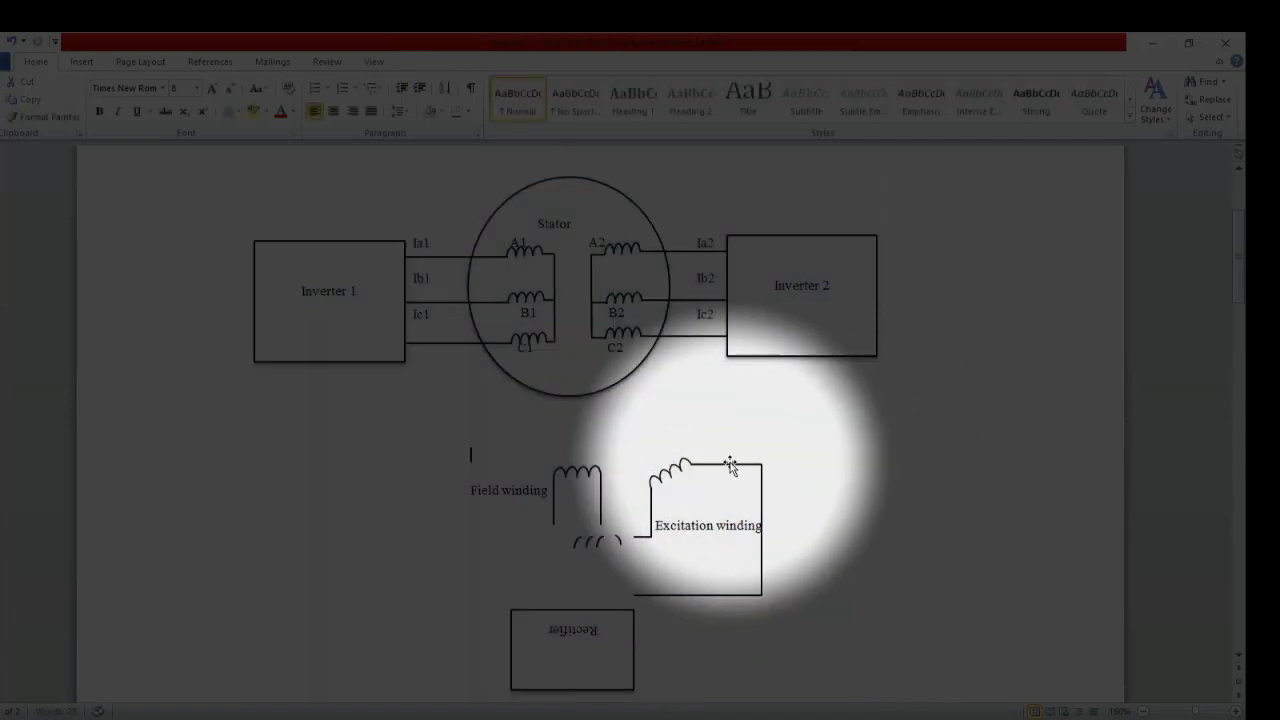
pyautogui.click(731, 466)
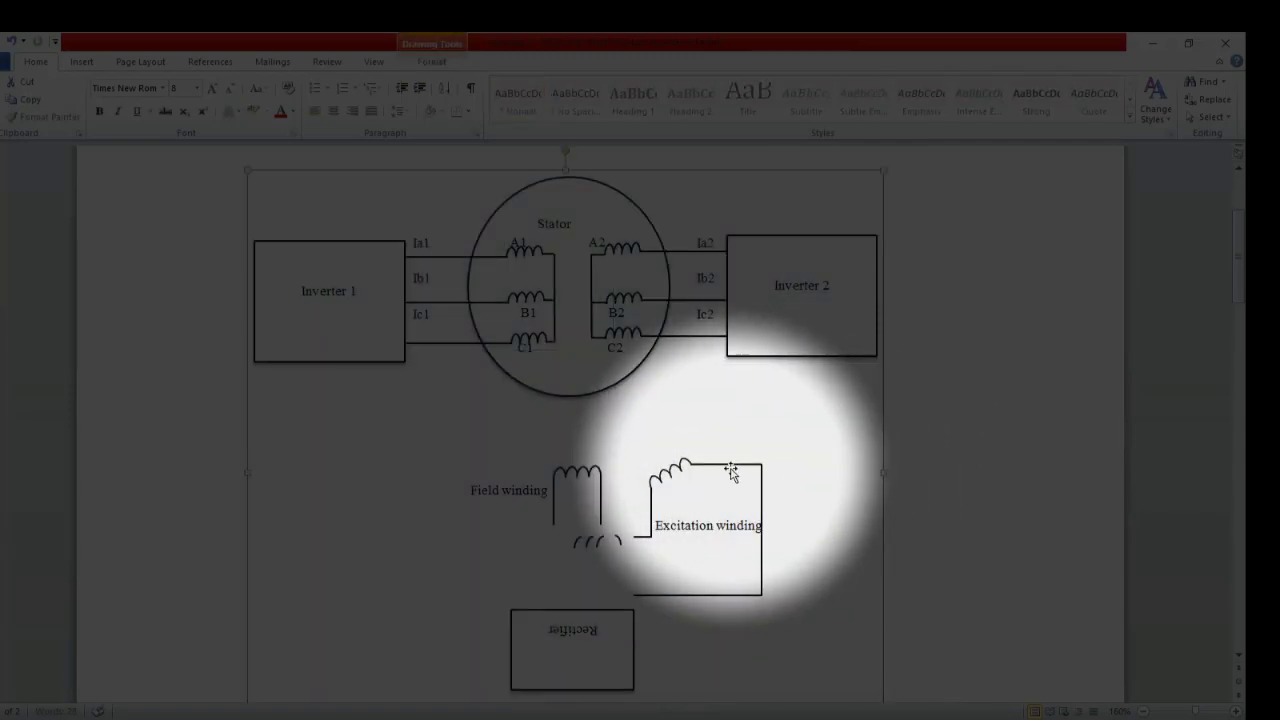
# Cut the top line and the vertical line out of the excitation winding
pyautogui.click(731, 466)
pyautogui.rightClick(731, 470)
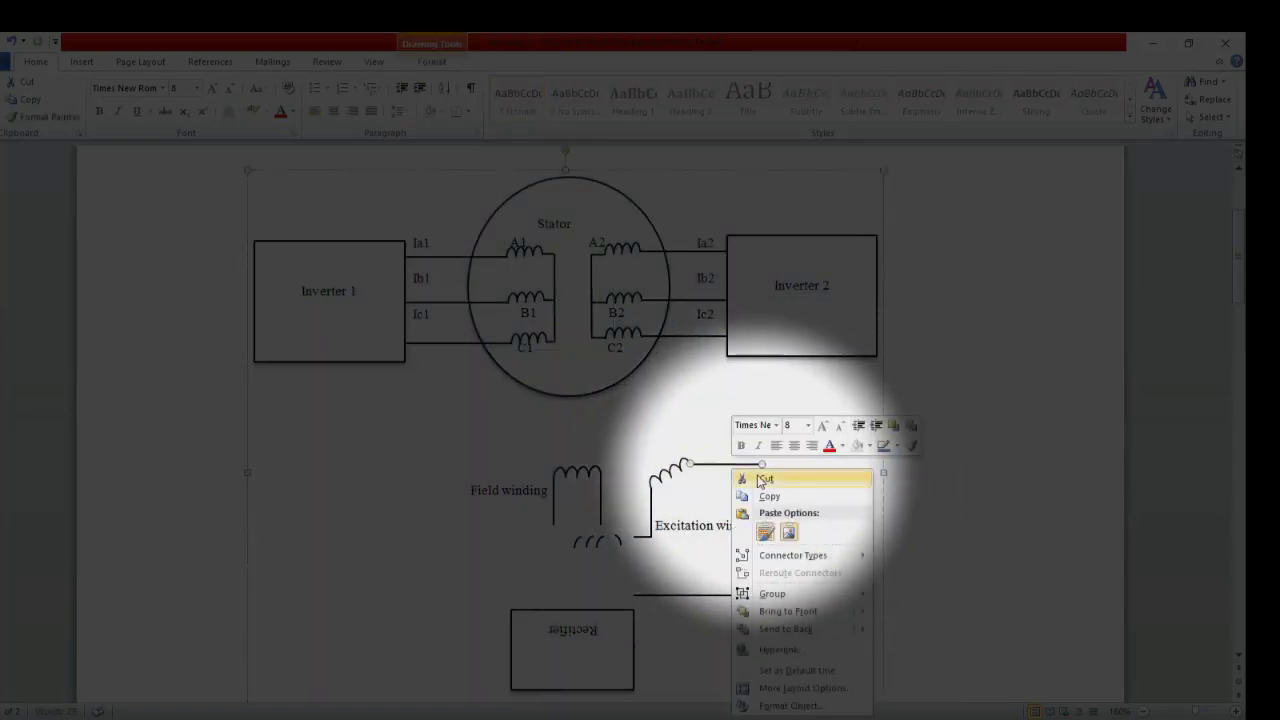
pyautogui.click(760, 472)
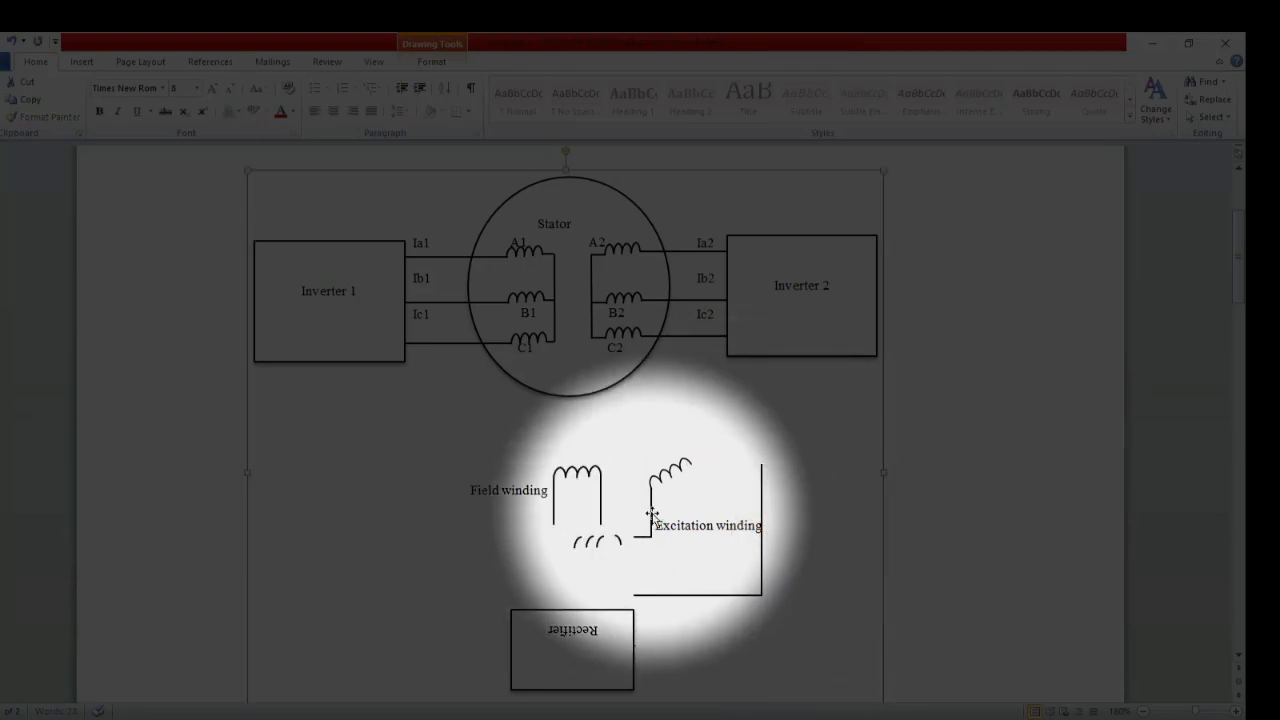
pyautogui.click(651, 514)
pyautogui.rightClick(651, 514)
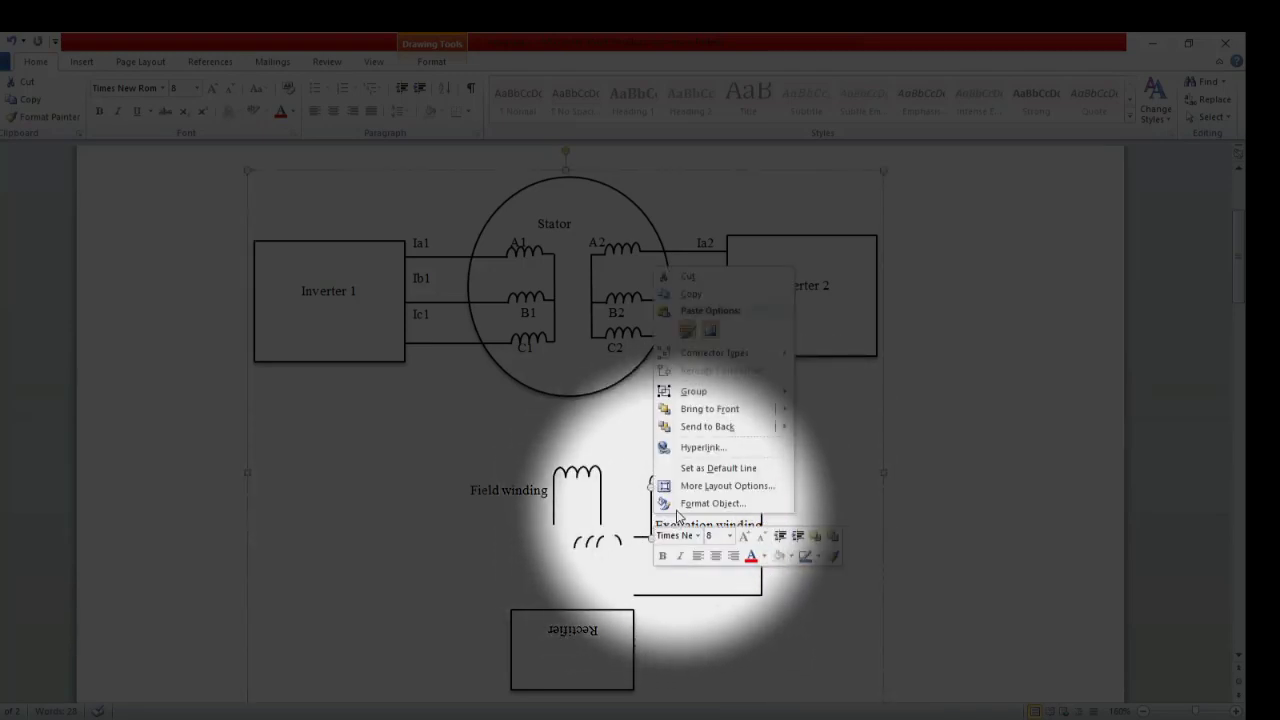
pyautogui.click(744, 268)
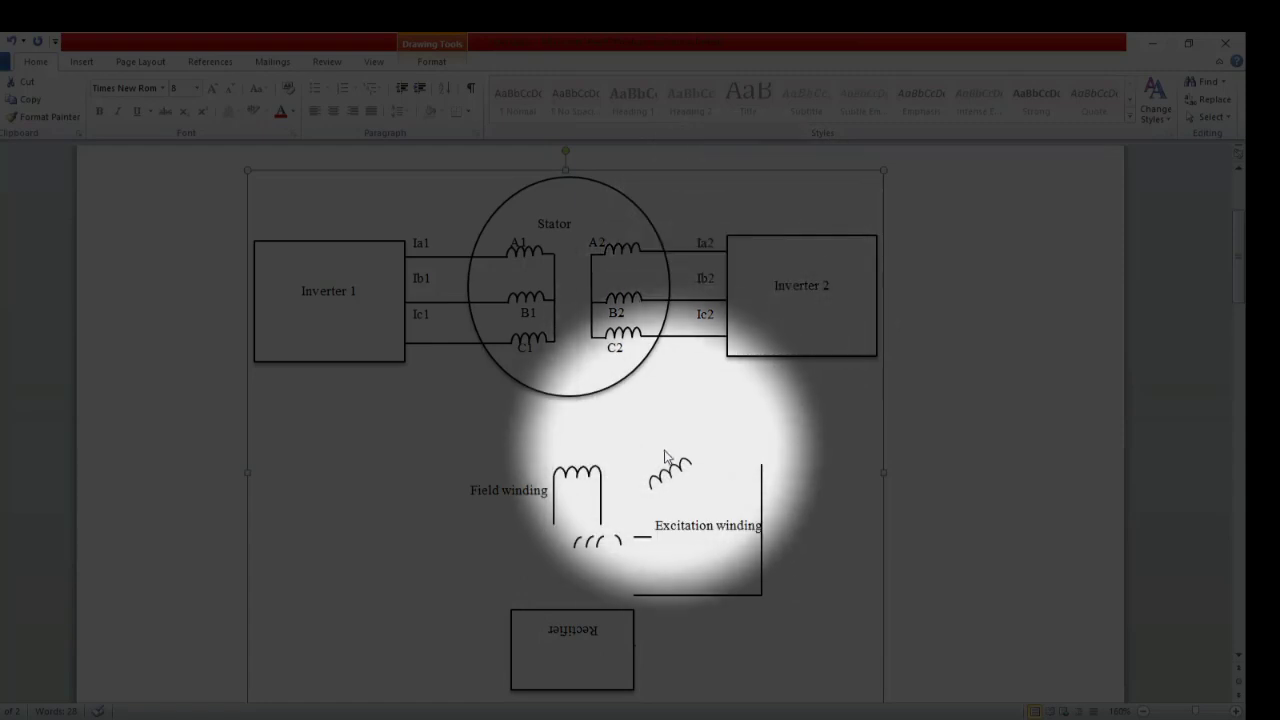
# Tilt and rotate the small excitation coil
pyautogui.click(675, 477)
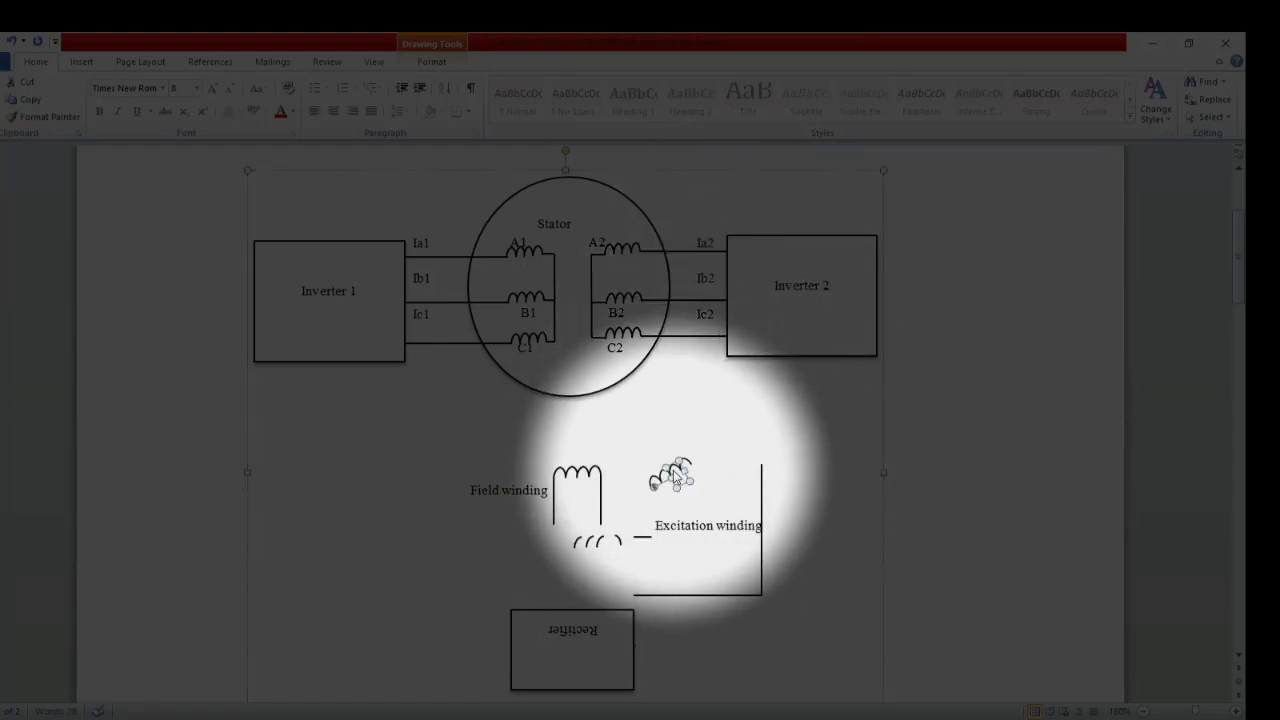
pyautogui.moveTo(675, 477); pyautogui.dragTo(676, 478)
pyautogui.click(734, 415)
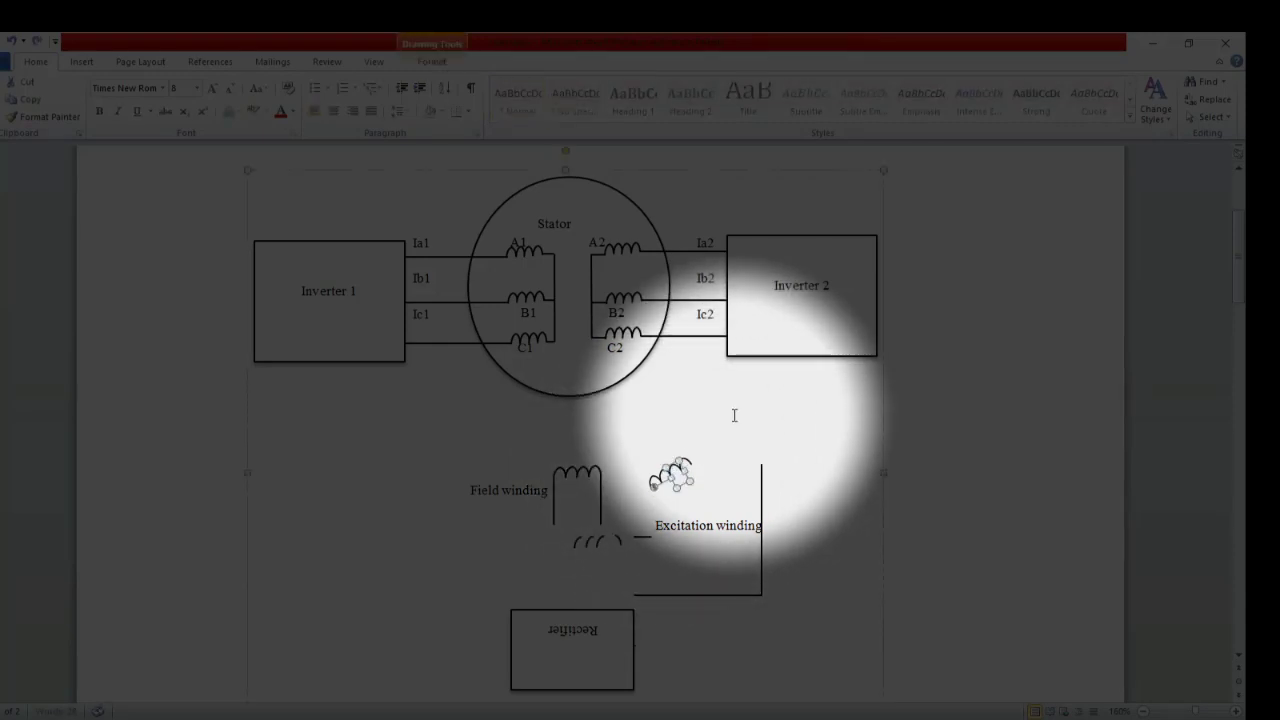
pyautogui.click(688, 470)
pyautogui.click(677, 468)
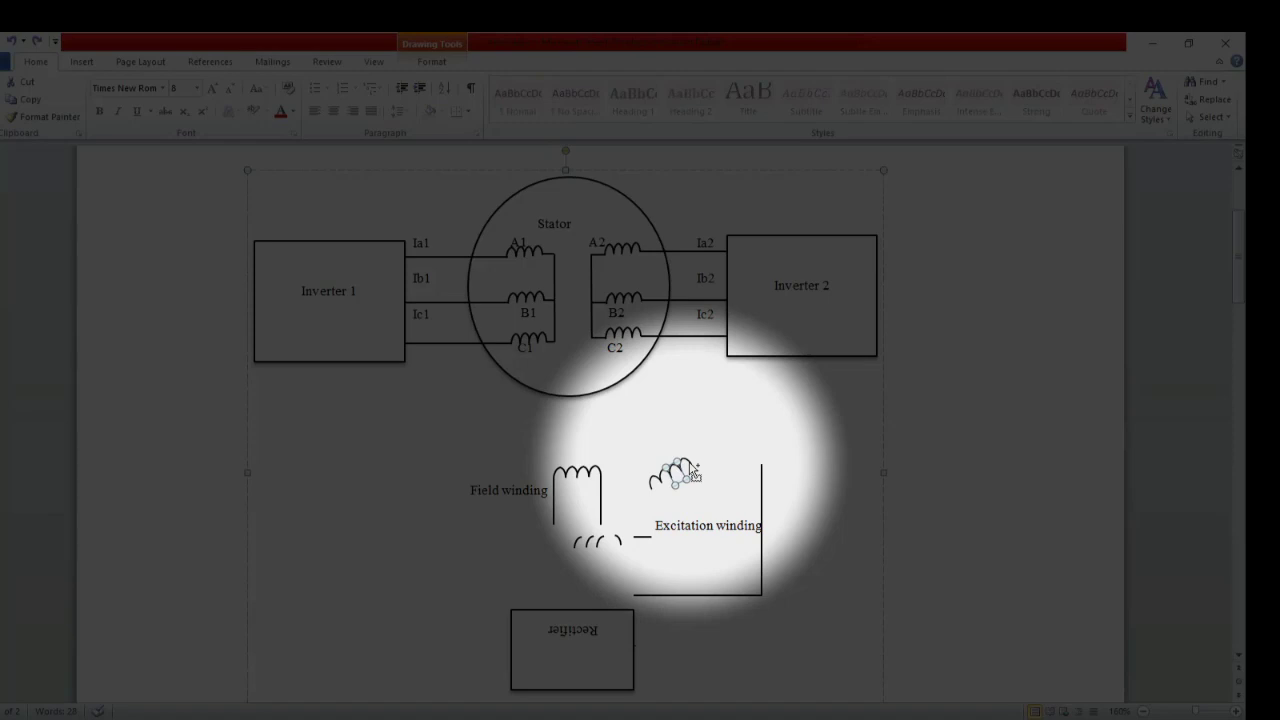
pyautogui.moveTo(692, 470); pyautogui.dragTo(655, 491)
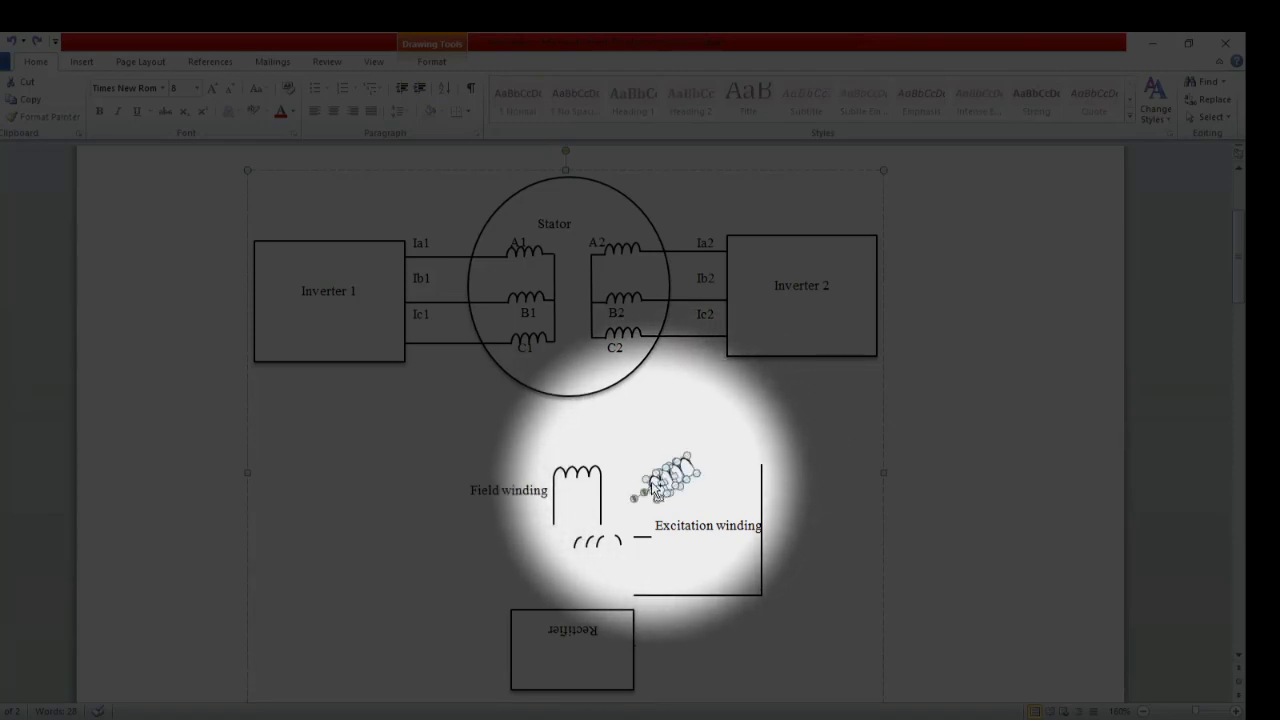
pyautogui.rightClick(655, 488)
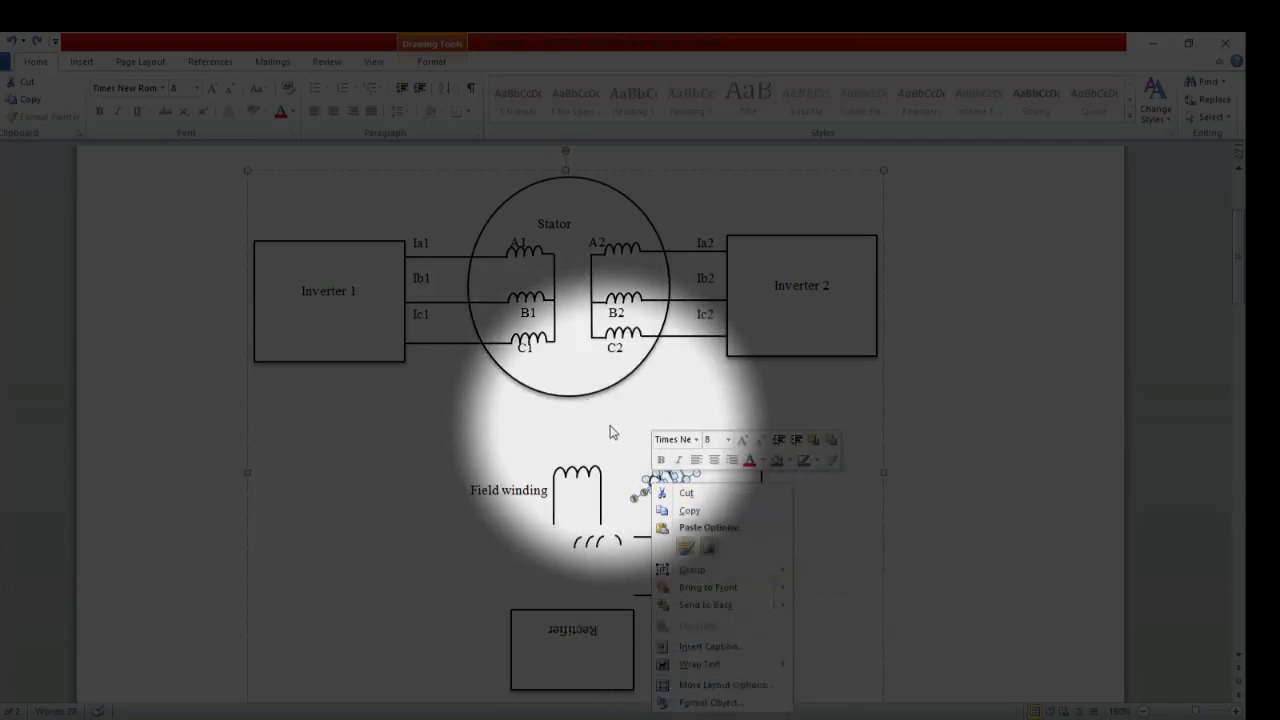
pyautogui.click(612, 431)
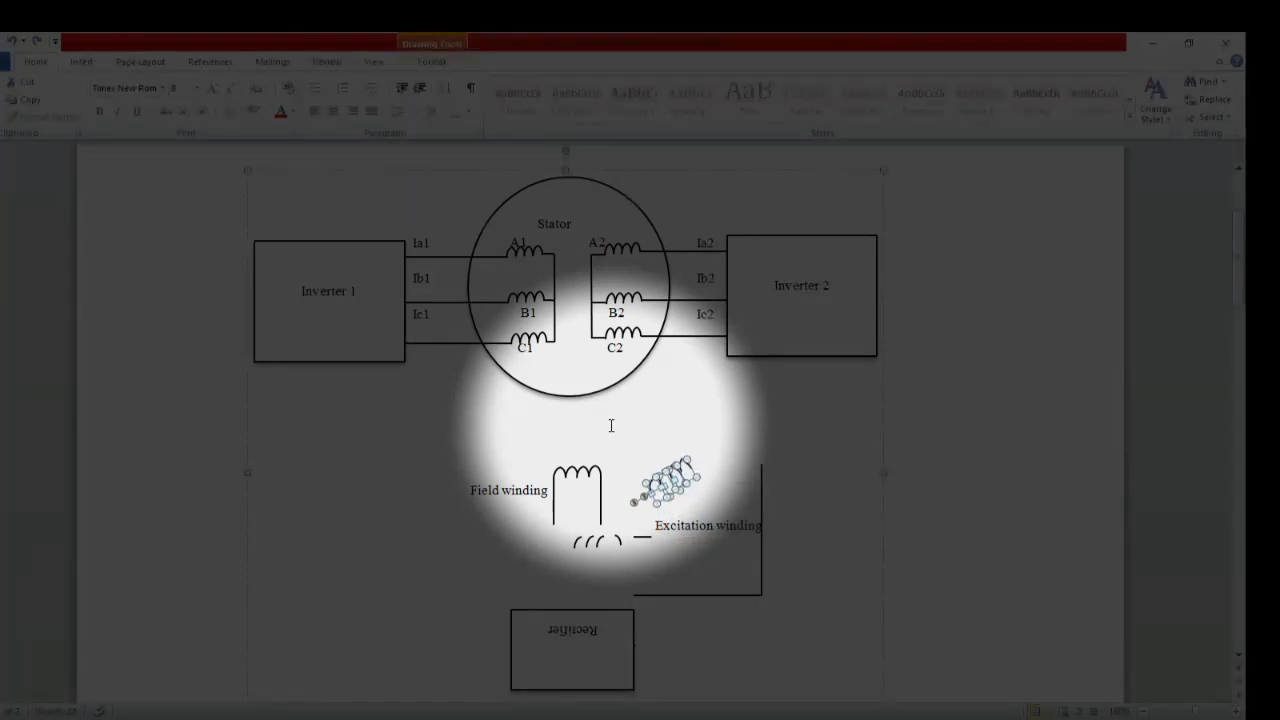
pyautogui.click(765, 447)
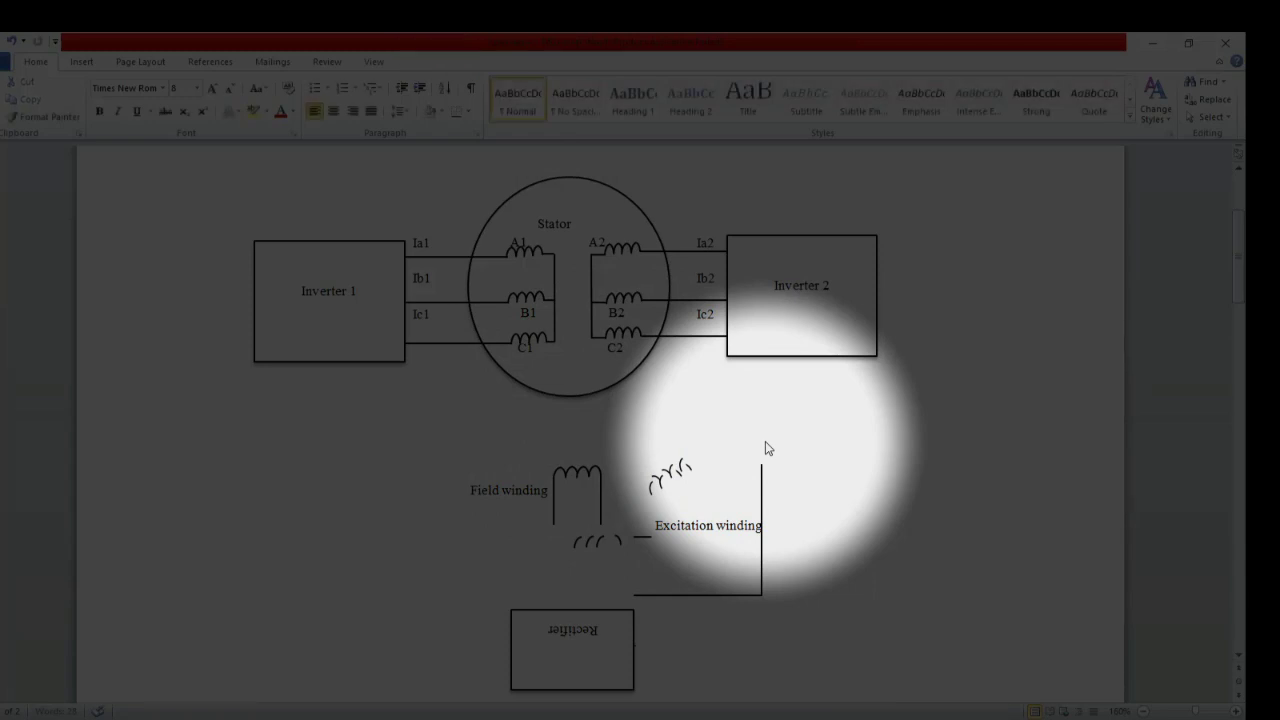
# Undo the coil's rotation and move it just above the Excitation winding label
pyautogui.hotkey('ctrl', 'z')
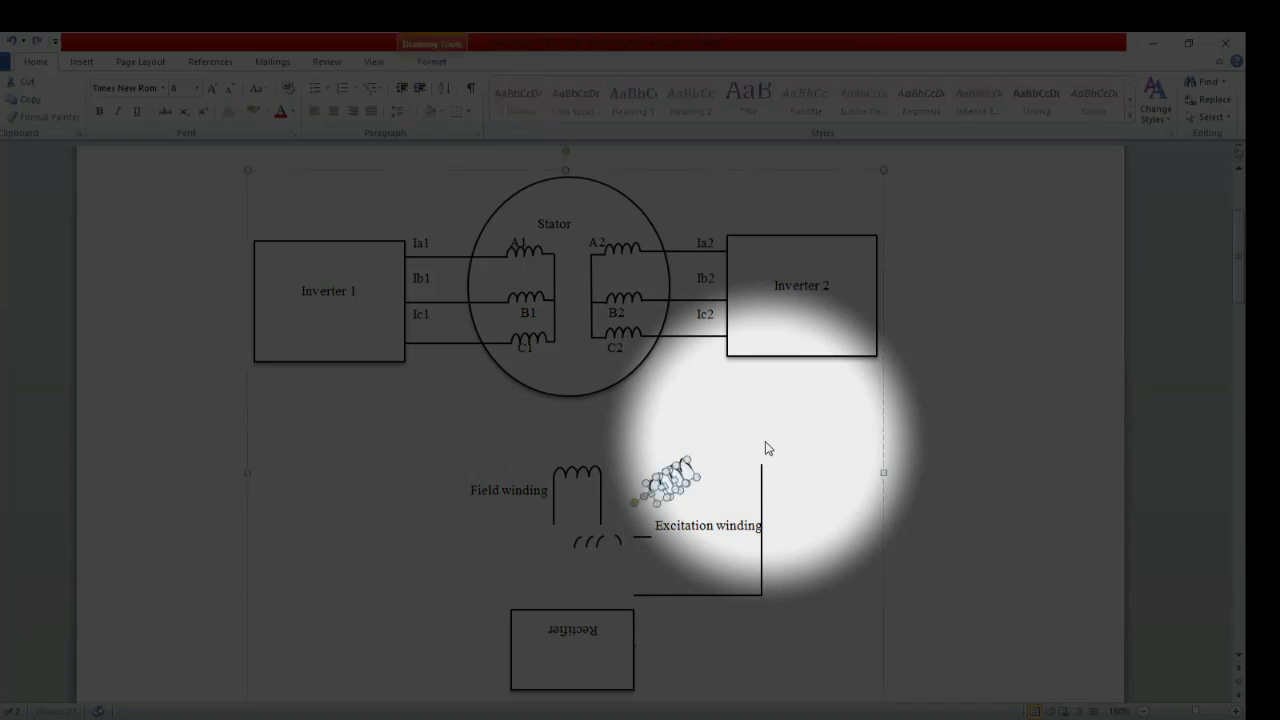
pyautogui.click(739, 429)
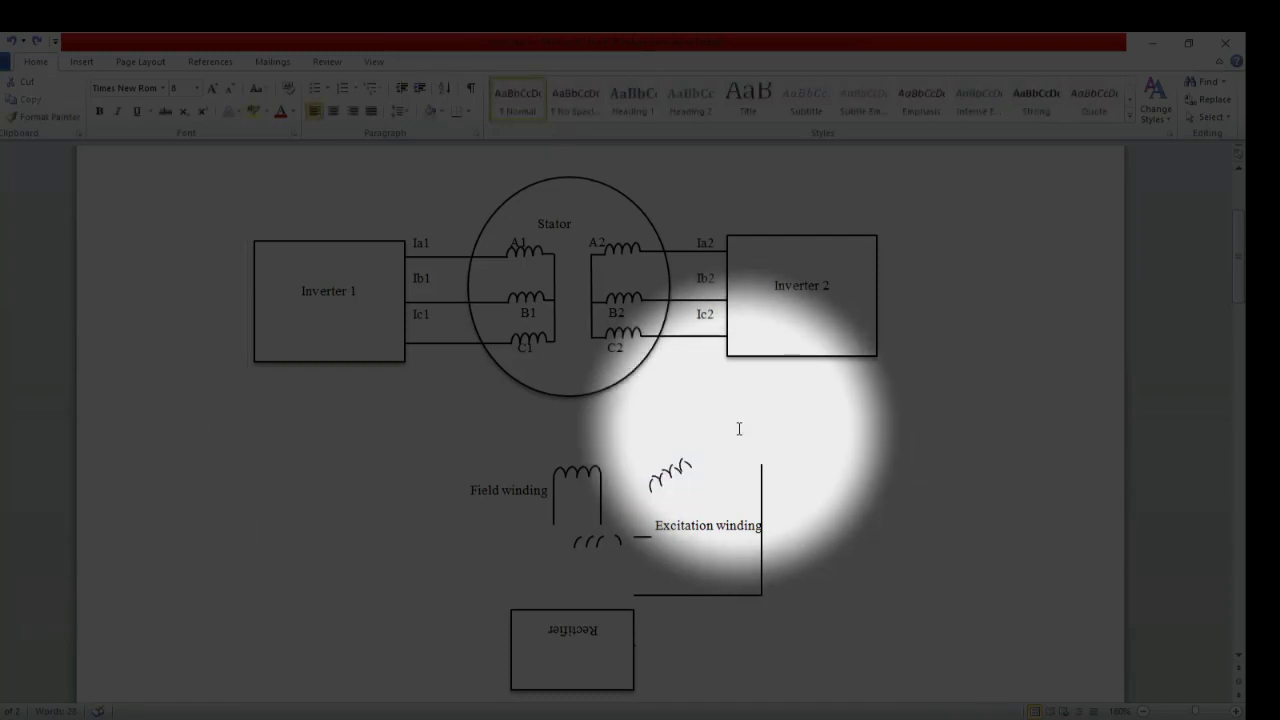
pyautogui.hotkey('ctrl', 'z')
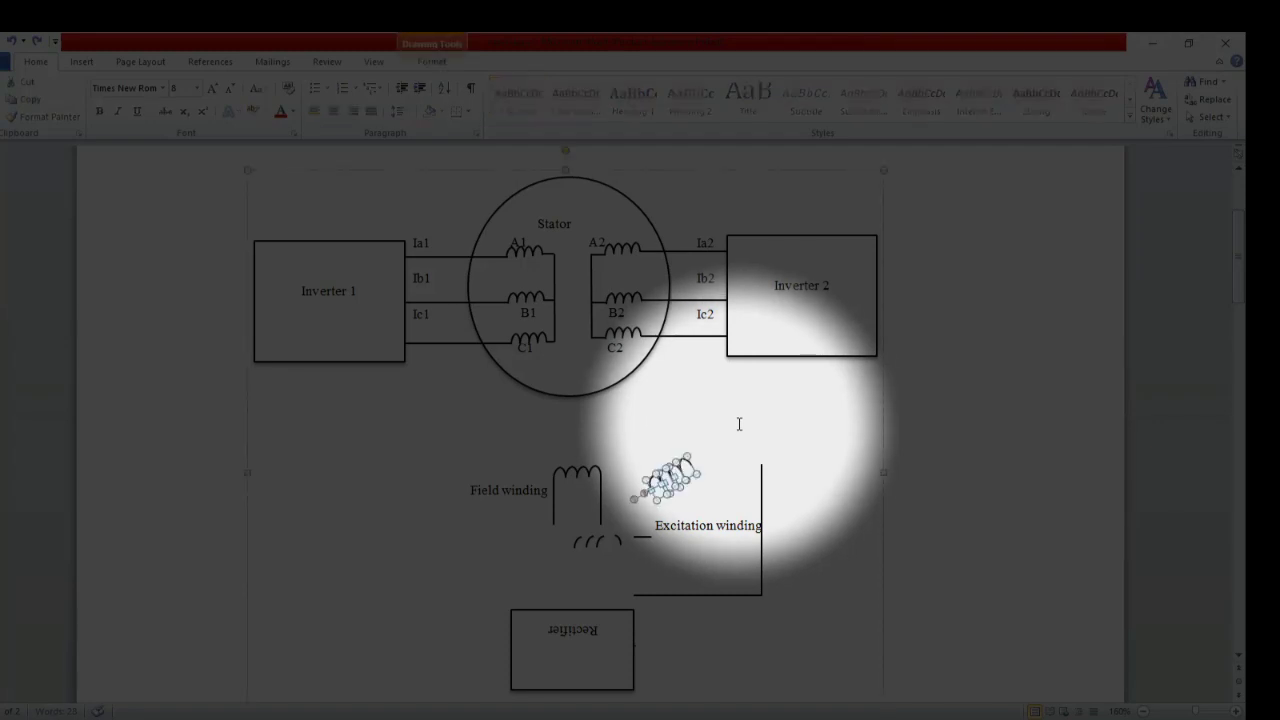
pyautogui.click(760, 431)
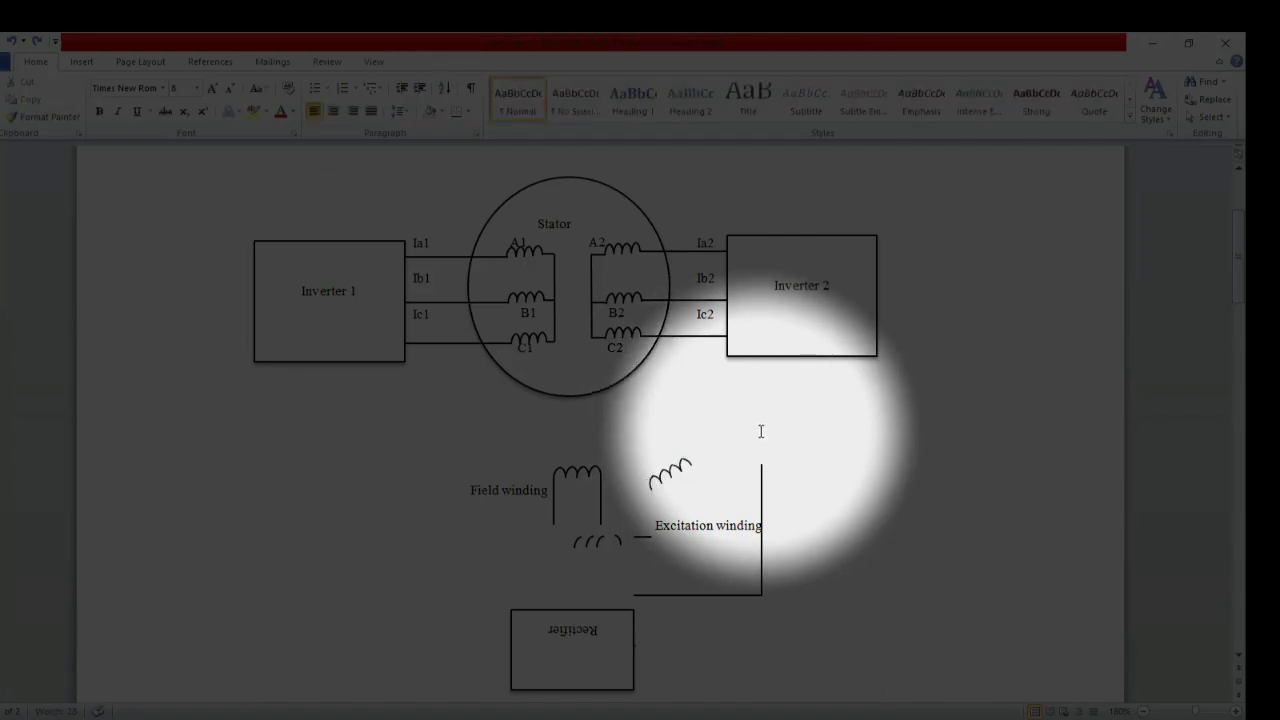
pyautogui.click(688, 460)
pyautogui.click(688, 460)
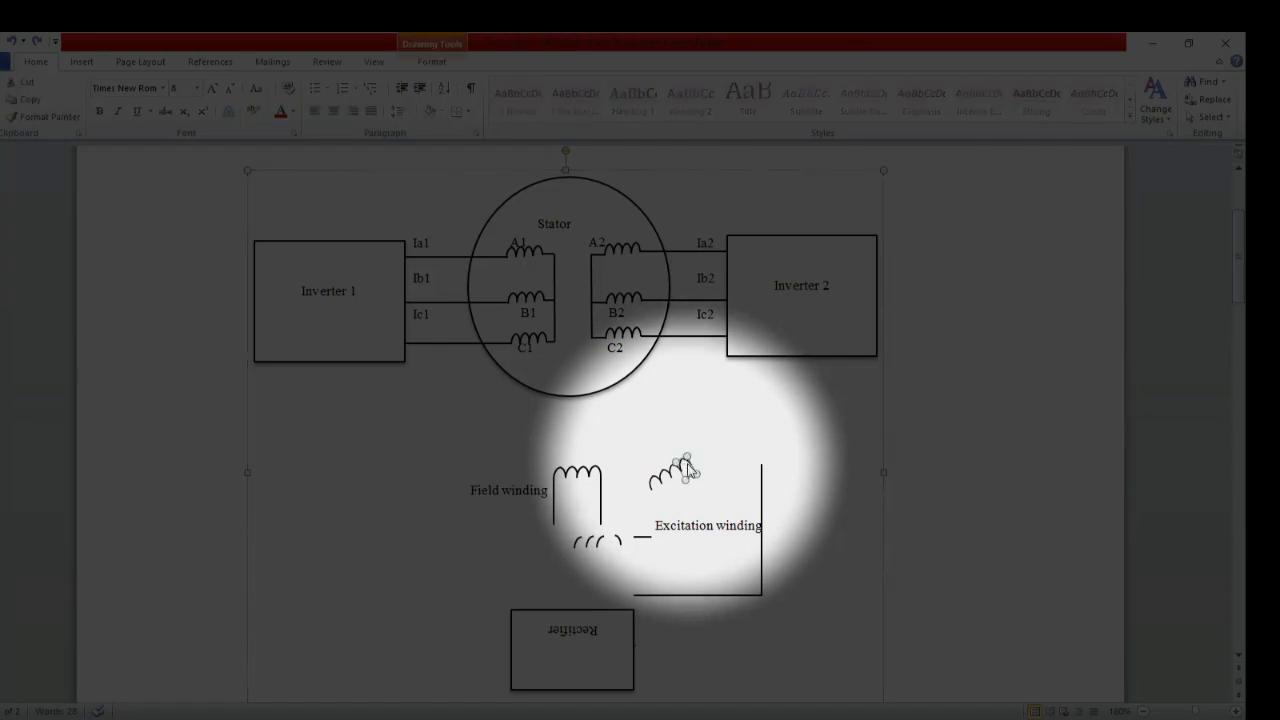
pyautogui.moveTo(687, 474); pyautogui.dragTo(655, 489)
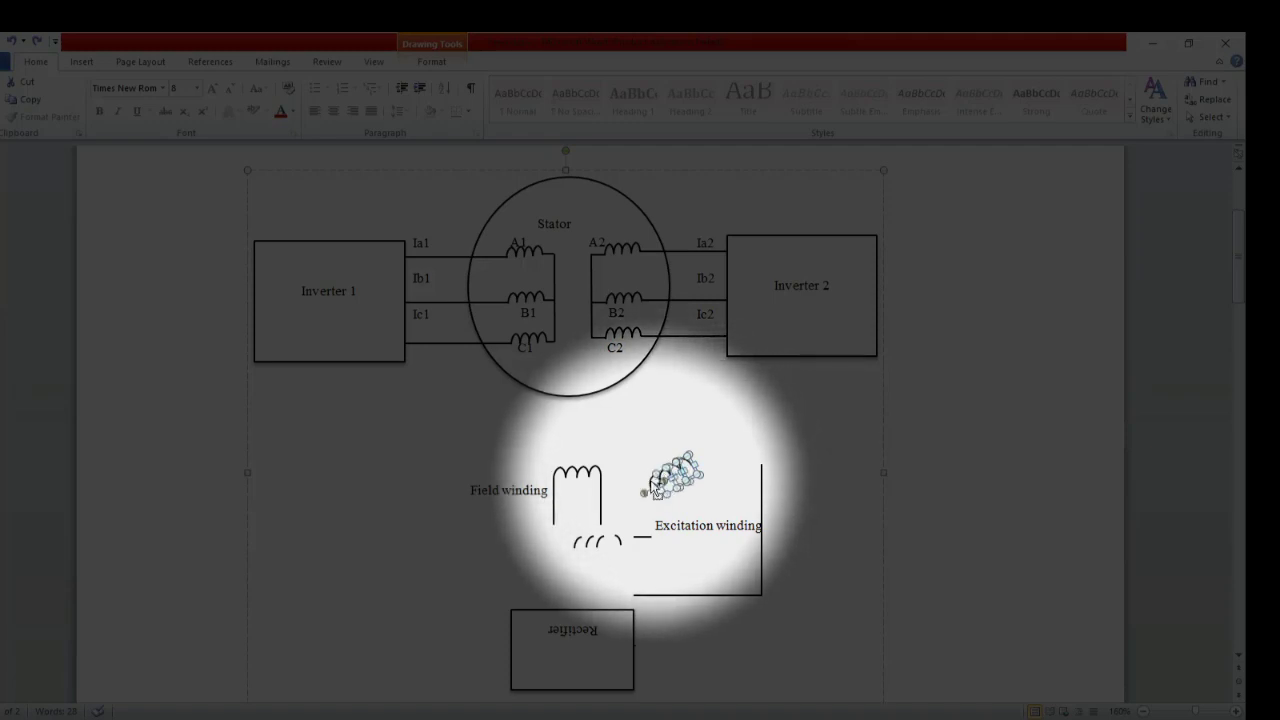
pyautogui.moveTo(655, 489); pyautogui.dragTo(667, 482)
# Ungroup the rotor drawing and nudge the freed small coil up into position
pyautogui.rightClick(667, 482)
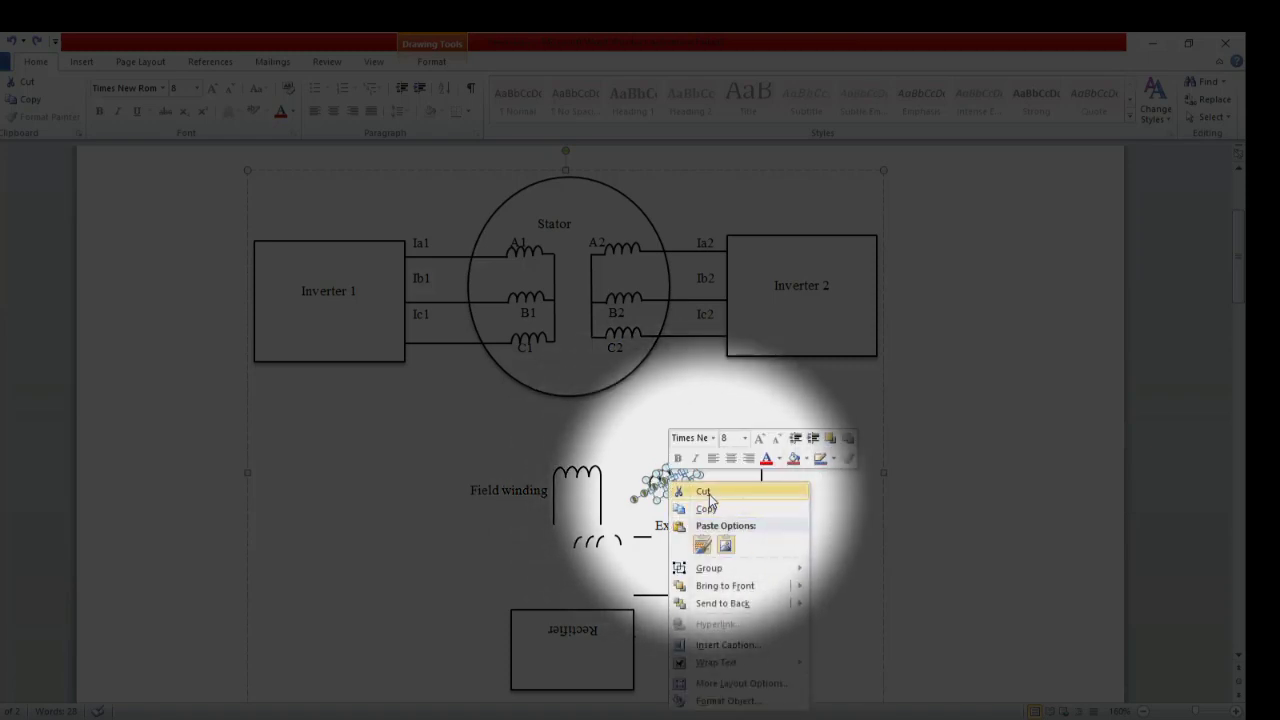
pyautogui.moveTo(709, 568)
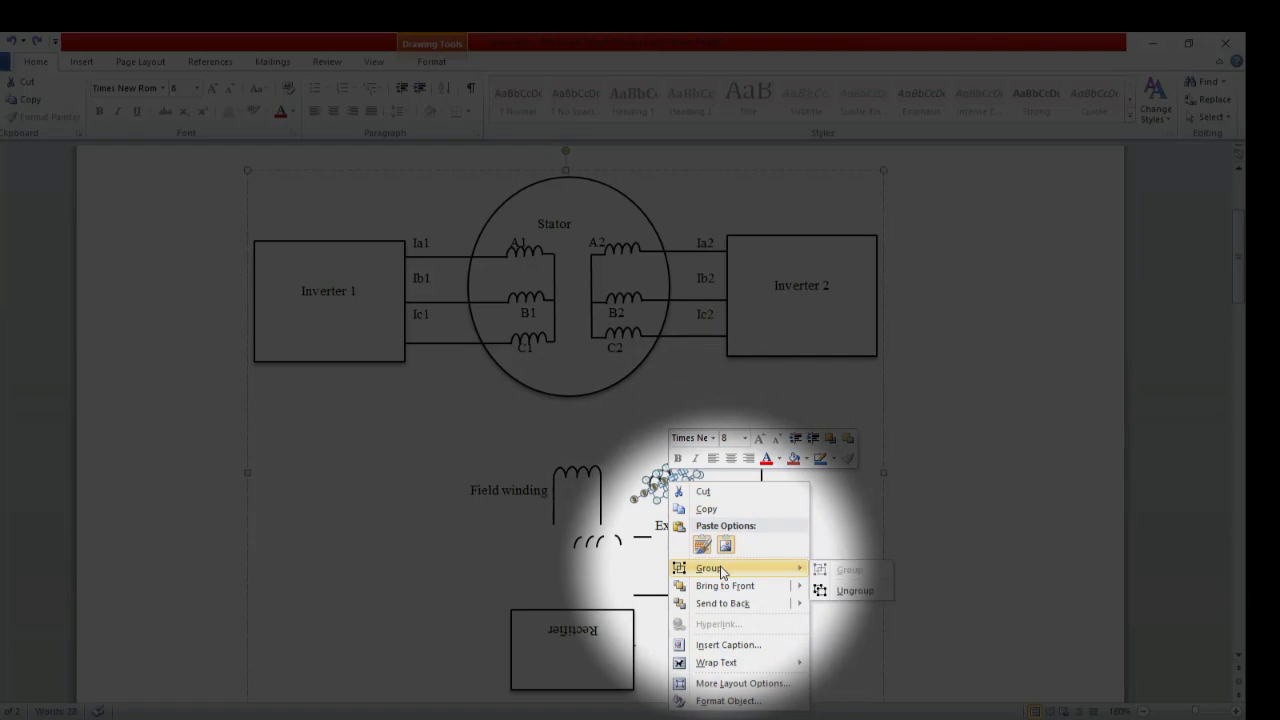
pyautogui.click(854, 595)
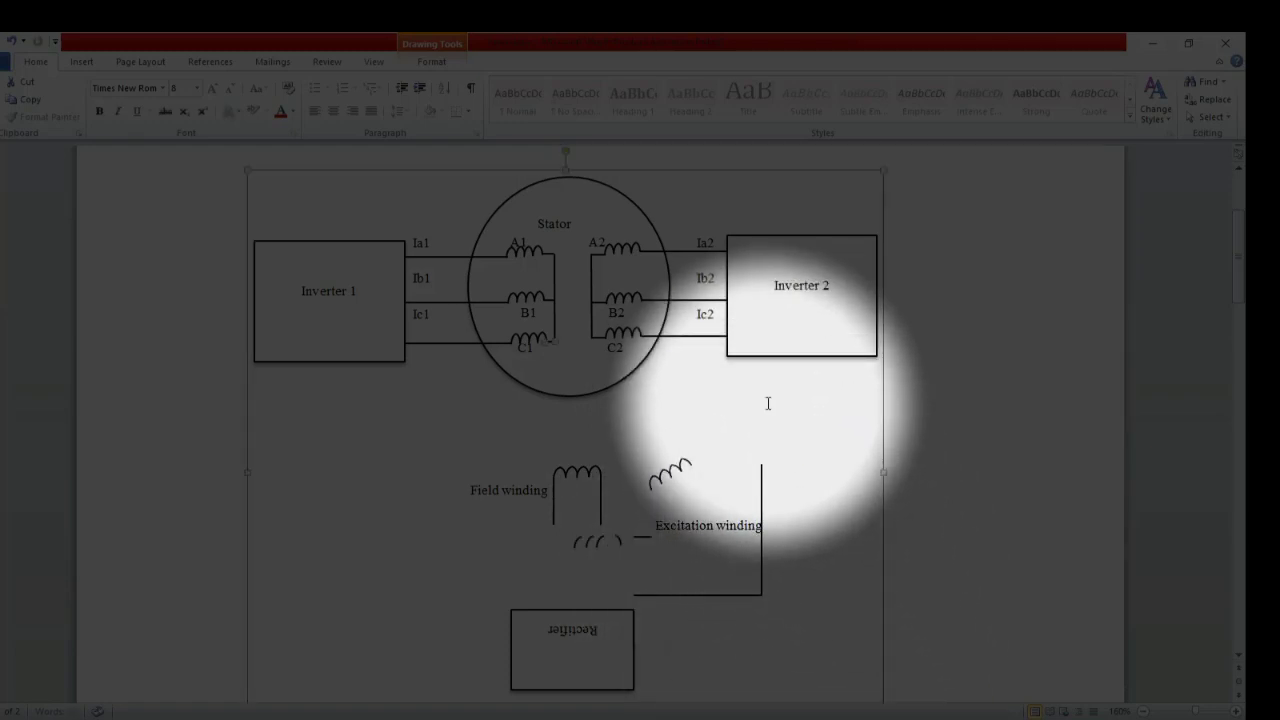
pyautogui.click(766, 403)
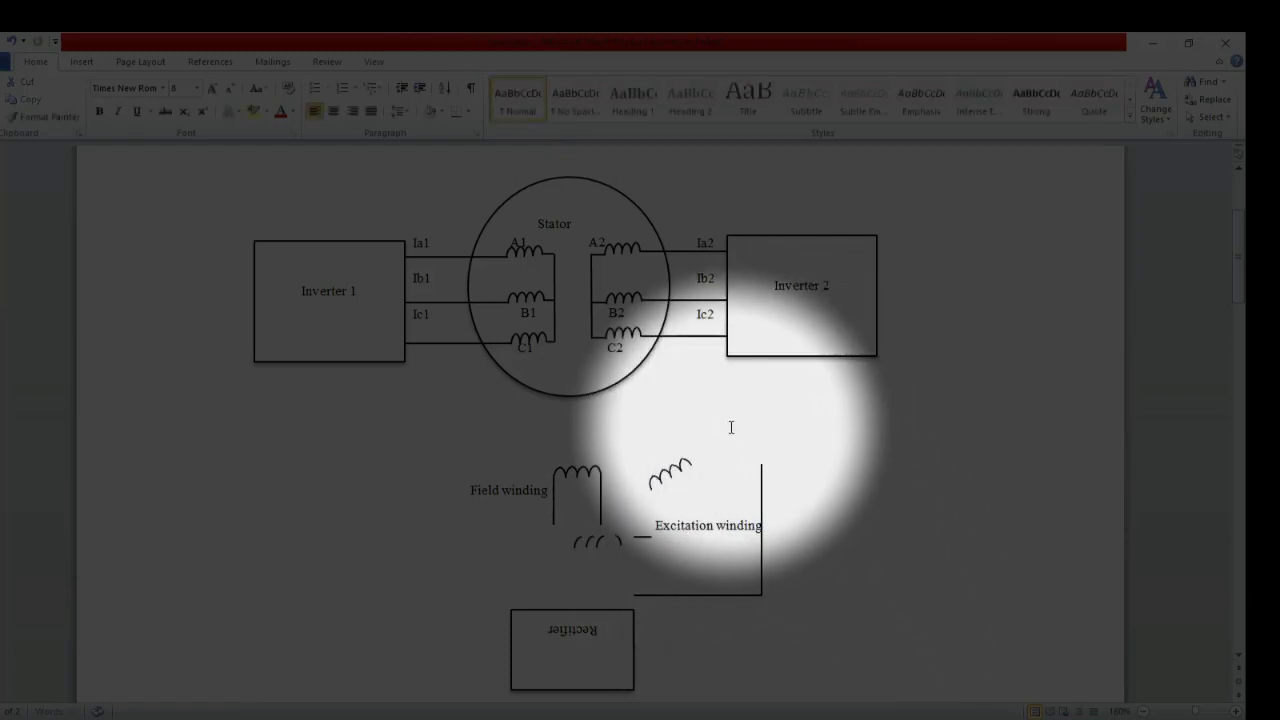
pyautogui.click(690, 466)
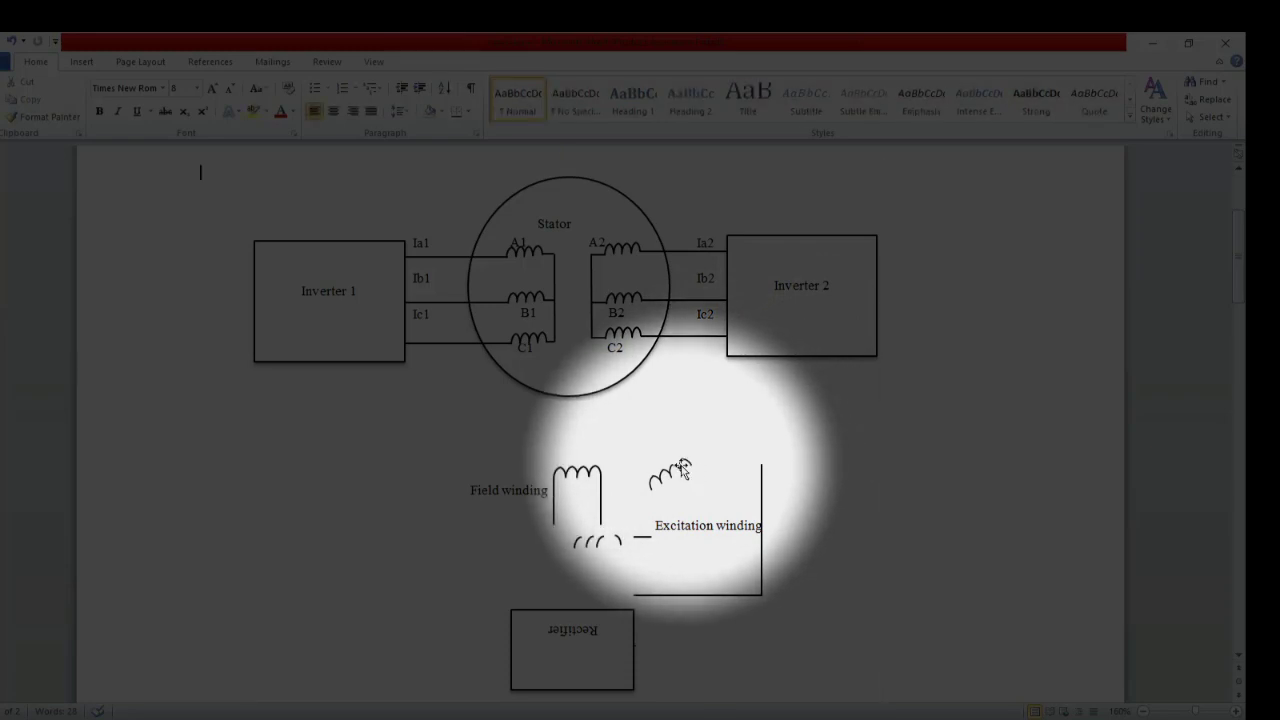
pyautogui.click(684, 468)
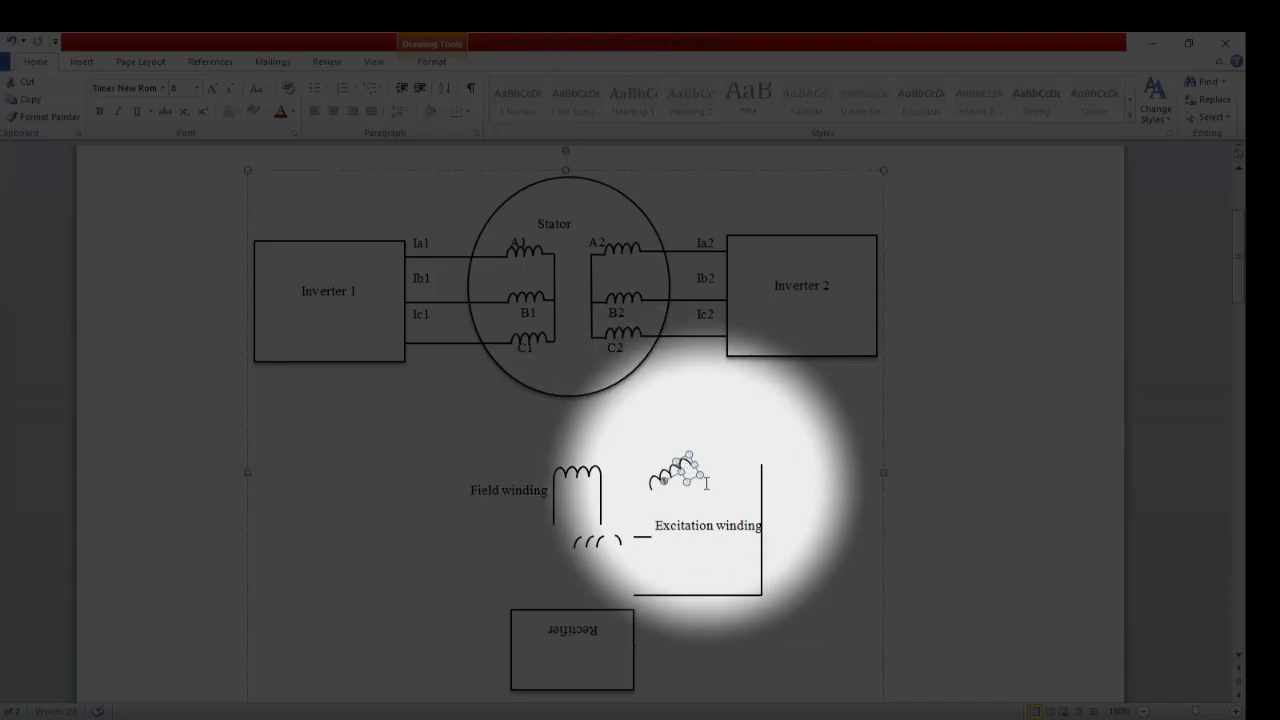
pyautogui.press('Down')
pyautogui.press('Down')
pyautogui.press('Down')
pyautogui.press('Down')
pyautogui.press('Up')
pyautogui.press('Up')
pyautogui.press('Up')
pyautogui.press('Up')
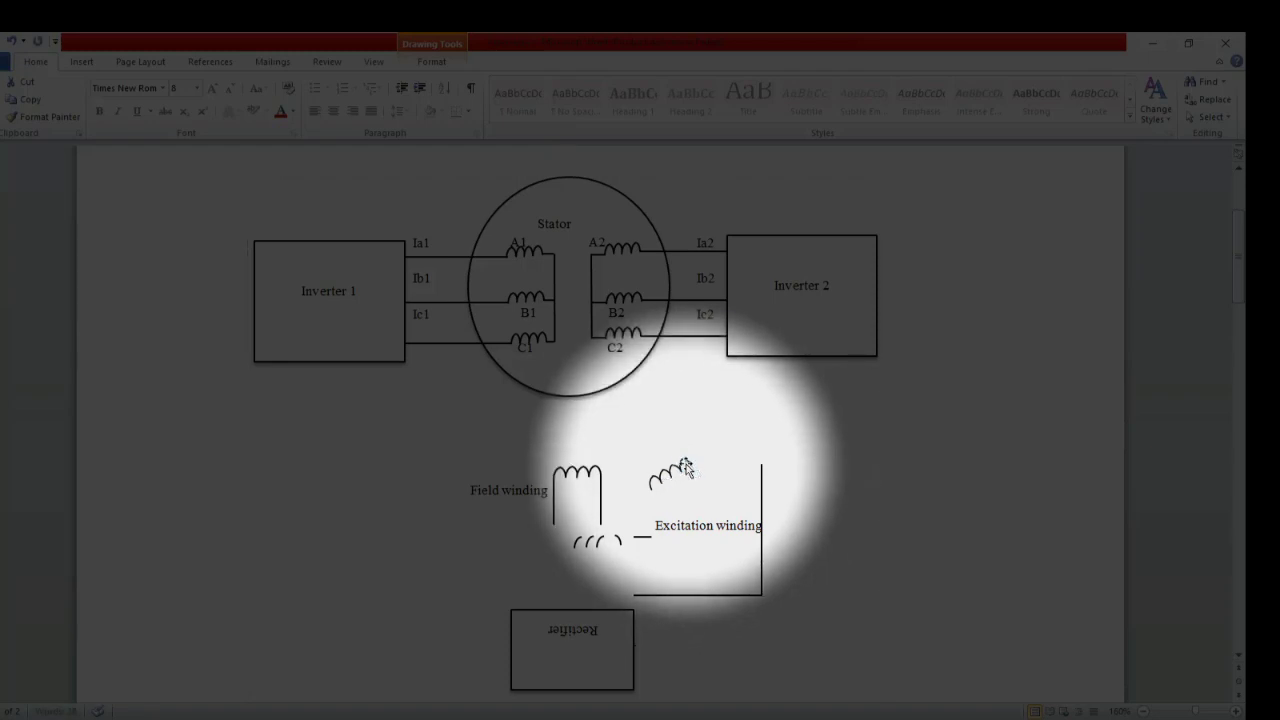
pyautogui.rightClick(689, 467)
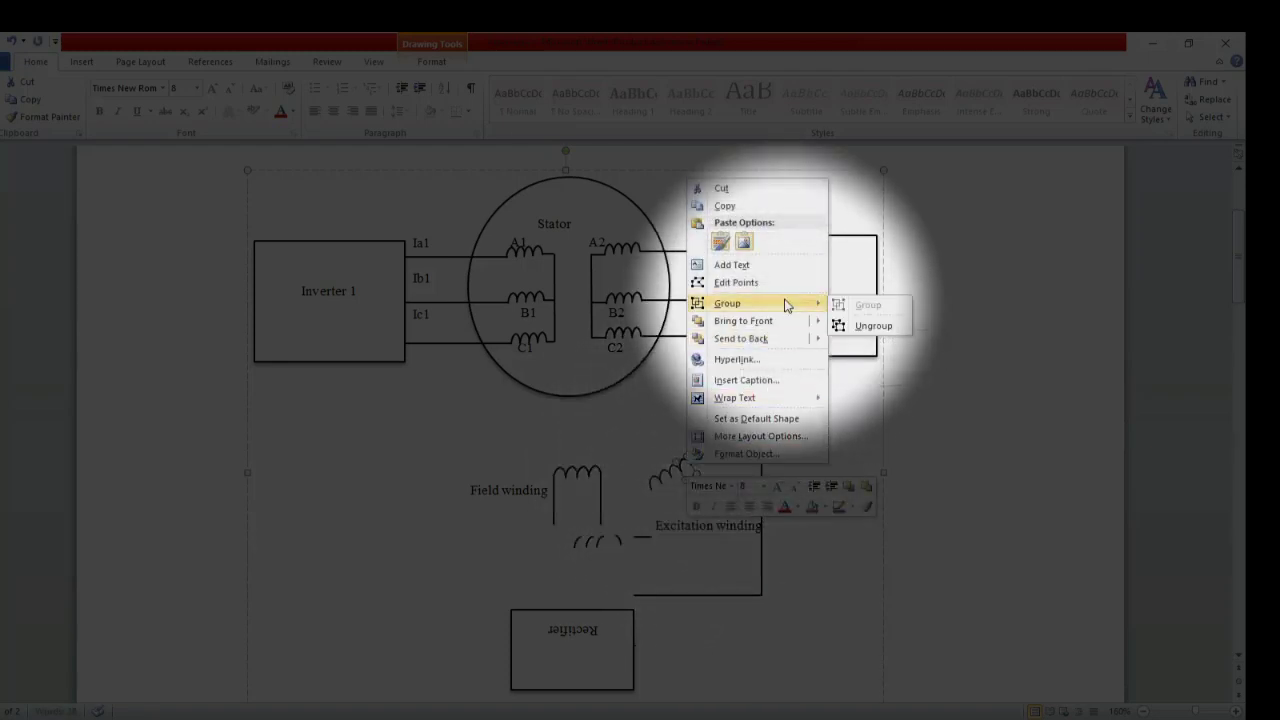
pyautogui.moveTo(727, 303)
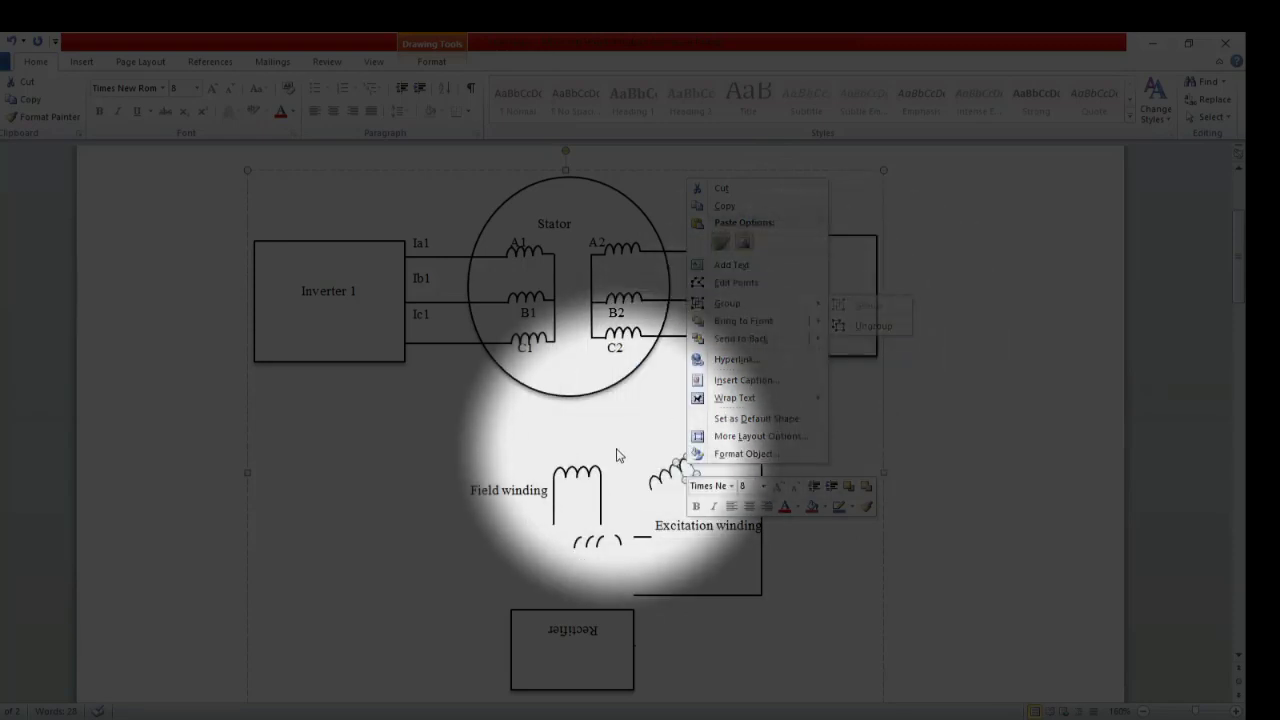
pyautogui.click(744, 386)
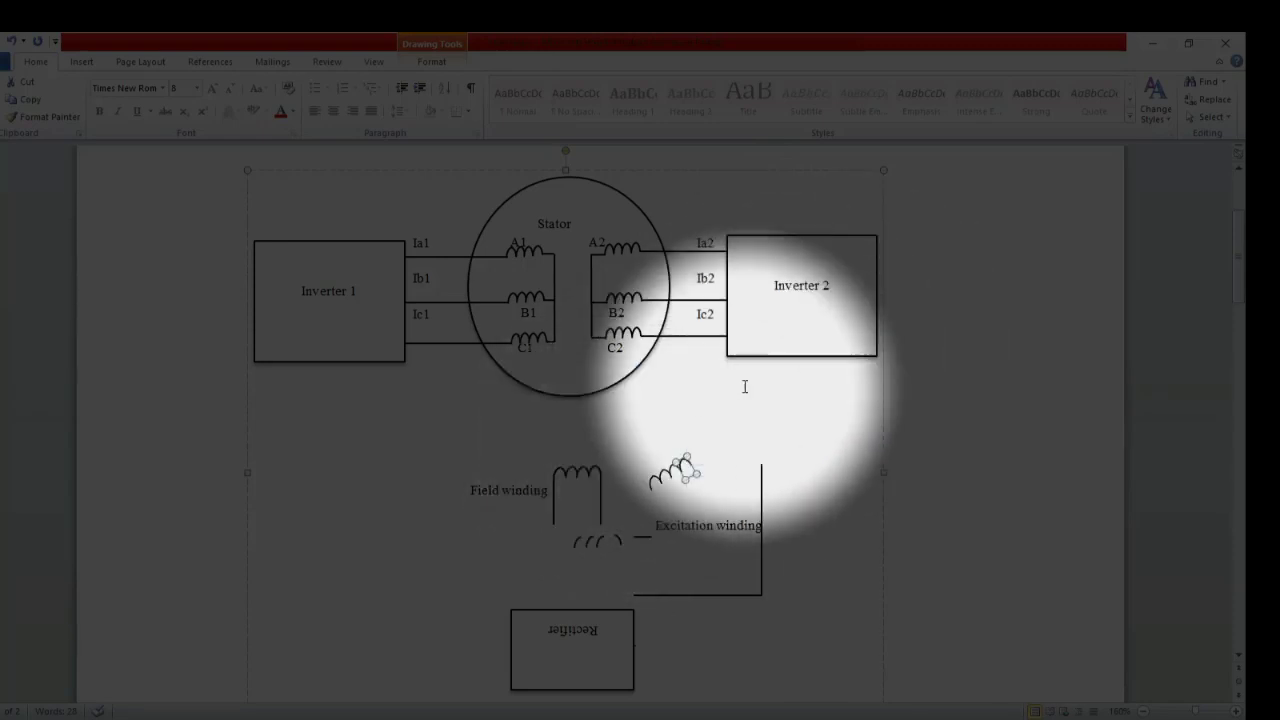
# Stretch the small coil wider, restore it after a cut, and compare with the reference PDF
pyautogui.click(651, 487)
pyautogui.click(651, 487)
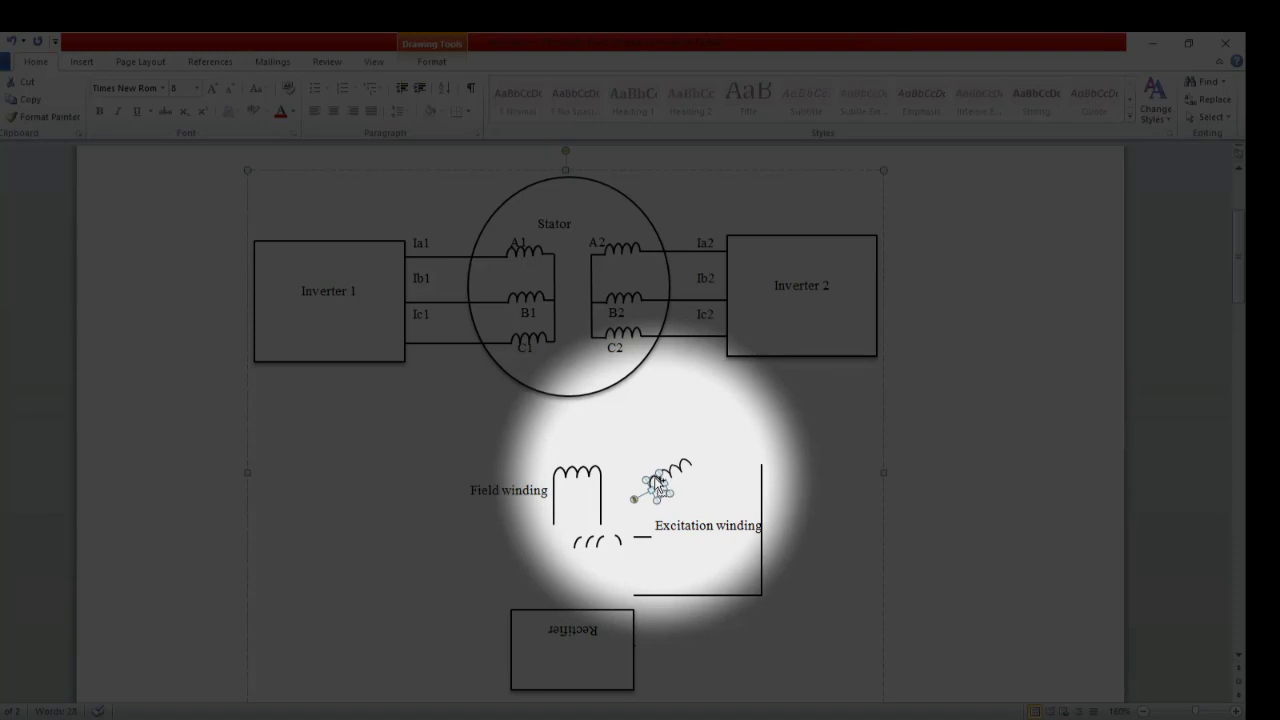
pyautogui.press('Escape')
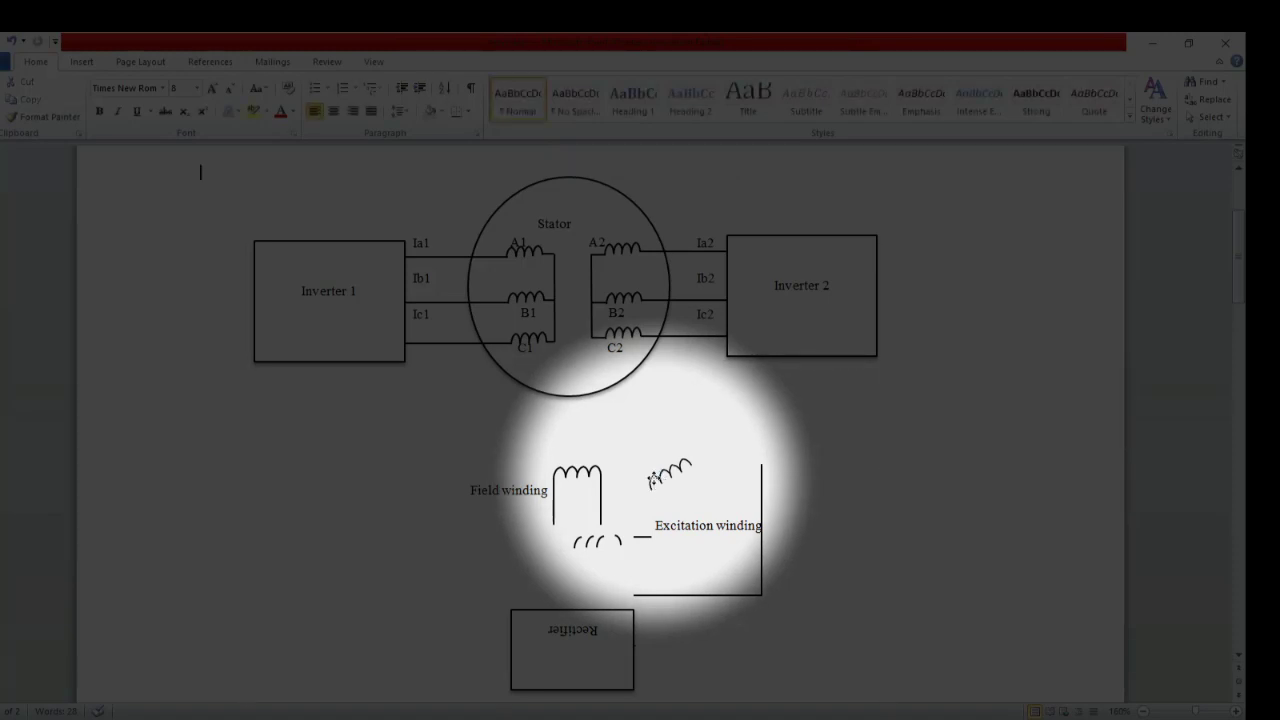
pyautogui.click(652, 485)
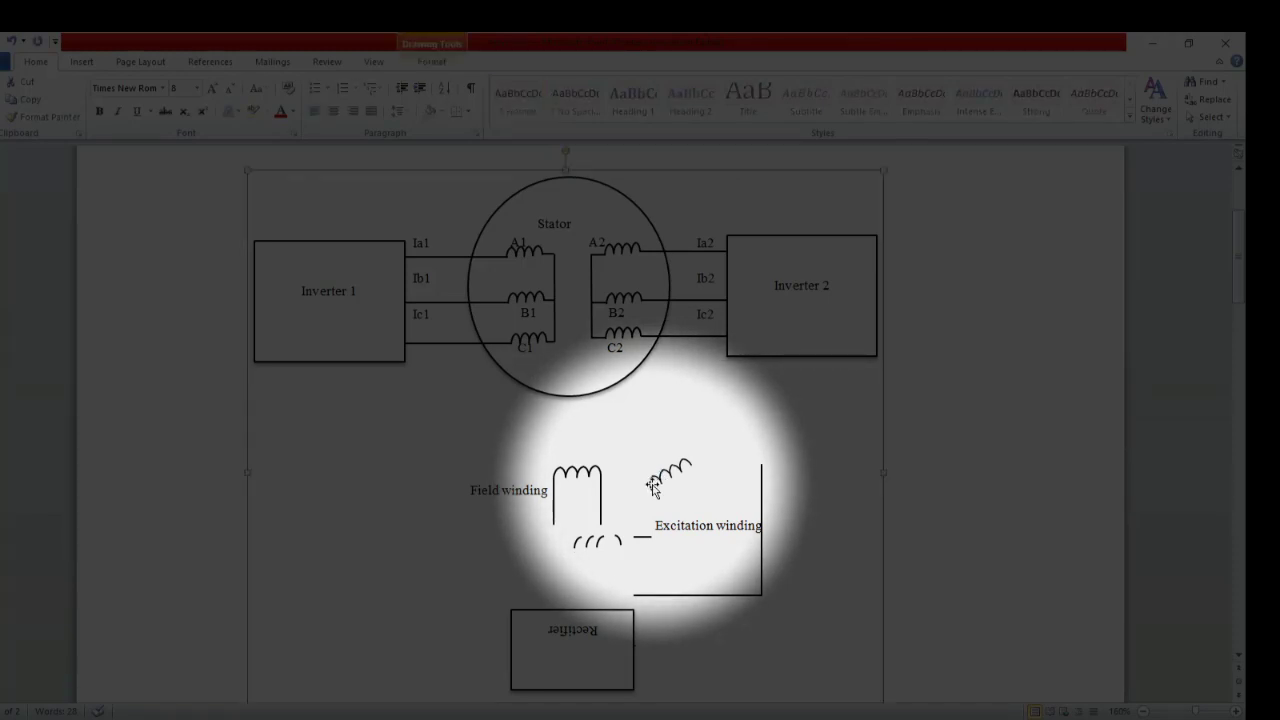
pyautogui.moveTo(652, 485); pyautogui.dragTo(670, 482)
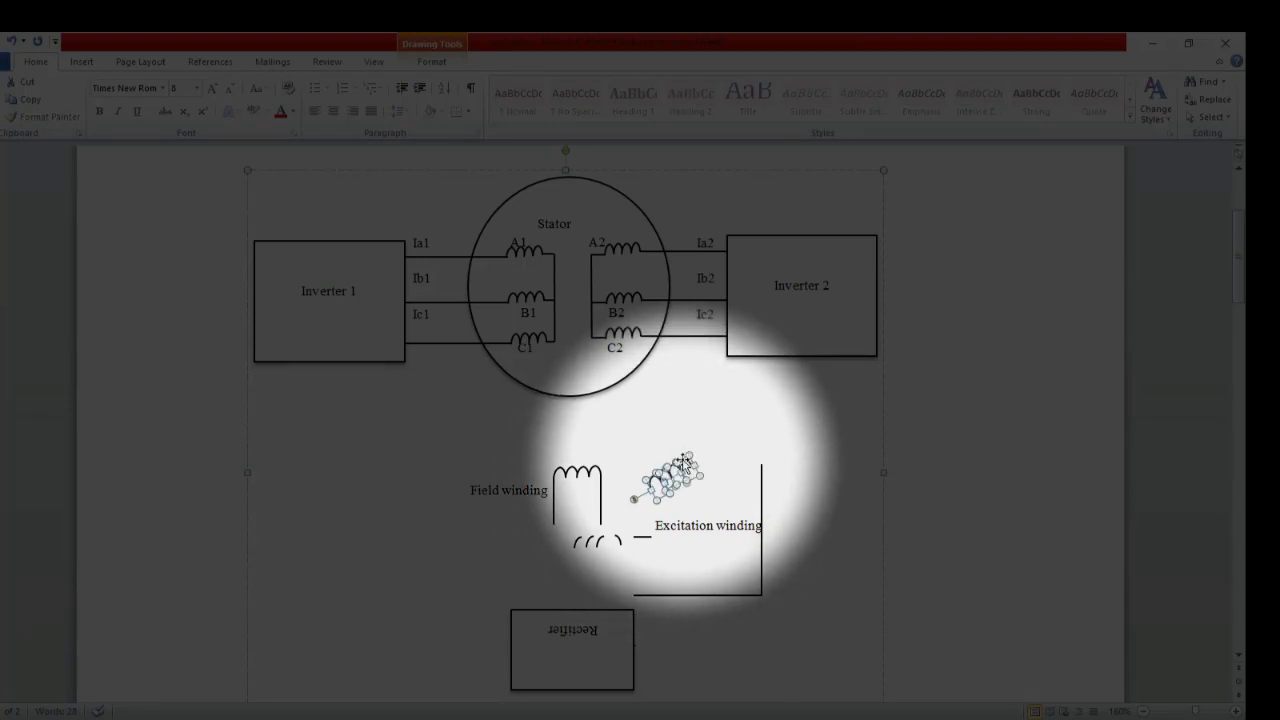
pyautogui.rightClick(684, 462)
pyautogui.click(707, 472)
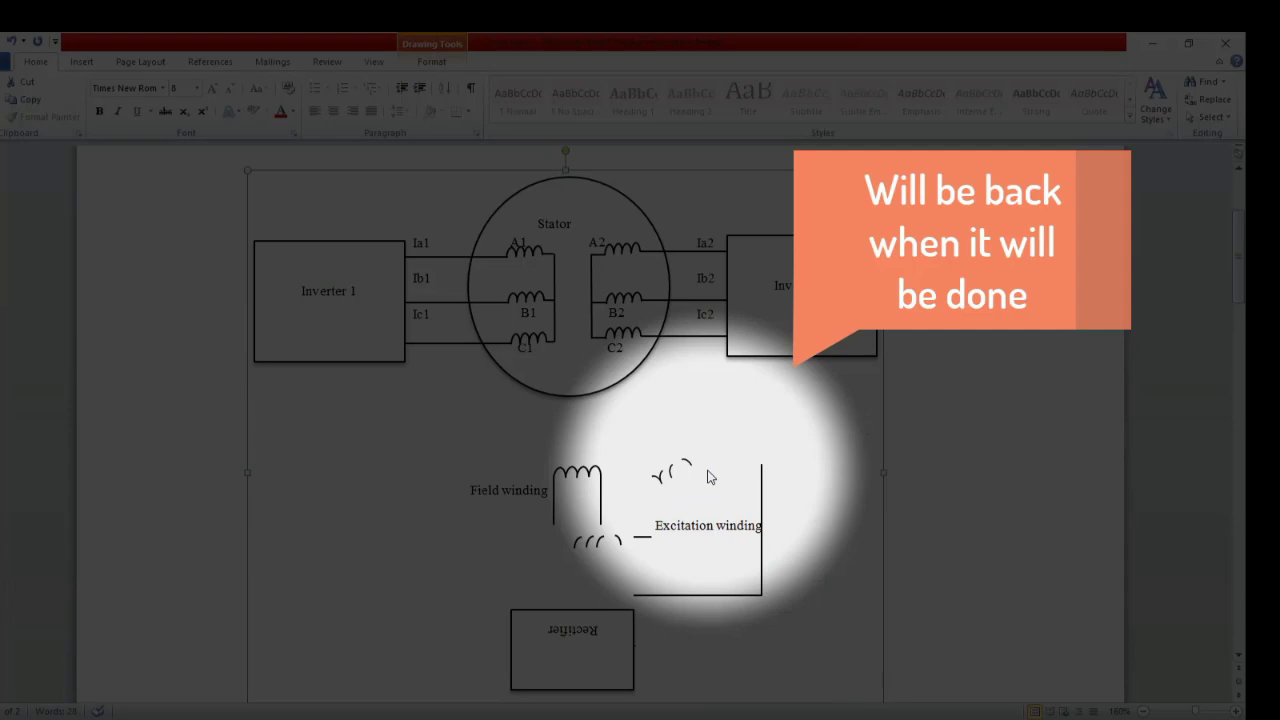
pyautogui.hotkey('ctrl', 'v')
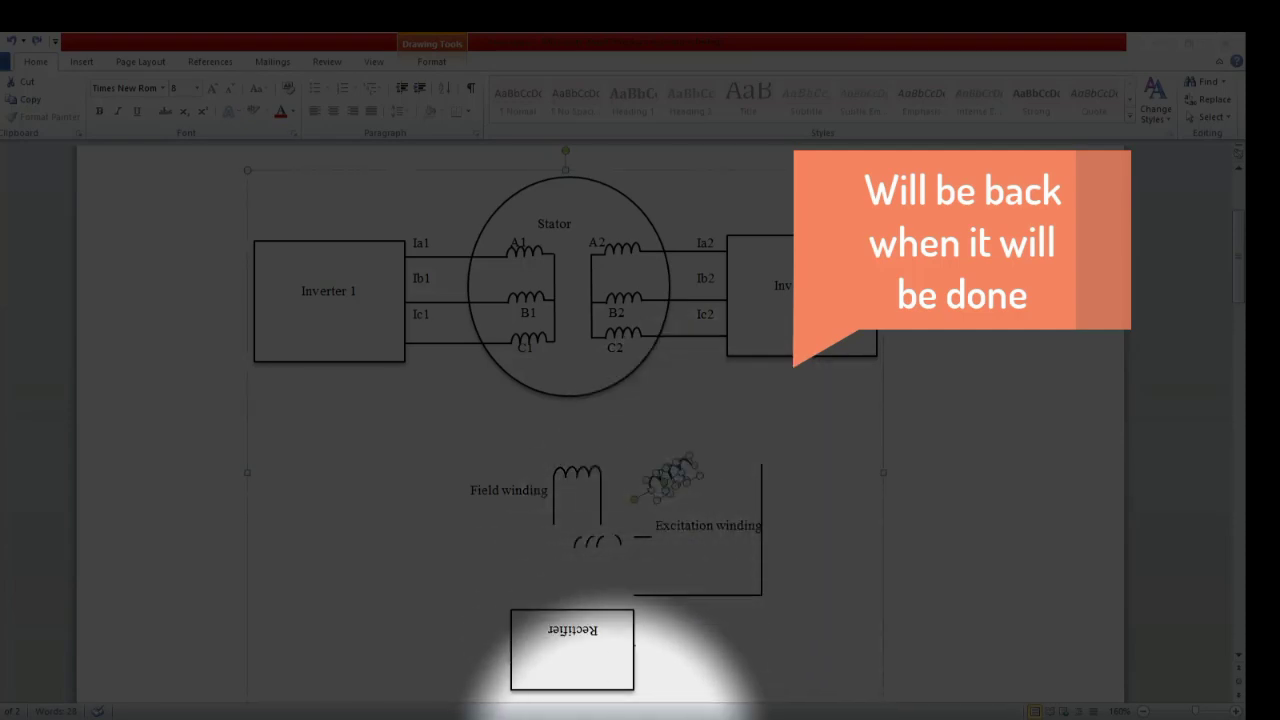
pyautogui.click(585, 712)
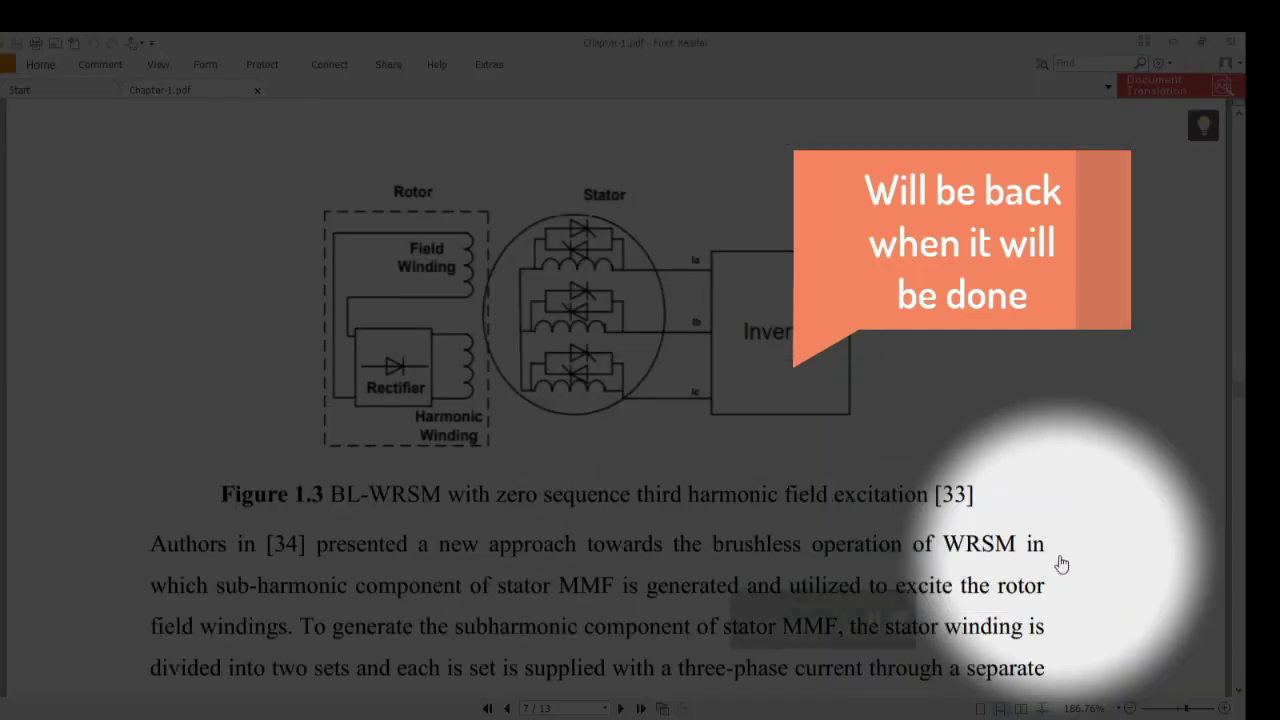
pyautogui.moveTo(532, 710)
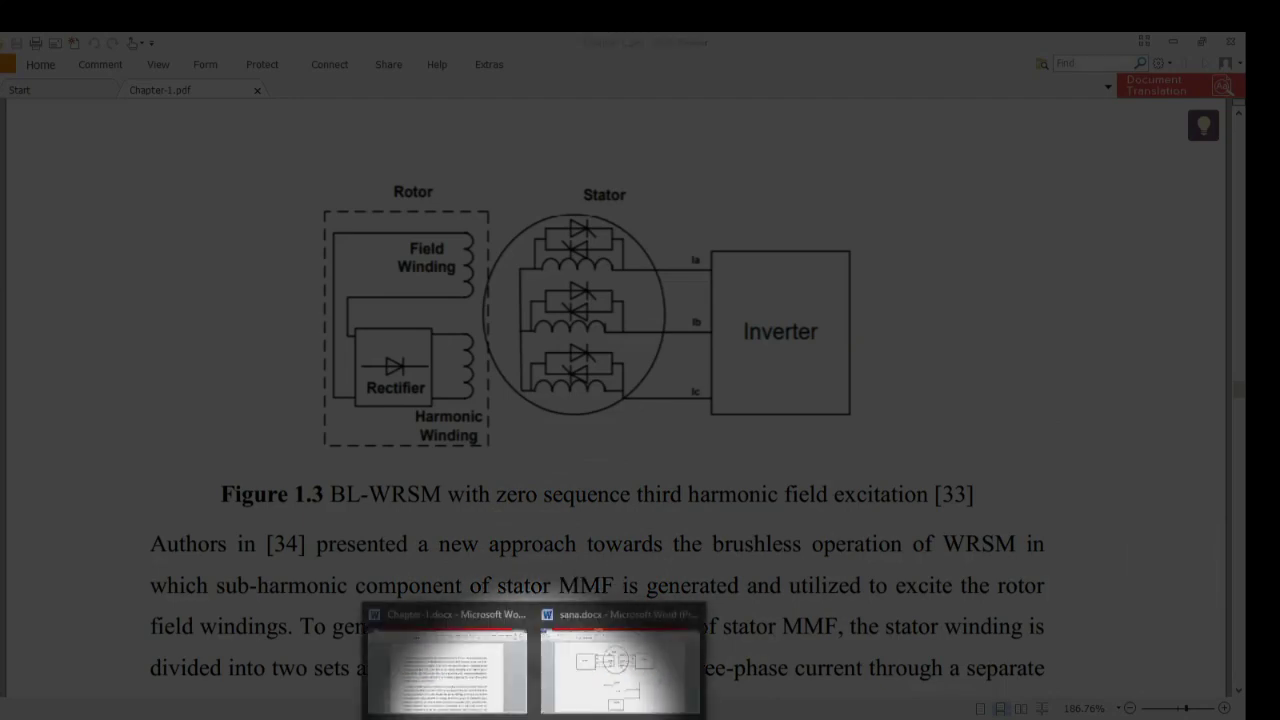
pyautogui.click(585, 697)
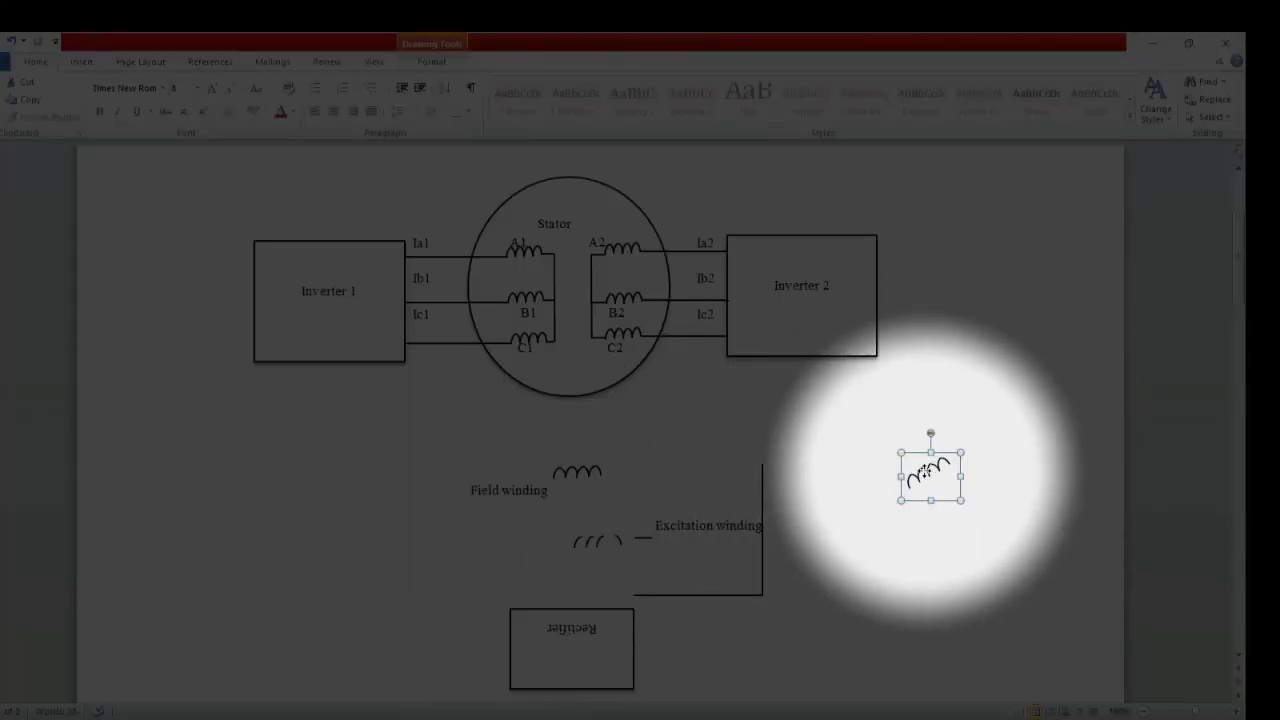
# Cut the small coil from beside Excitation winding and bring the reference figure page into view
pyautogui.moveTo(928, 470); pyautogui.dragTo(672, 480)
pyautogui.rightClick(672, 481)
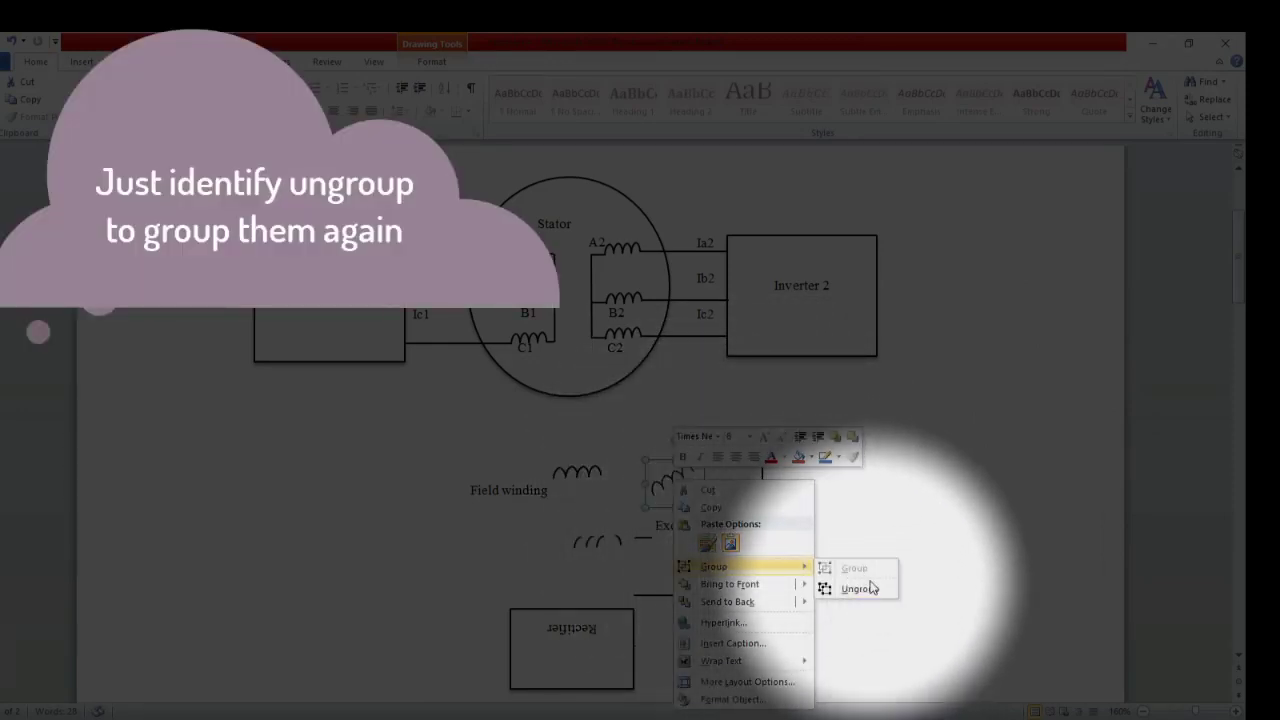
pyautogui.click(903, 525)
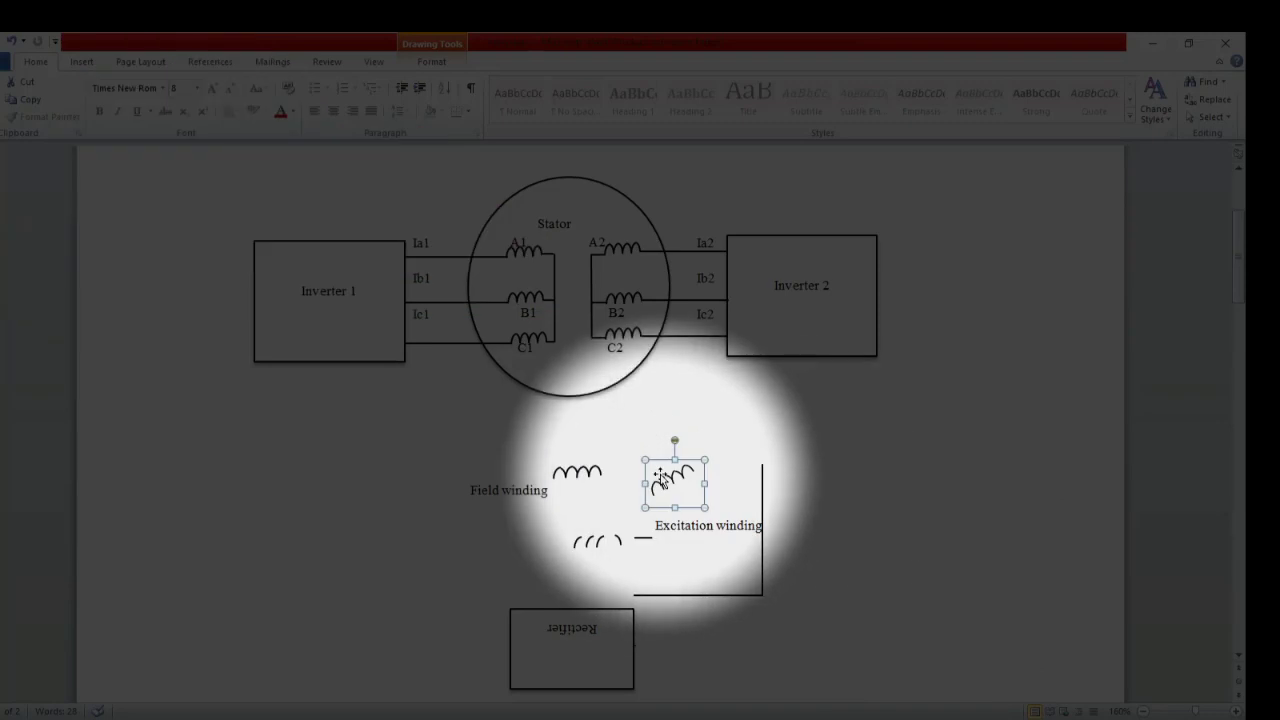
pyautogui.rightClick(660, 477)
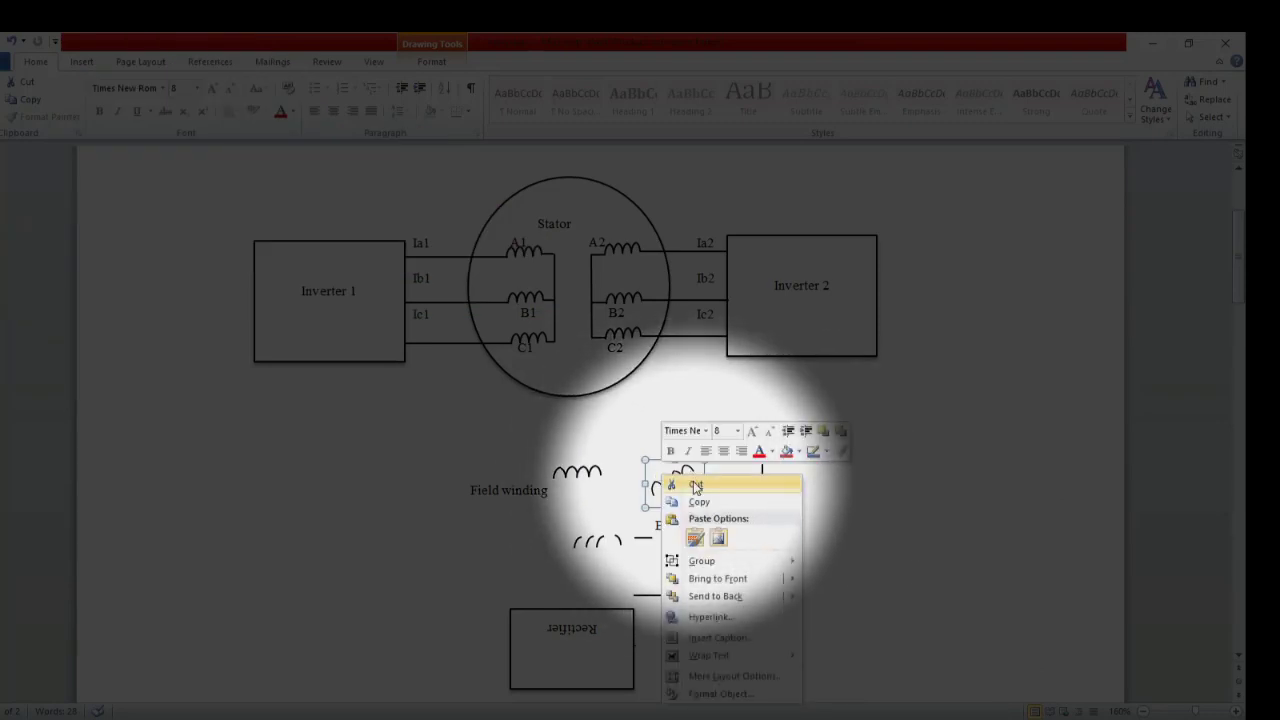
pyautogui.click(693, 481)
pyautogui.moveTo(1238, 250); pyautogui.dragTo(1238, 568)
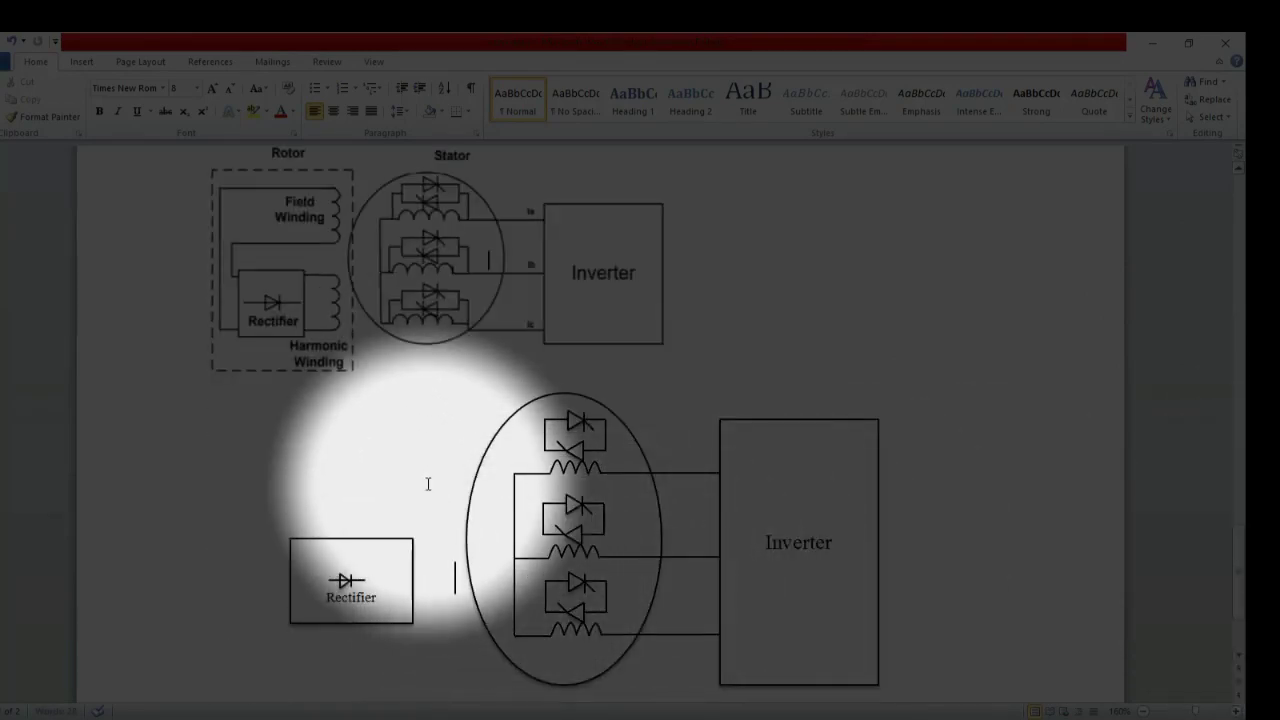
# Paste the coil symbol and drag it above the lower Rectifier box, left of the stator
pyautogui.hotkey('ctrl', 'v')
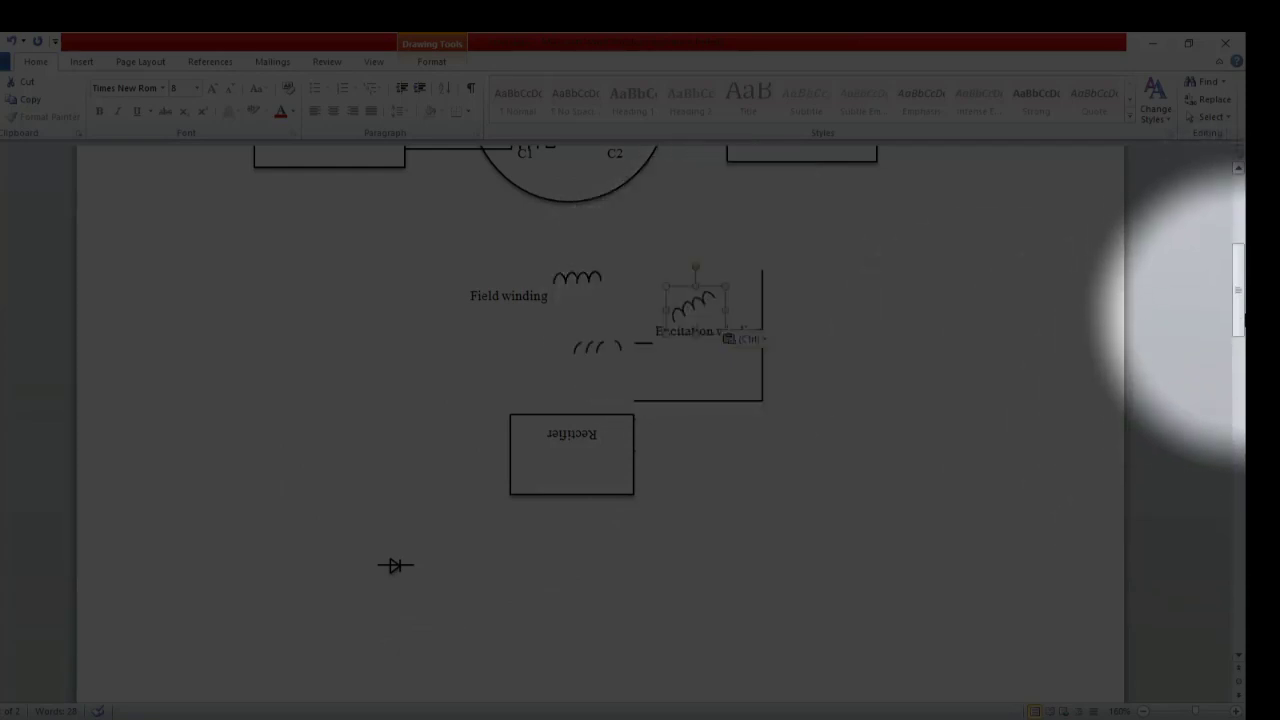
pyautogui.moveTo(1237, 295); pyautogui.dragTo(1237, 600)
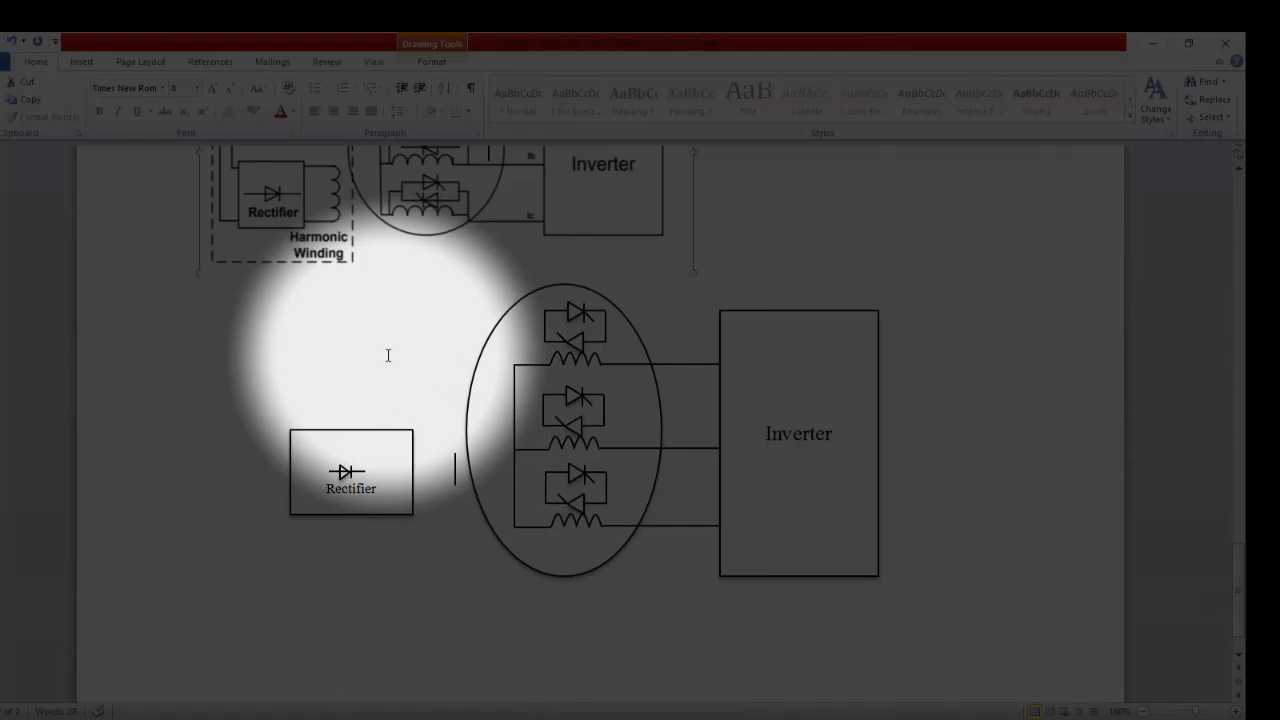
pyautogui.rightClick(386, 355)
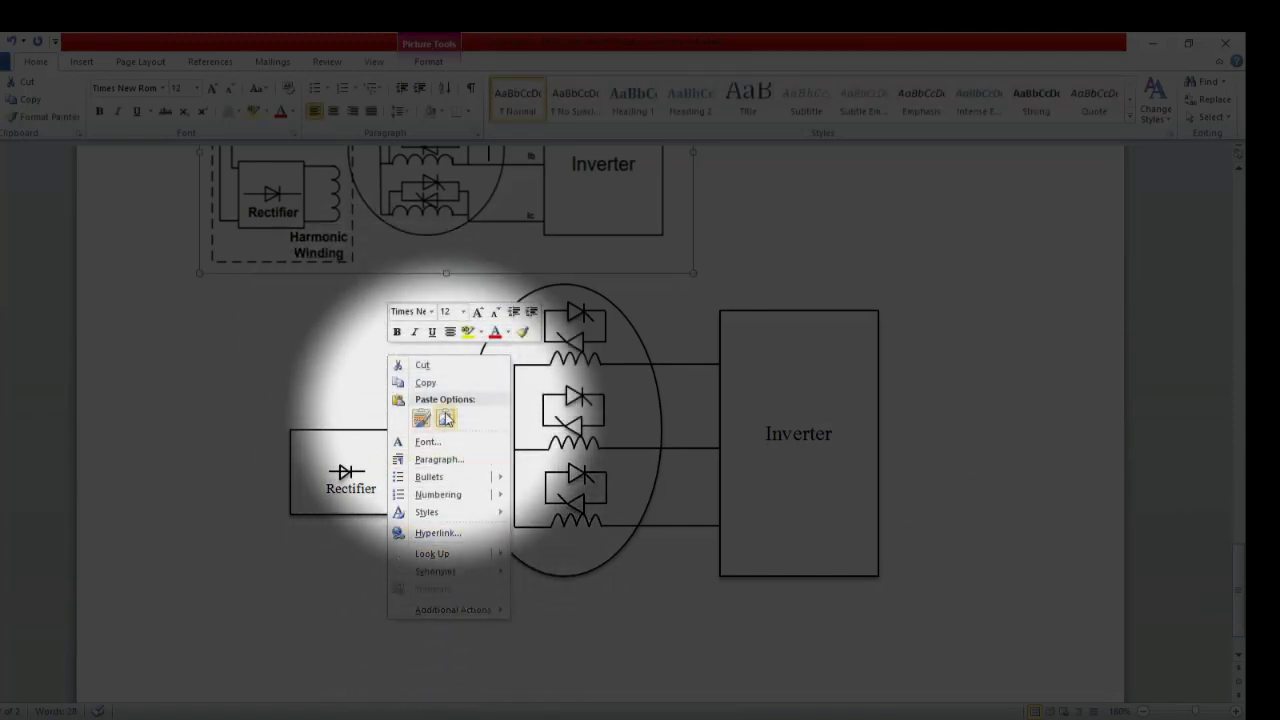
pyautogui.click(347, 367)
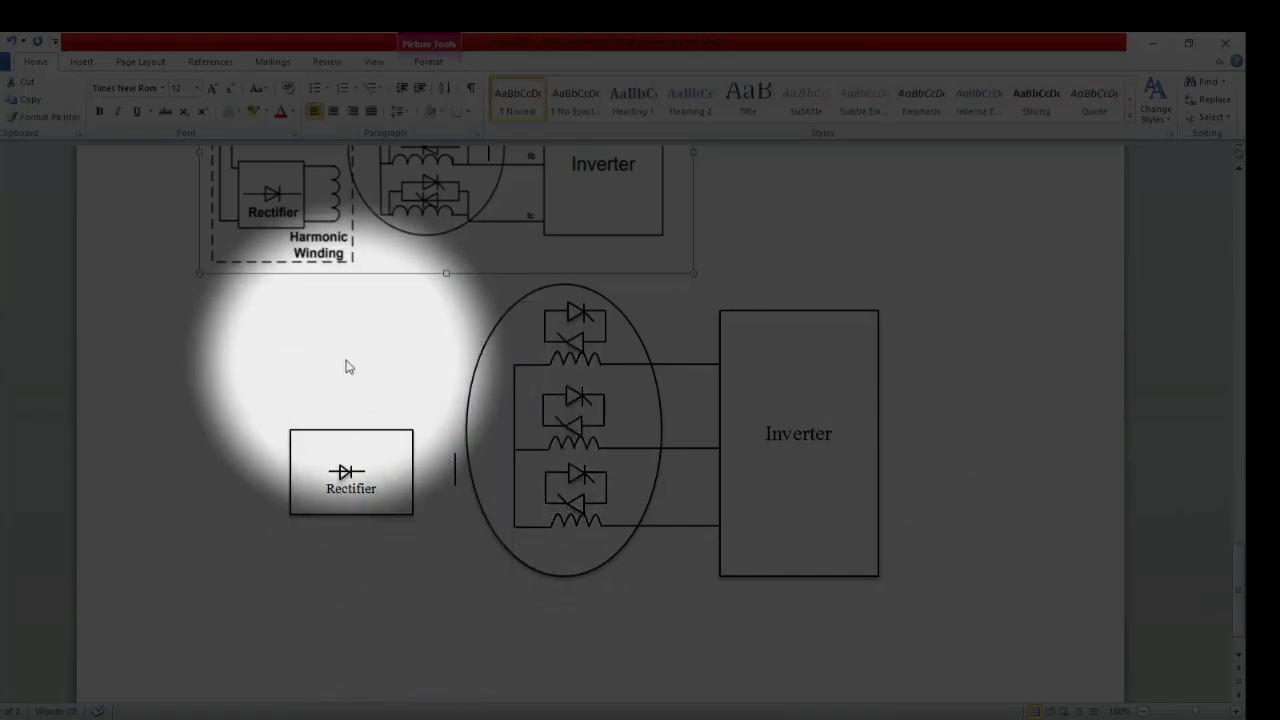
pyautogui.hotkey('ctrl', 'v')
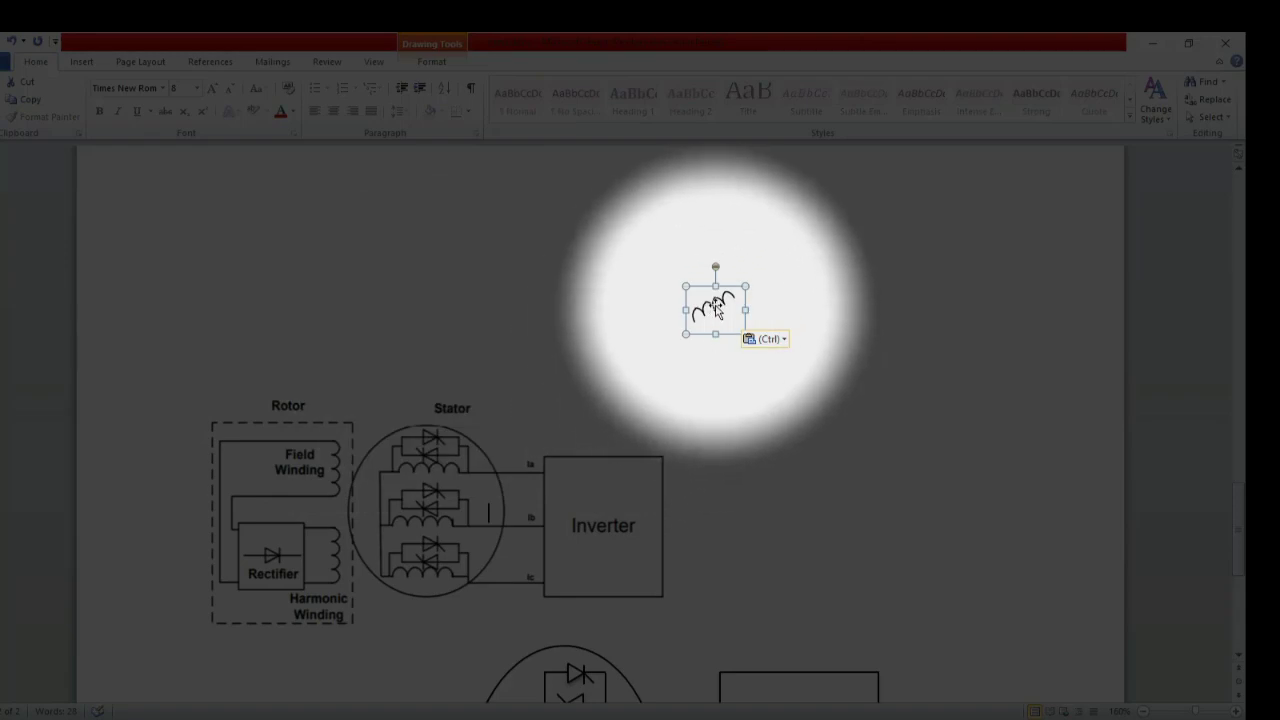
pyautogui.moveTo(715, 310); pyautogui.dragTo(729, 660)
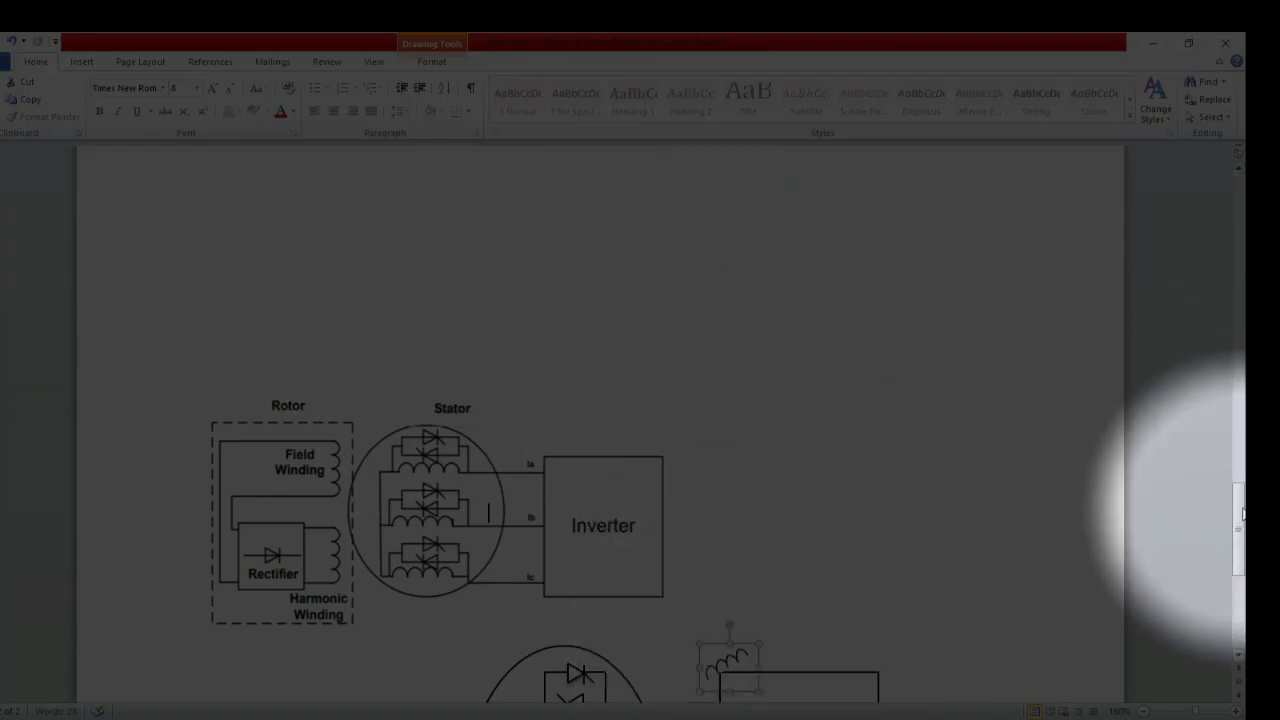
pyautogui.moveTo(1242, 513); pyautogui.dragTo(1241, 555)
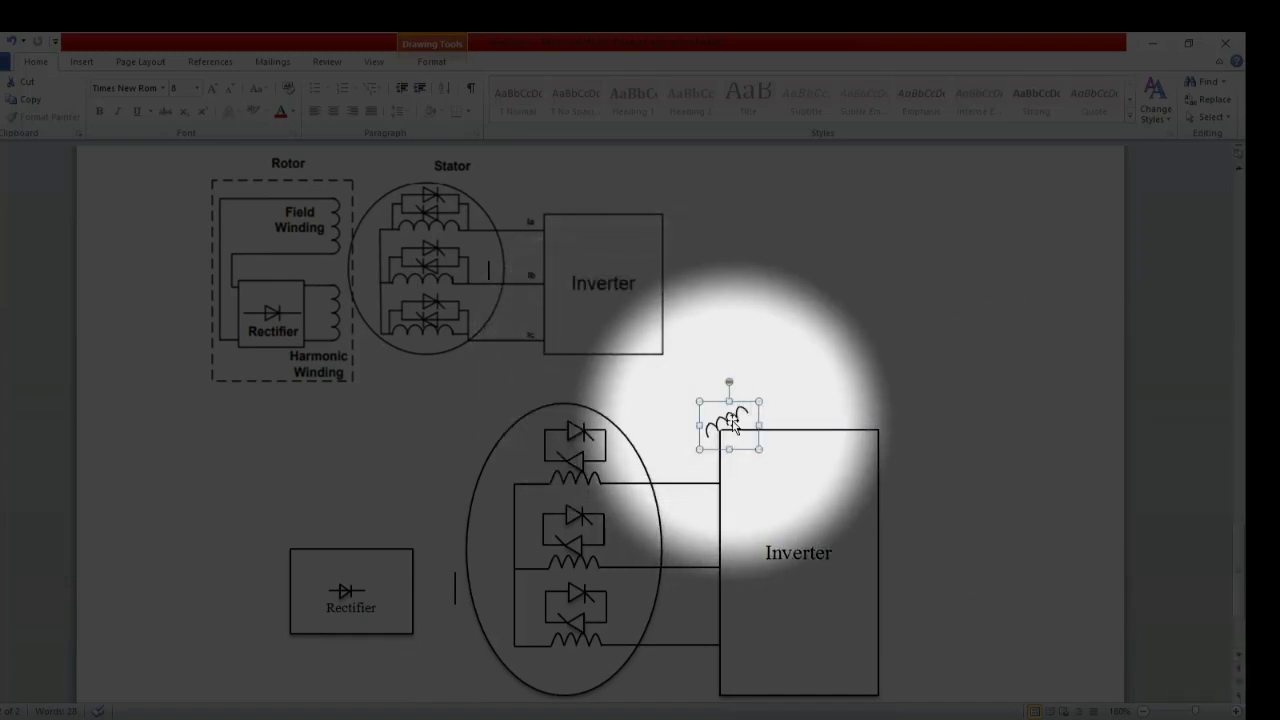
pyautogui.moveTo(733, 424); pyautogui.dragTo(392, 446)
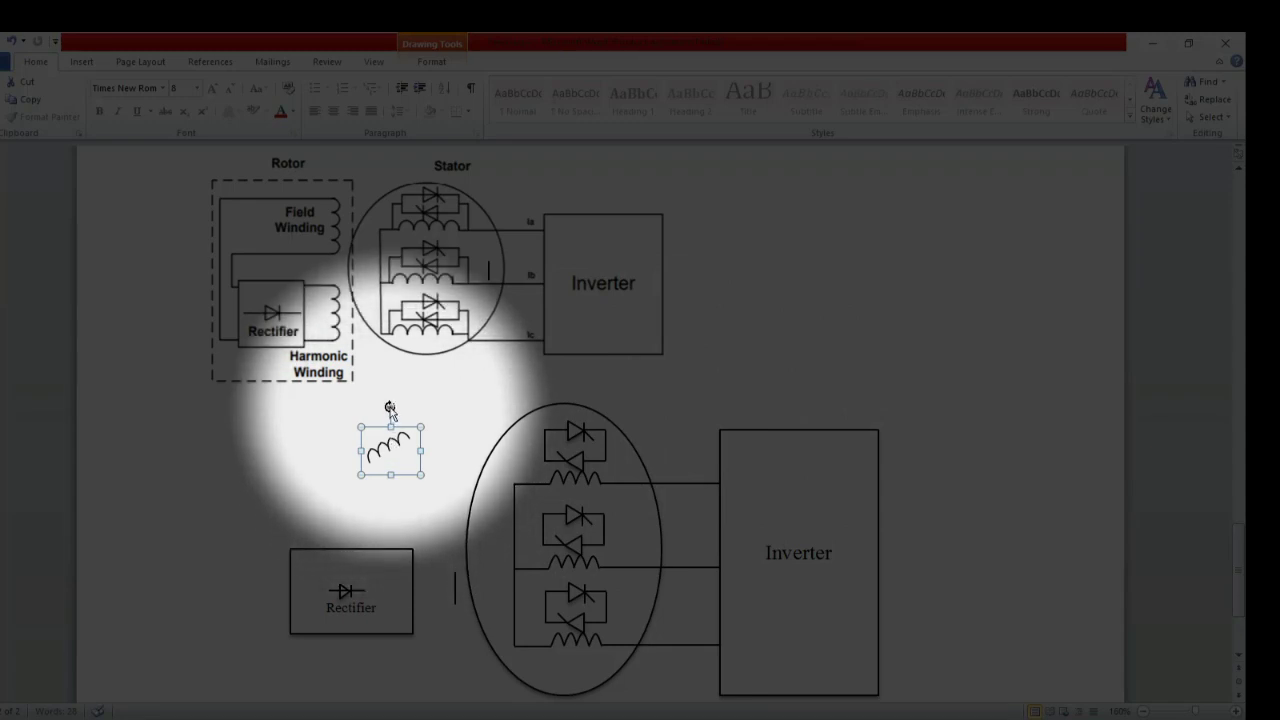
pyautogui.moveTo(390, 408); pyautogui.dragTo(415, 421)
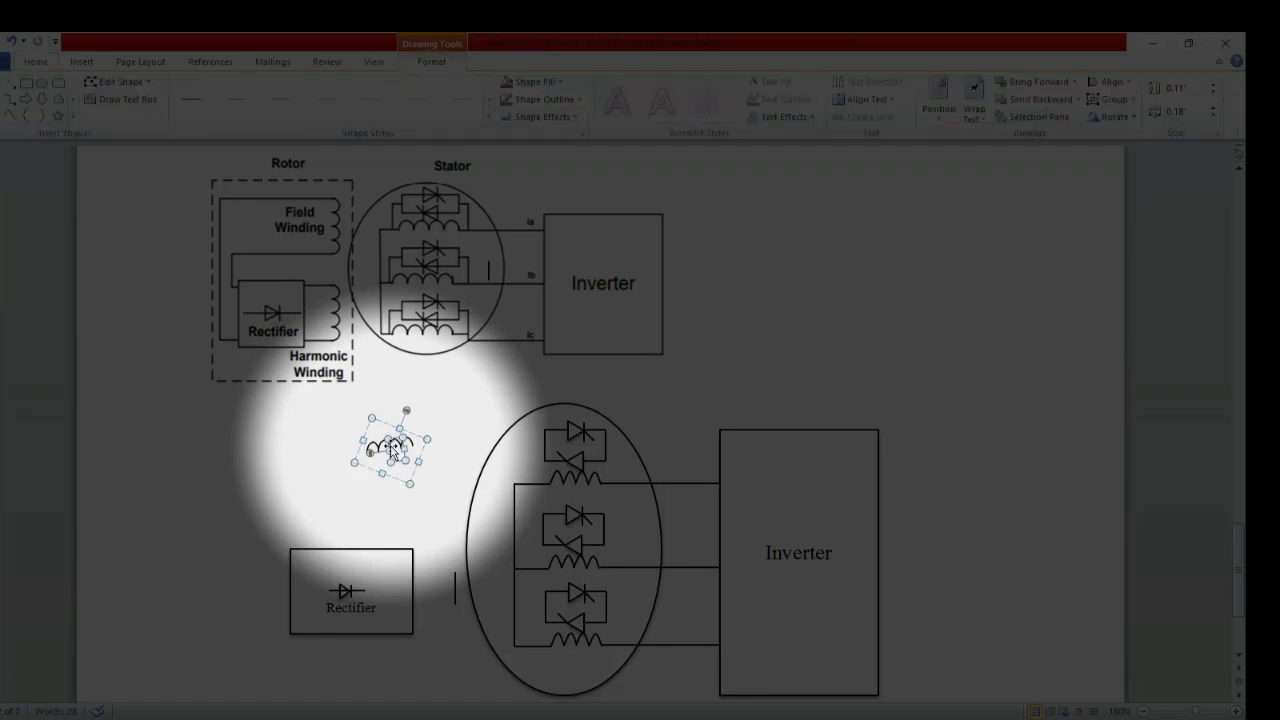
# Undo the coil's tilt and rotate it right 90° so it stands upright
pyautogui.hotkey('ctrl', 'z')
pyautogui.hotkey('ctrl', 'z')
pyautogui.click(385, 450)
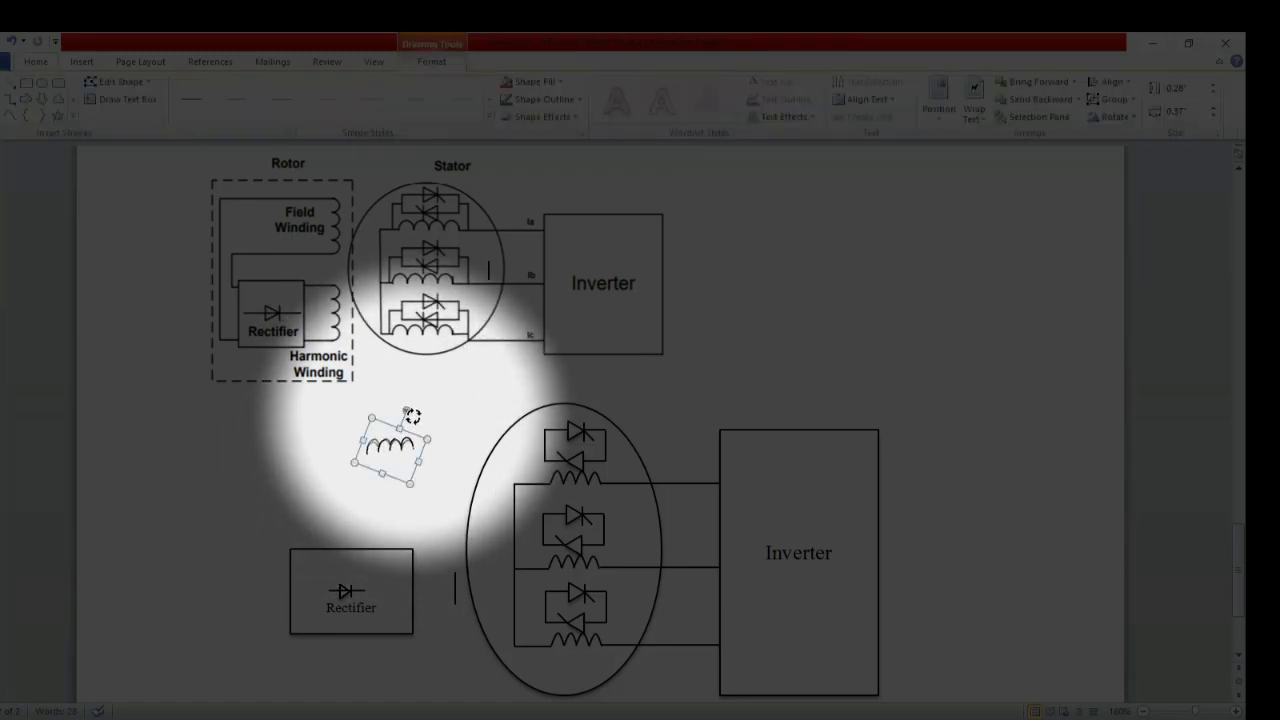
pyautogui.moveTo(414, 419); pyautogui.dragTo(443, 414)
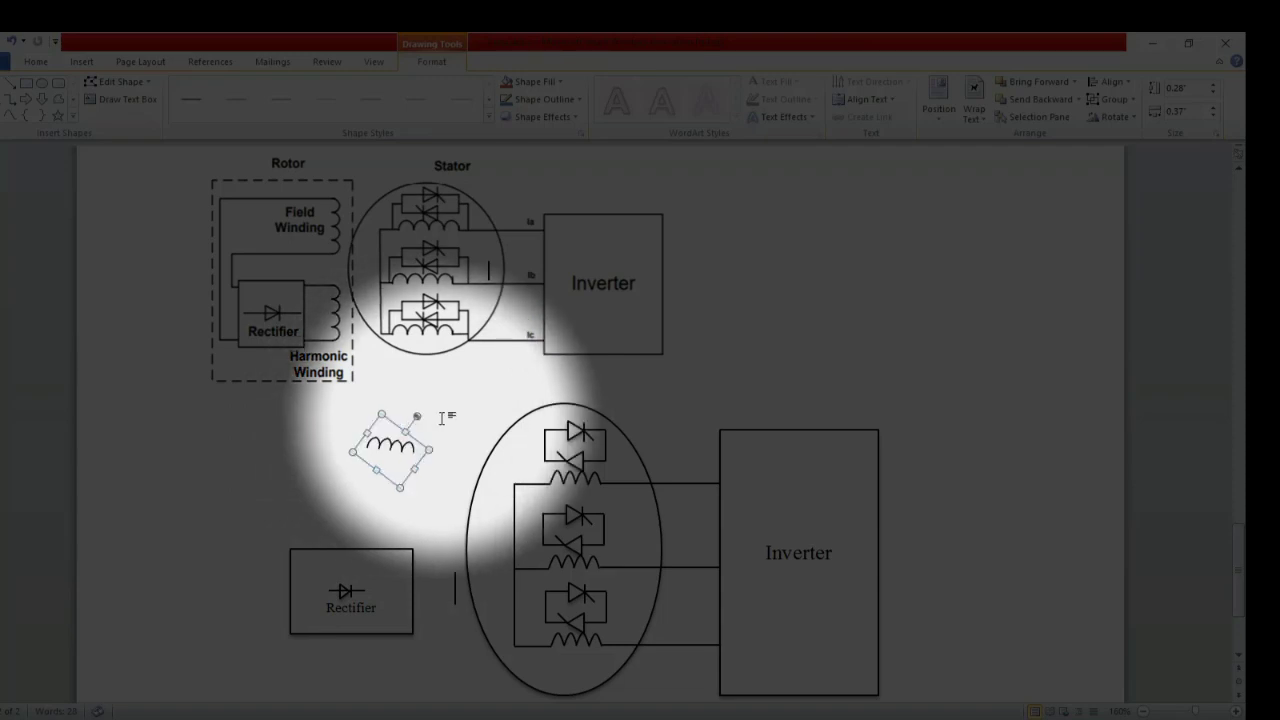
pyautogui.hotkey('ctrl', 'z')
pyautogui.click(397, 447)
pyautogui.doubleClick(397, 447)
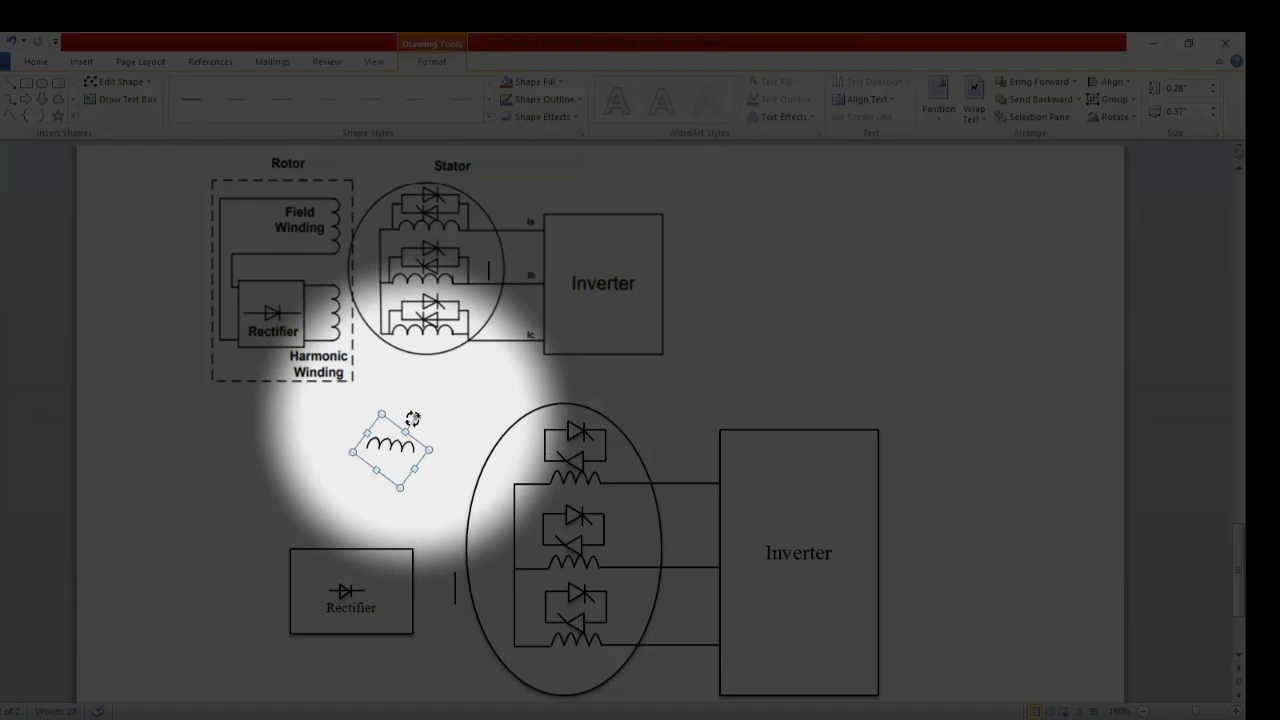
pyautogui.click(437, 420)
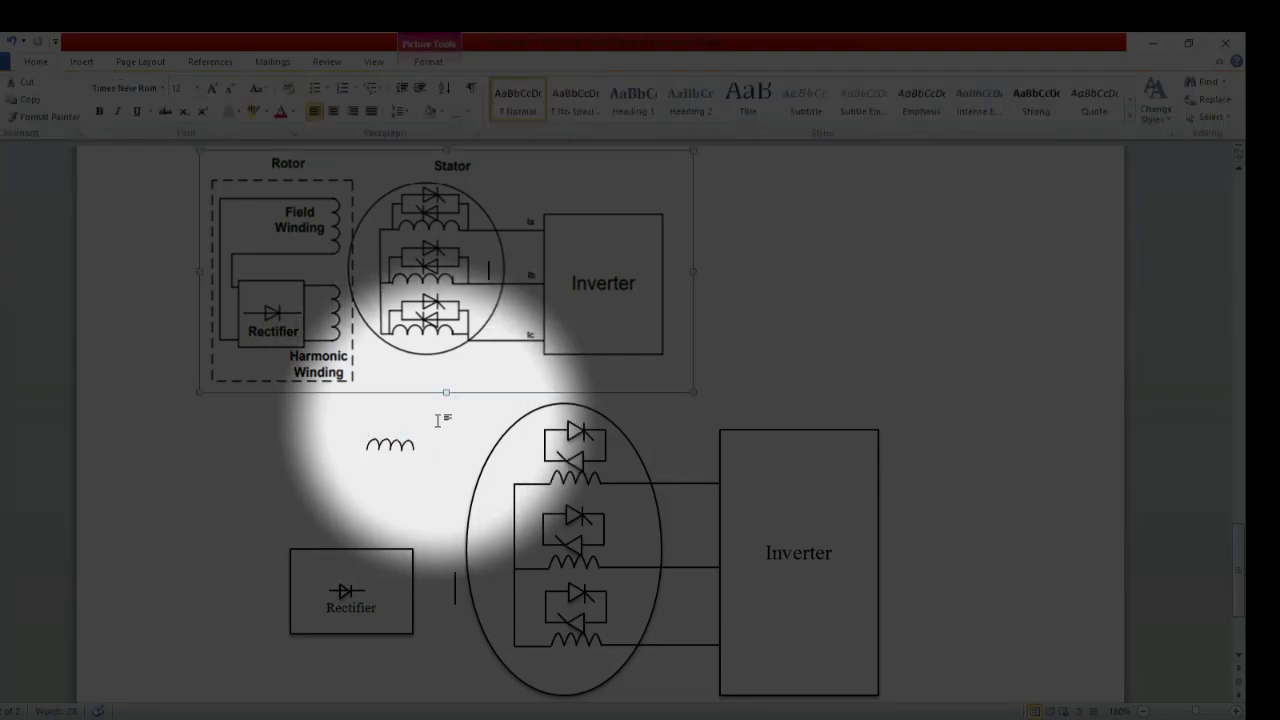
pyautogui.click(405, 432)
pyautogui.click(405, 432)
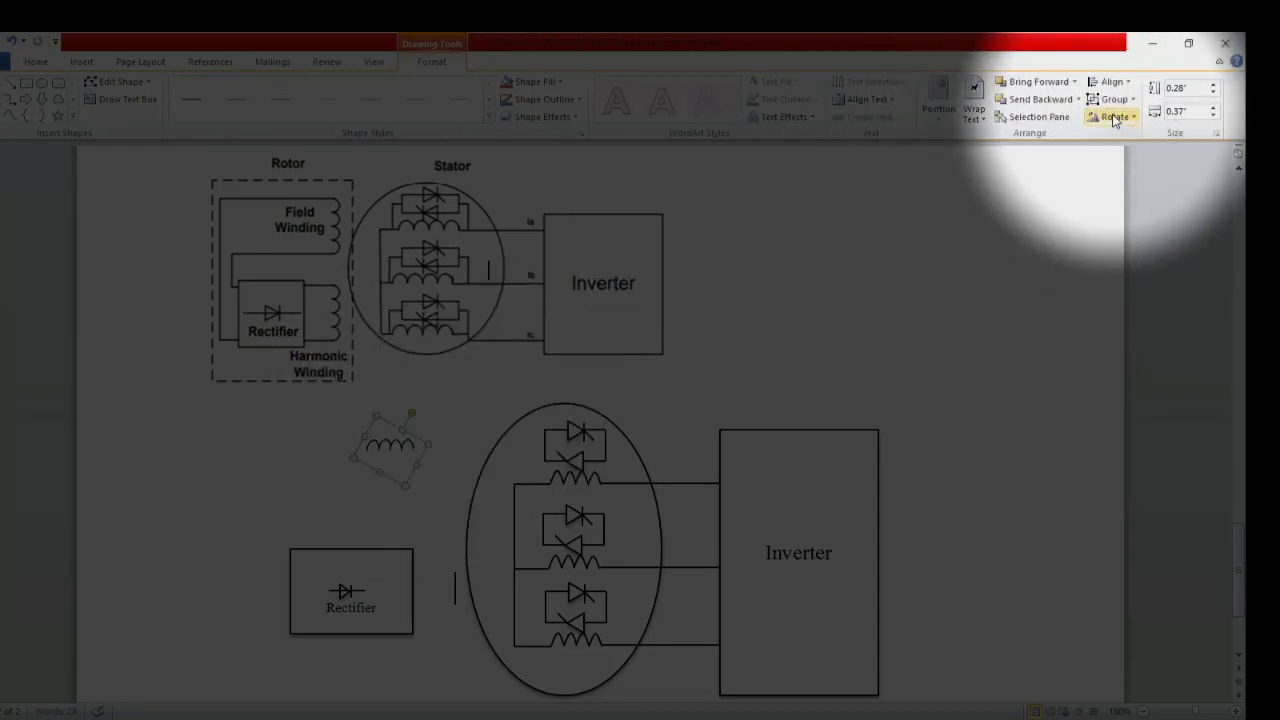
pyautogui.click(1114, 117)
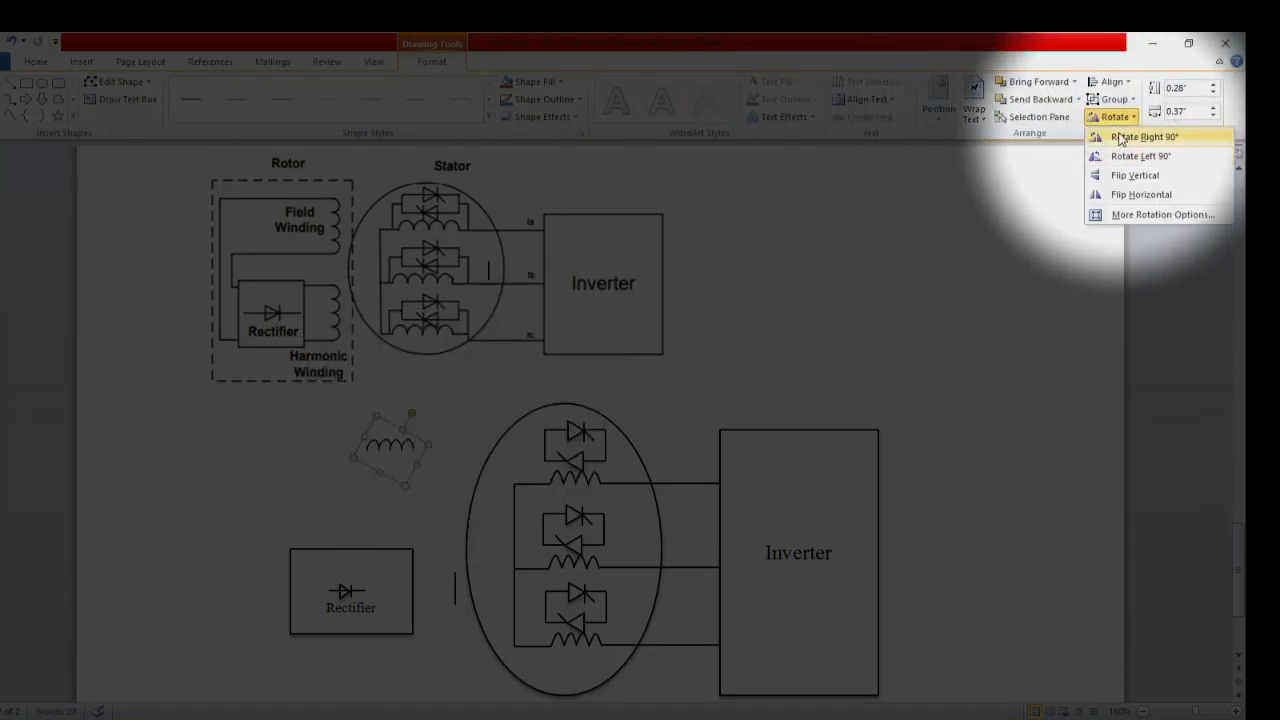
pyautogui.click(1120, 138)
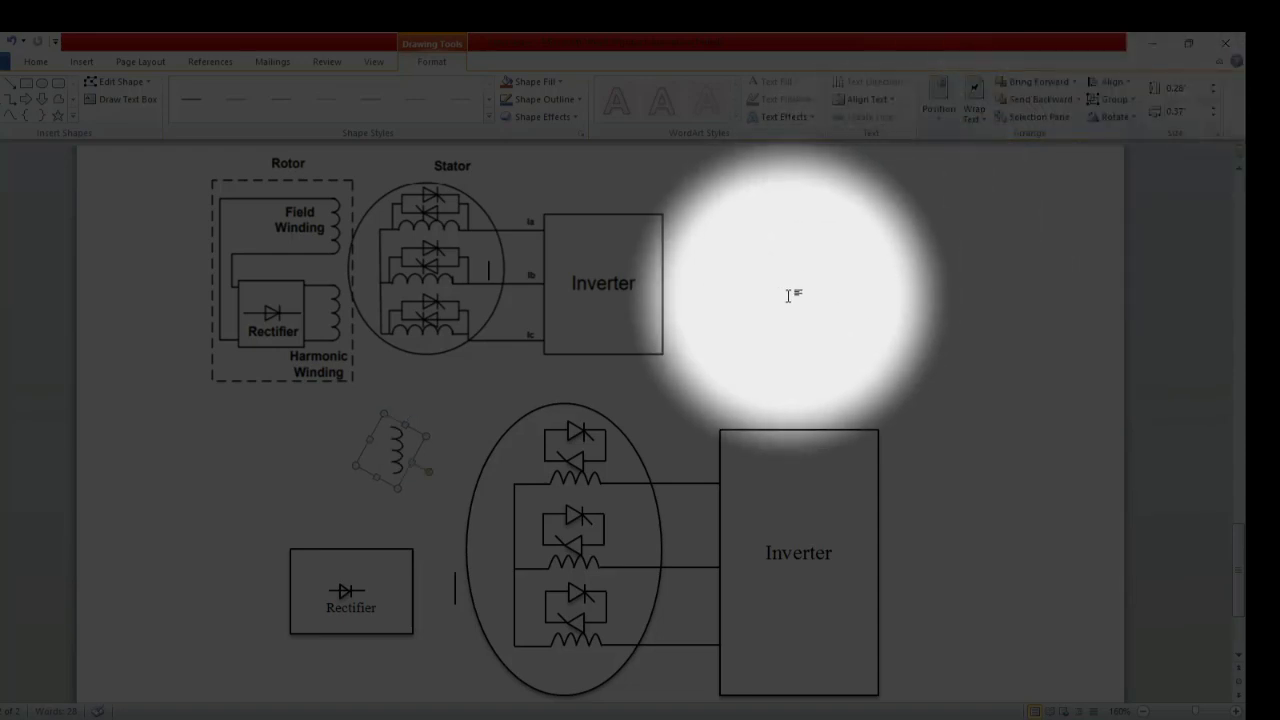
pyautogui.click(788, 297)
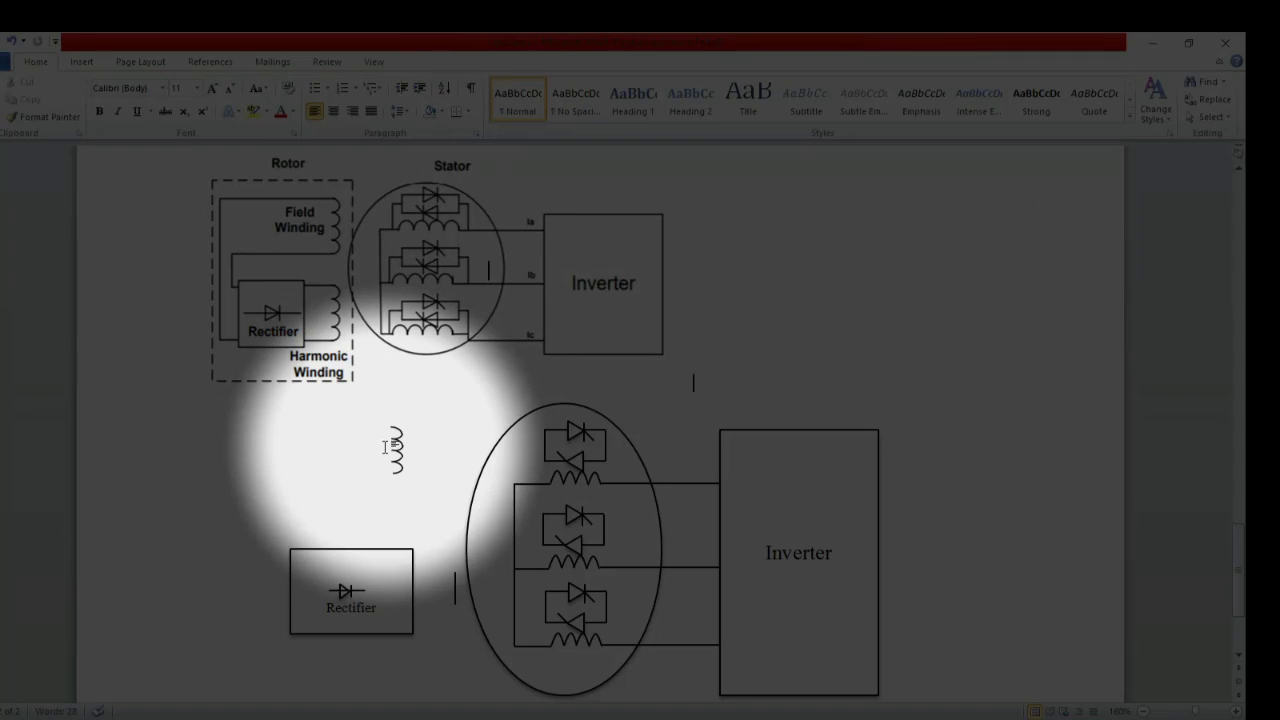
# Move the Rectifier box further left and undo a stray coil paste
pyautogui.click(336, 550)
pyautogui.moveTo(336, 550); pyautogui.dragTo(267, 550)
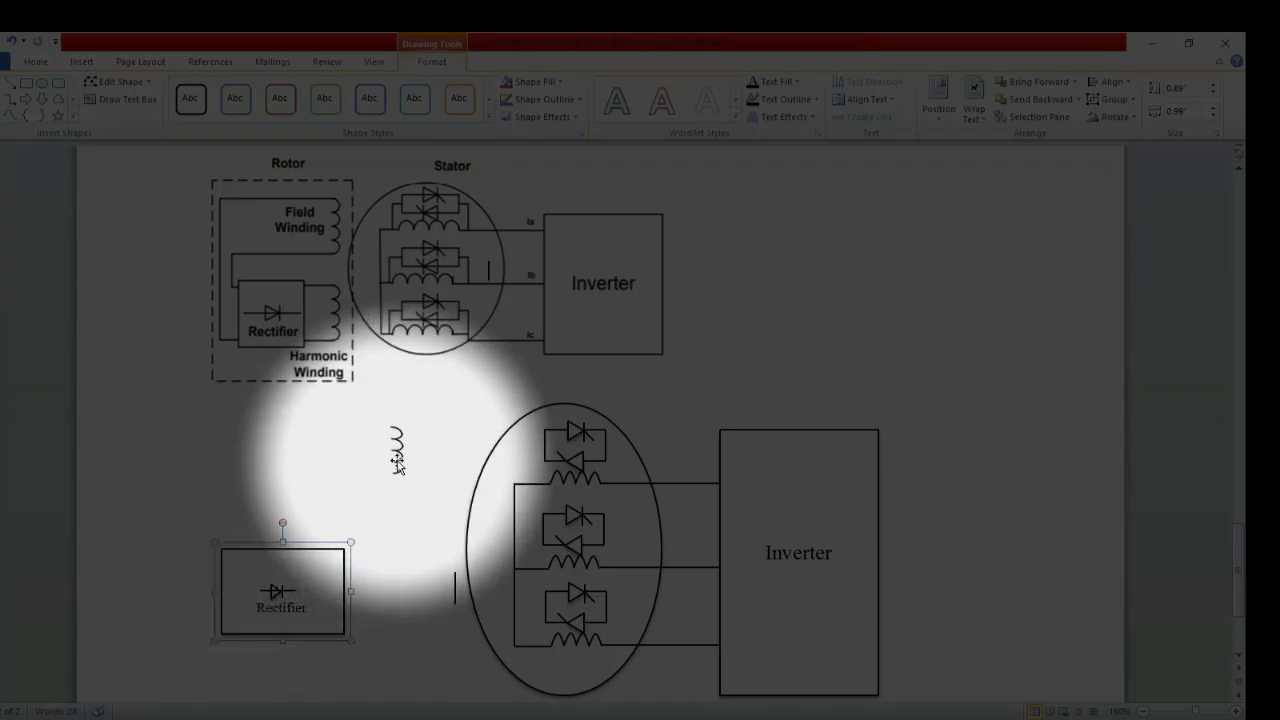
pyautogui.click(384, 614)
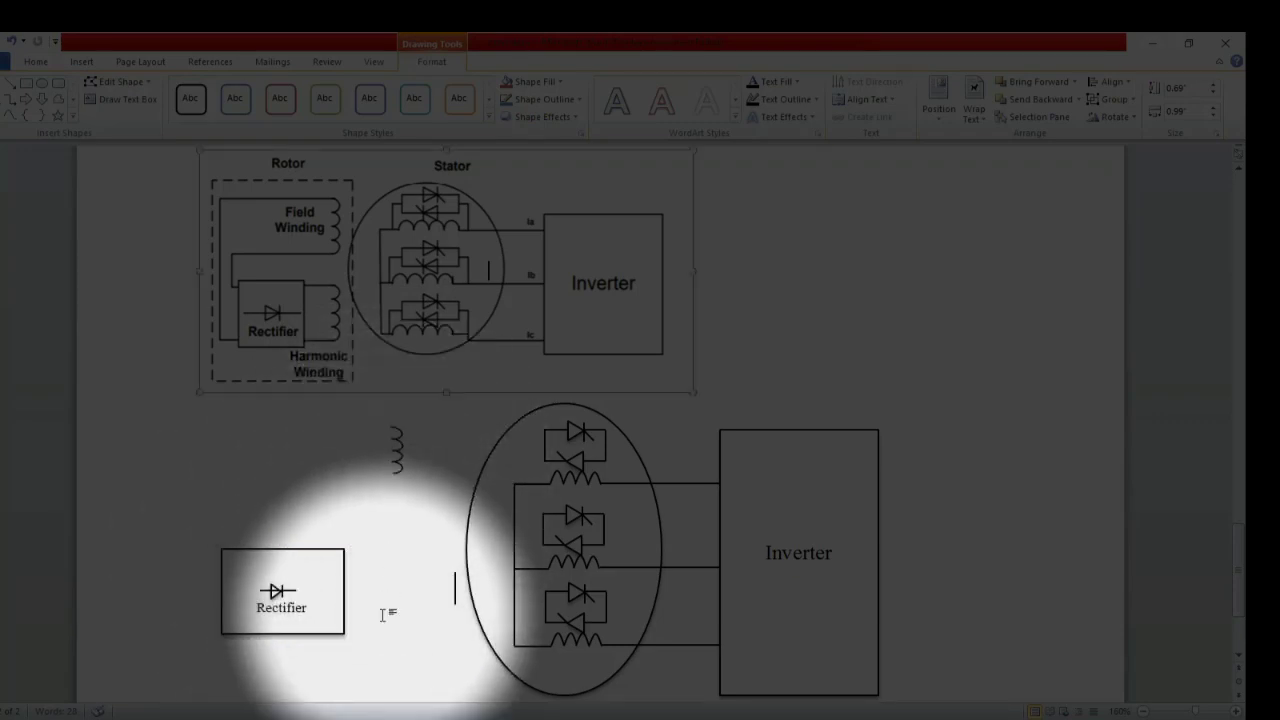
pyautogui.hotkey('ctrl', 'v')
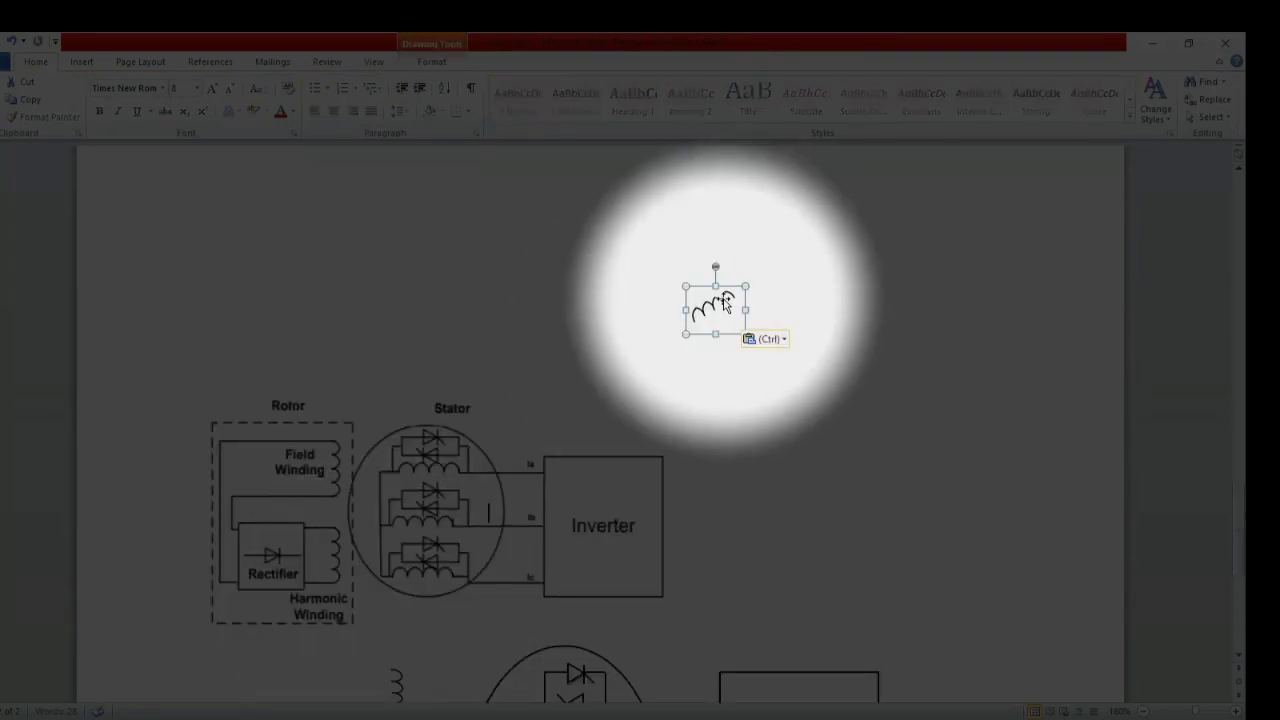
pyautogui.hotkey('ctrl', 'z')
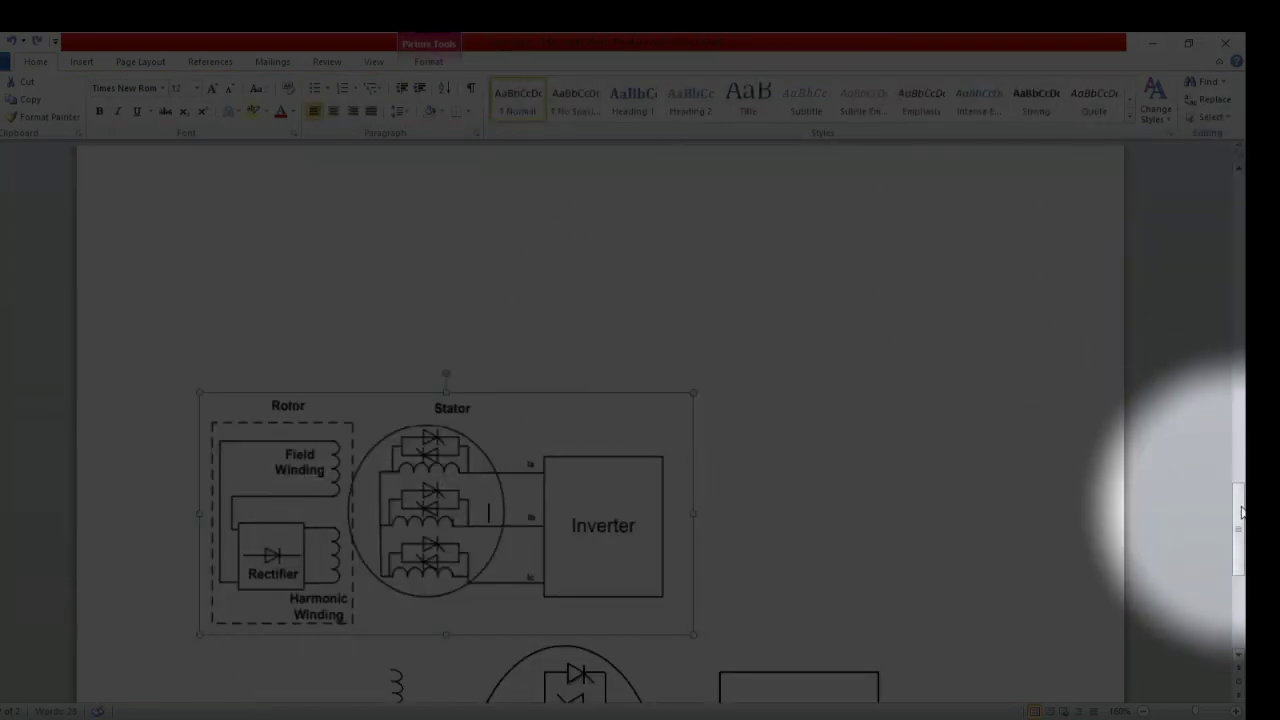
# Duplicate the upright coil and place the copy right of the Rectifier box
pyautogui.moveTo(1240, 545); pyautogui.dragTo(1240, 560)
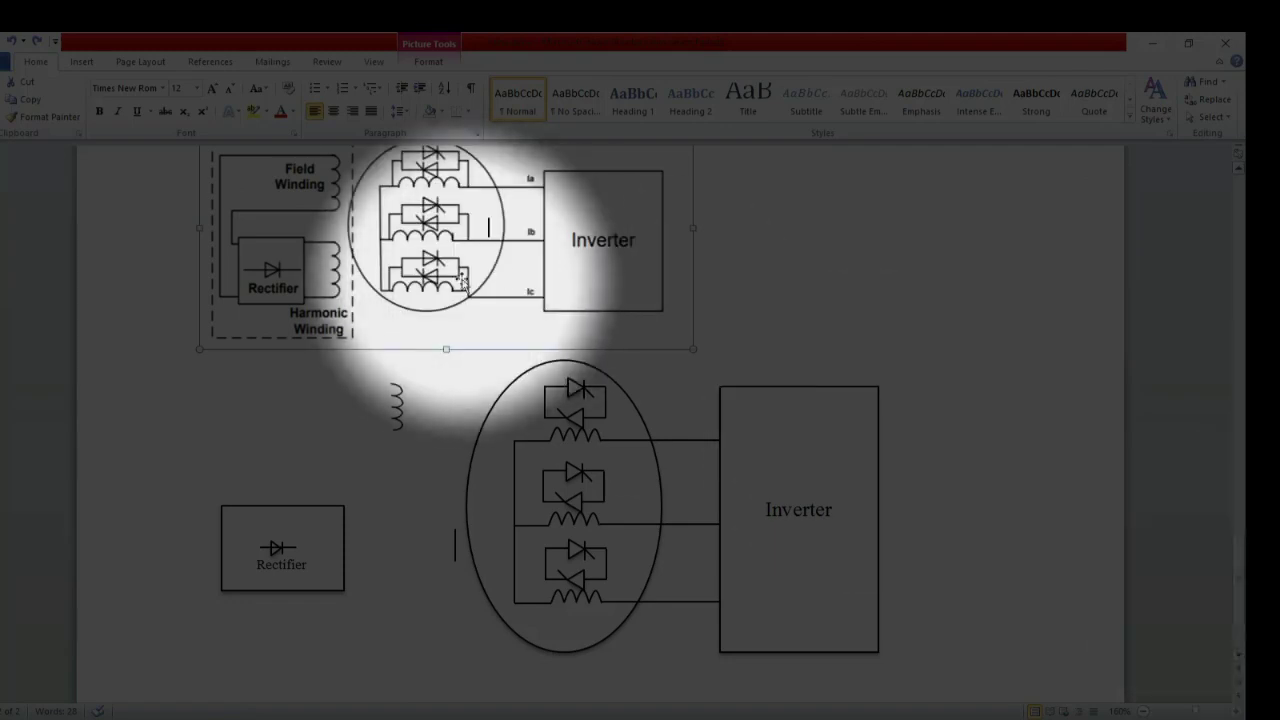
pyautogui.click(395, 405)
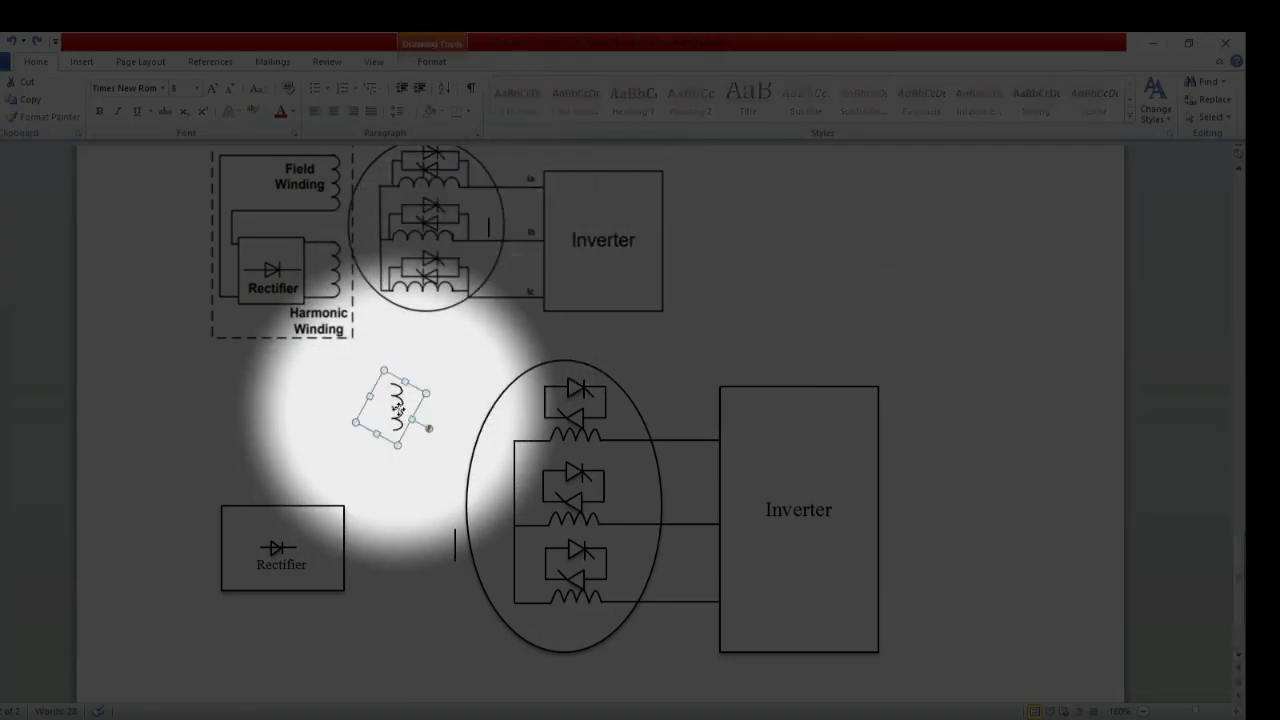
pyautogui.rightClick(397, 408)
pyautogui.click(393, 543)
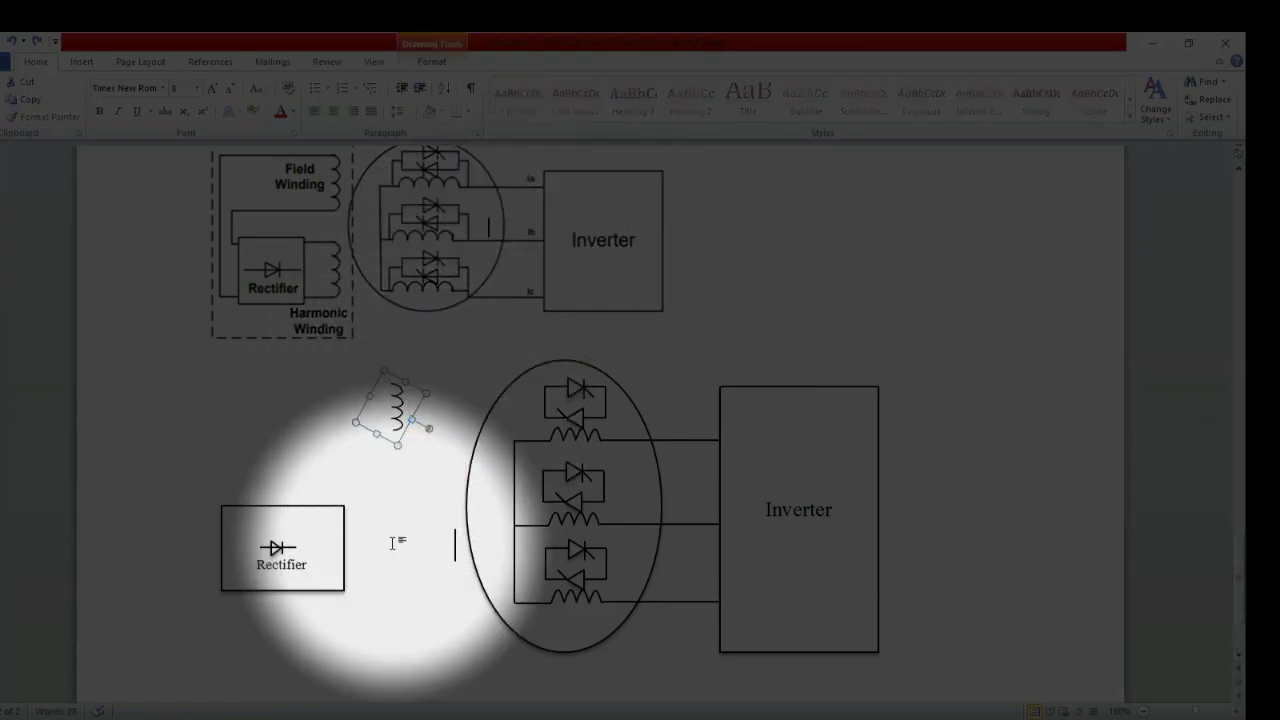
pyautogui.hotkey('ctrl', 'v')
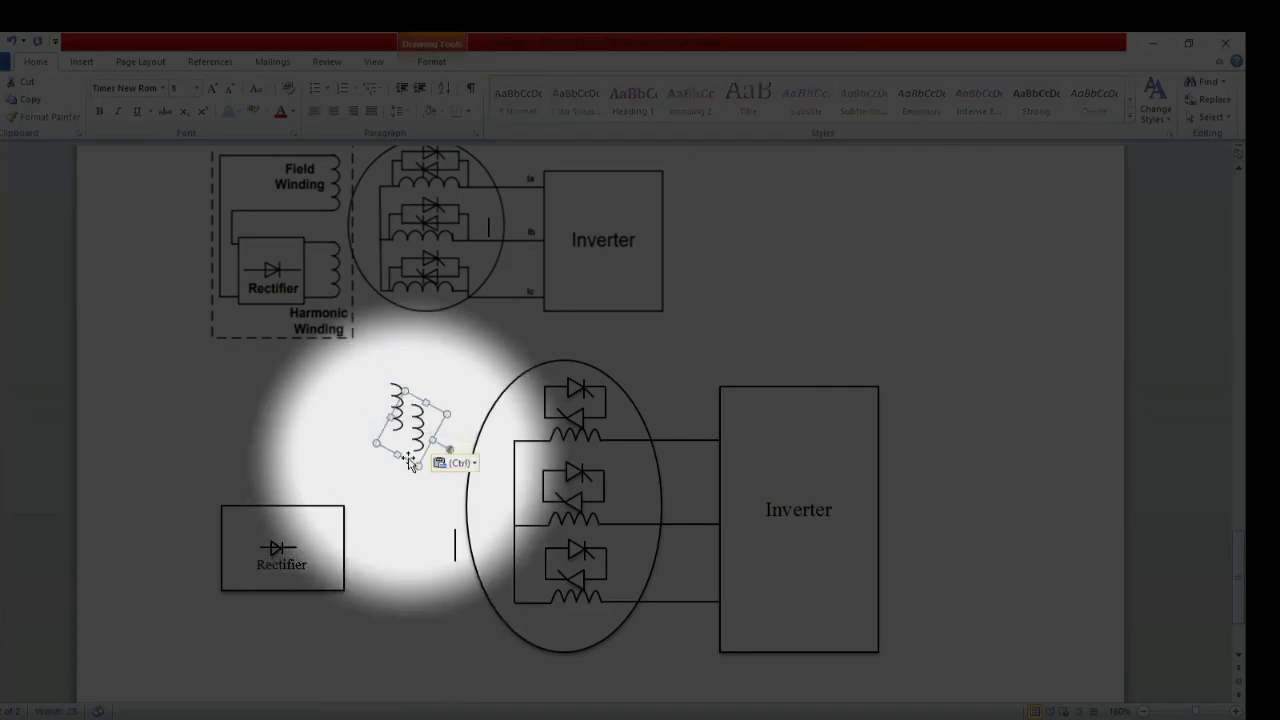
pyautogui.moveTo(420, 437); pyautogui.dragTo(399, 555)
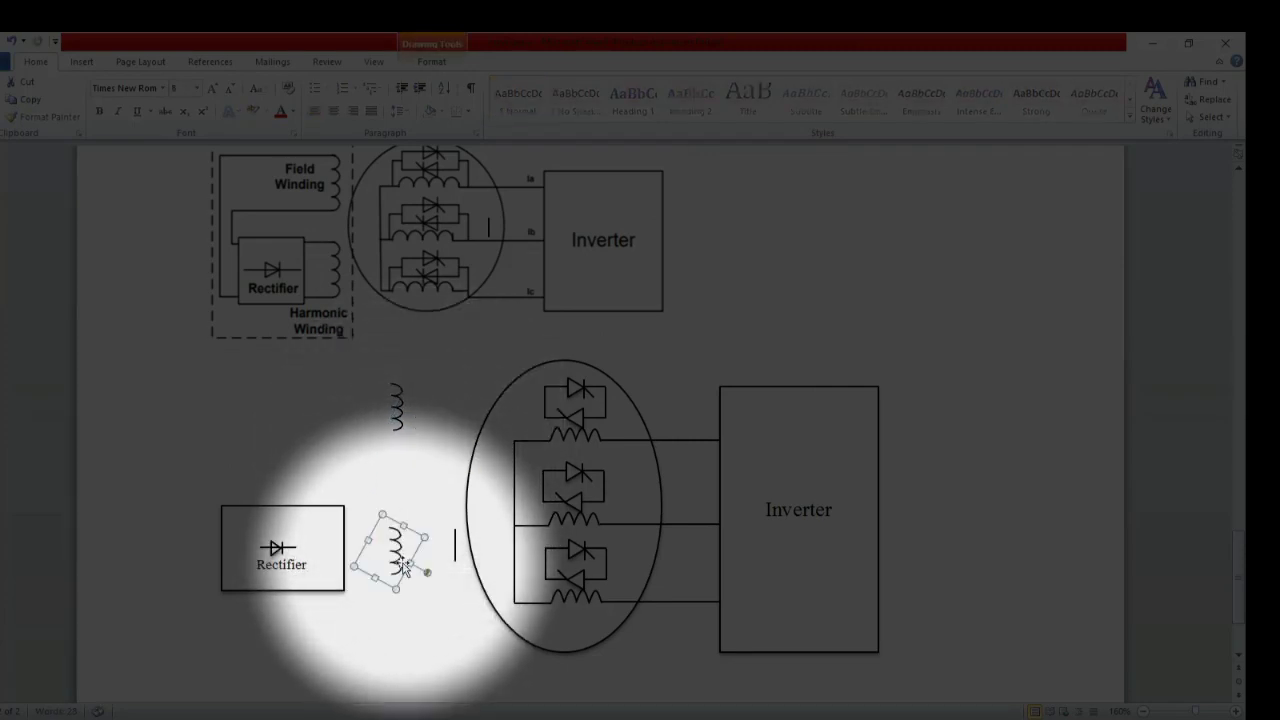
pyautogui.click(432, 614)
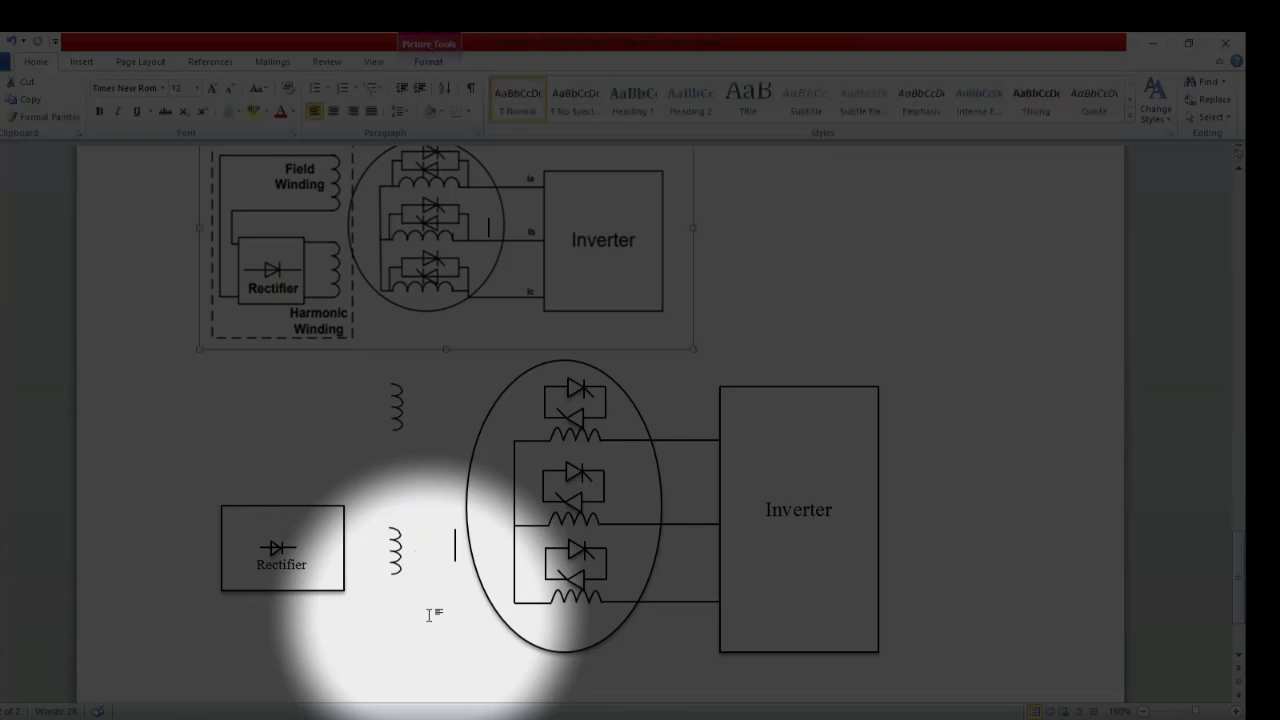
pyautogui.click(937, 206)
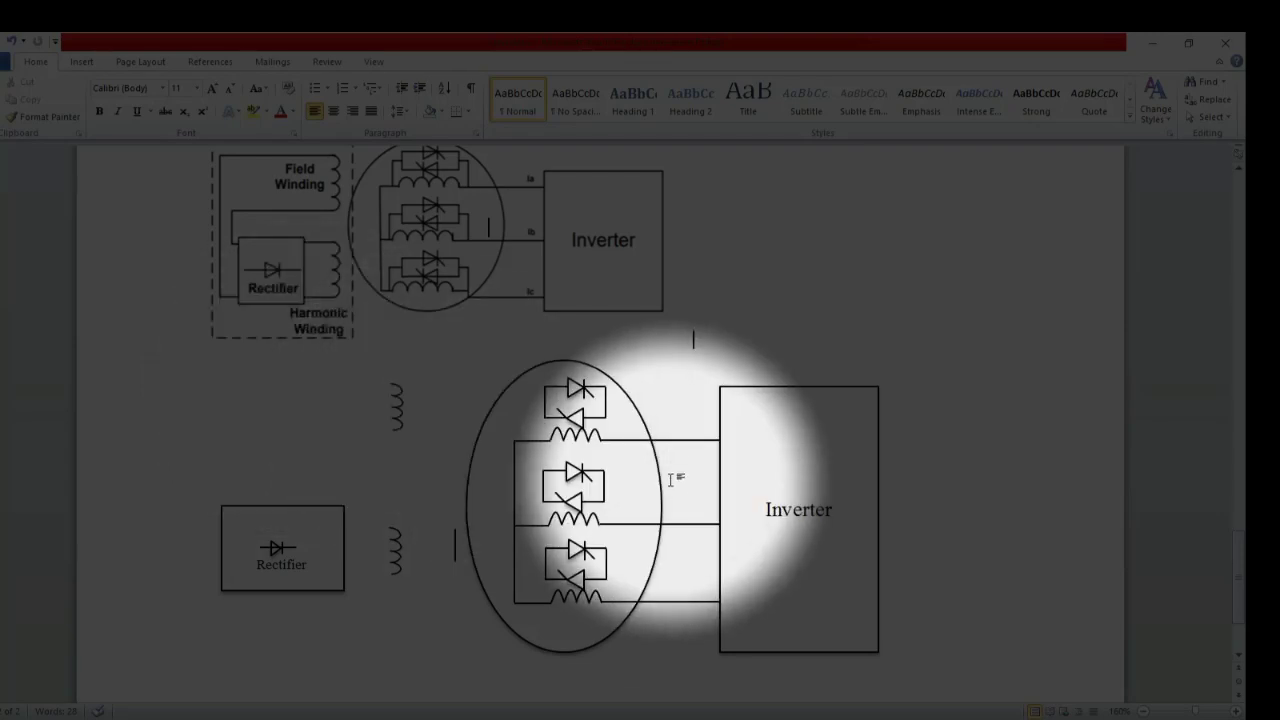
# Draw a straight line leftward from the upper coil in the lower diagram
pyautogui.click(668, 438)
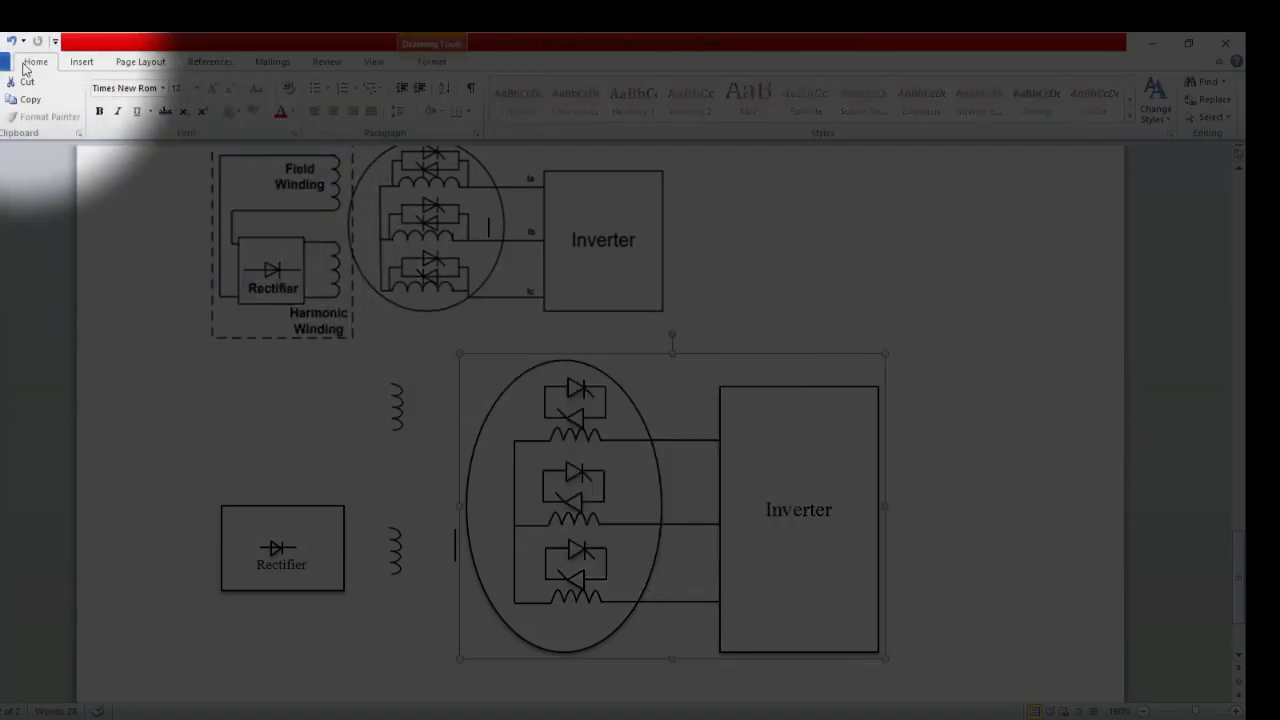
pyautogui.click(81, 61)
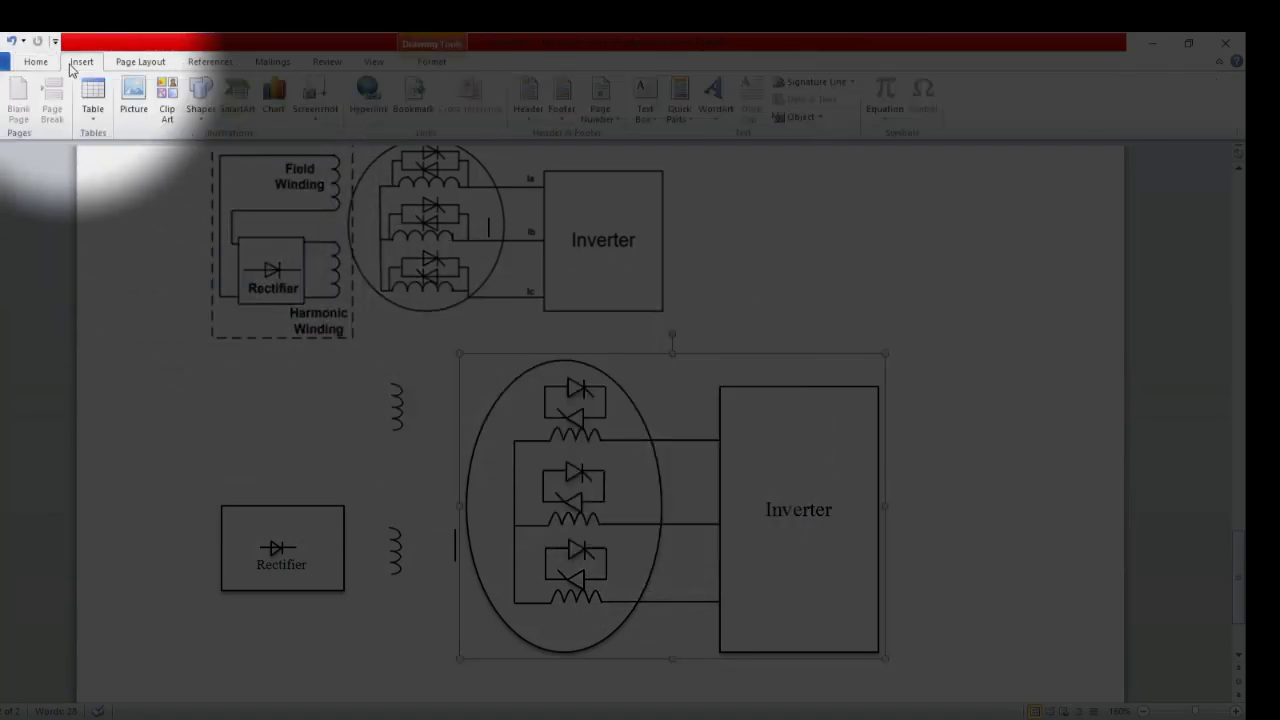
pyautogui.click(200, 100)
pyautogui.click(210, 155)
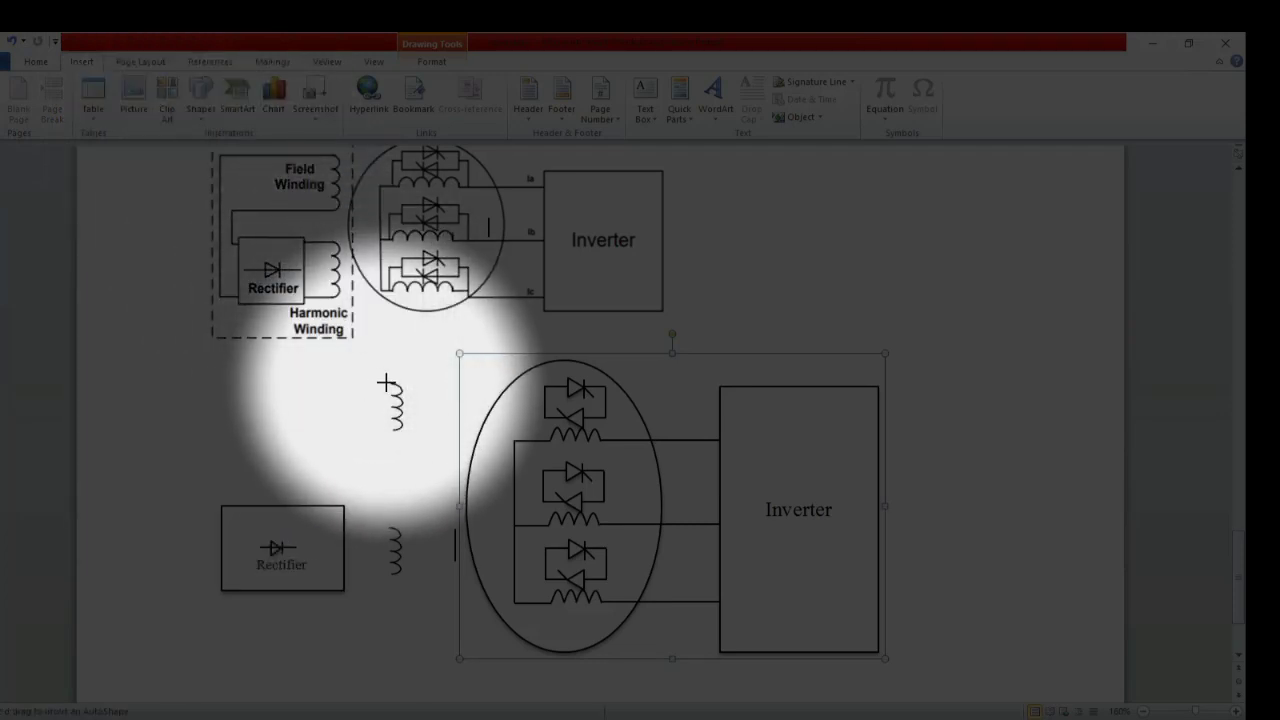
pyautogui.moveTo(387, 383); pyautogui.dragTo(203, 385)
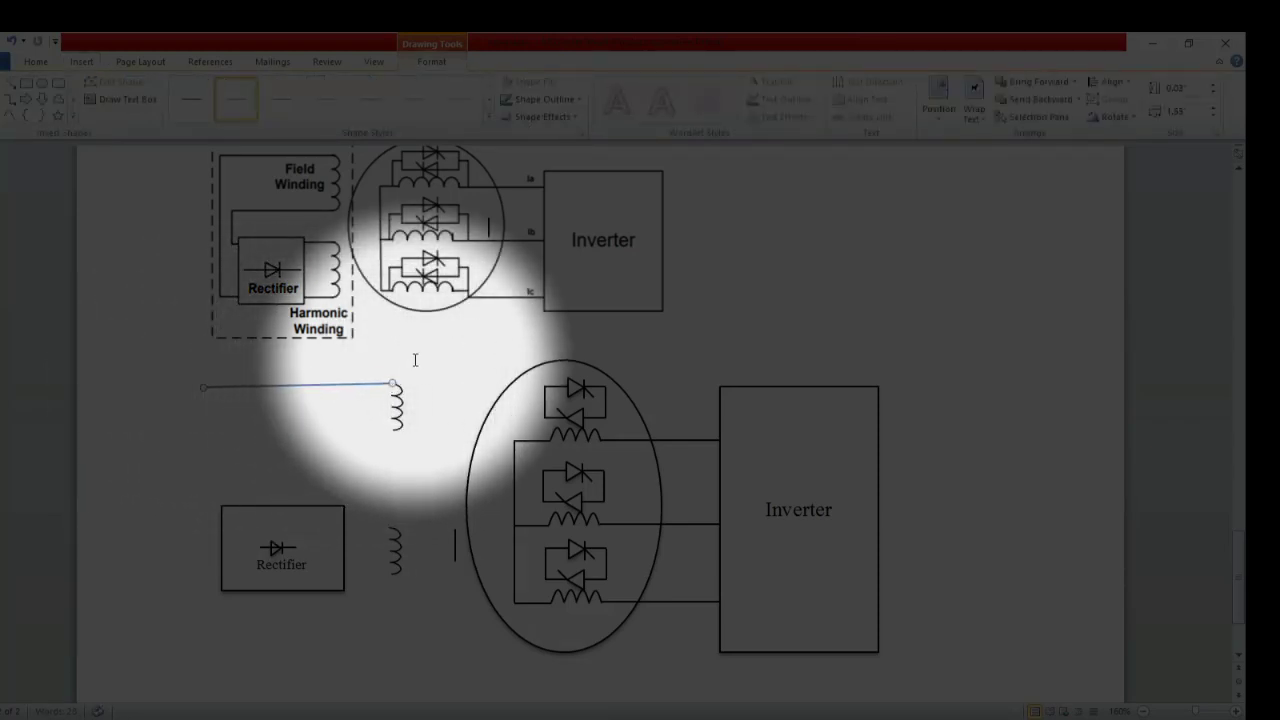
# Apply the first black line style from Shape Styles to the new horizontal line
pyautogui.click(415, 360)
pyautogui.click(324, 384)
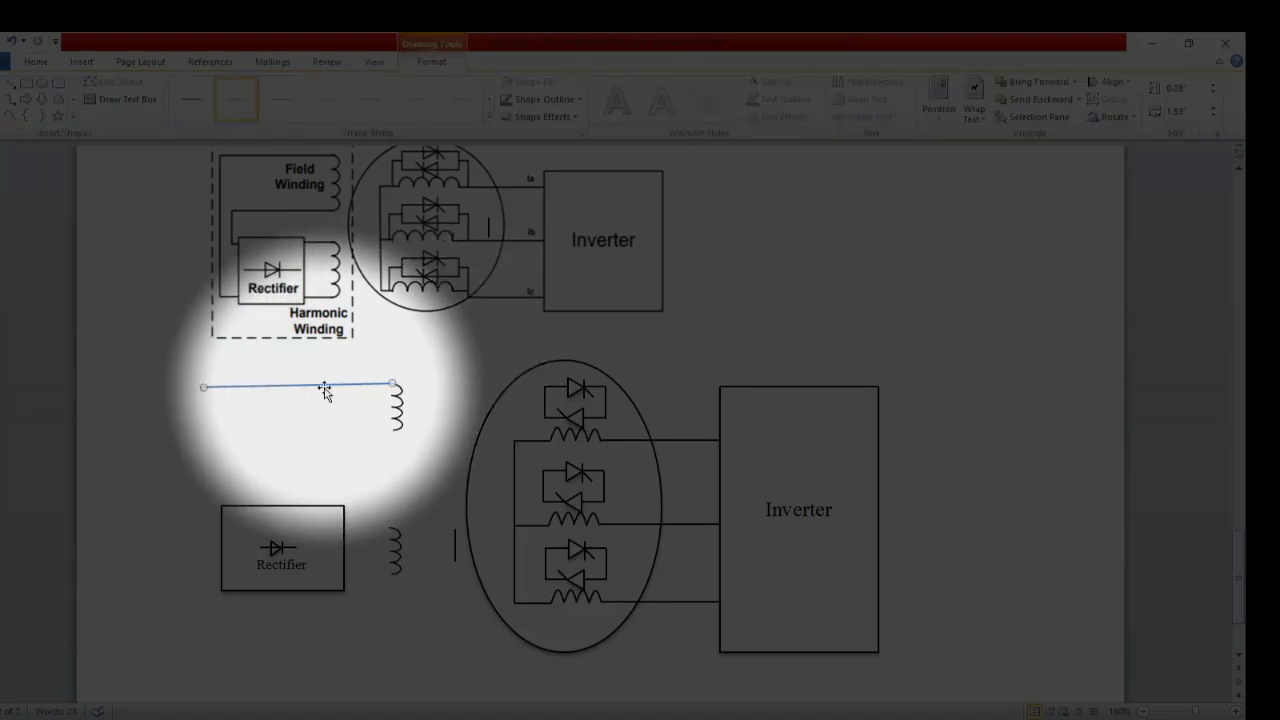
pyautogui.click(193, 107)
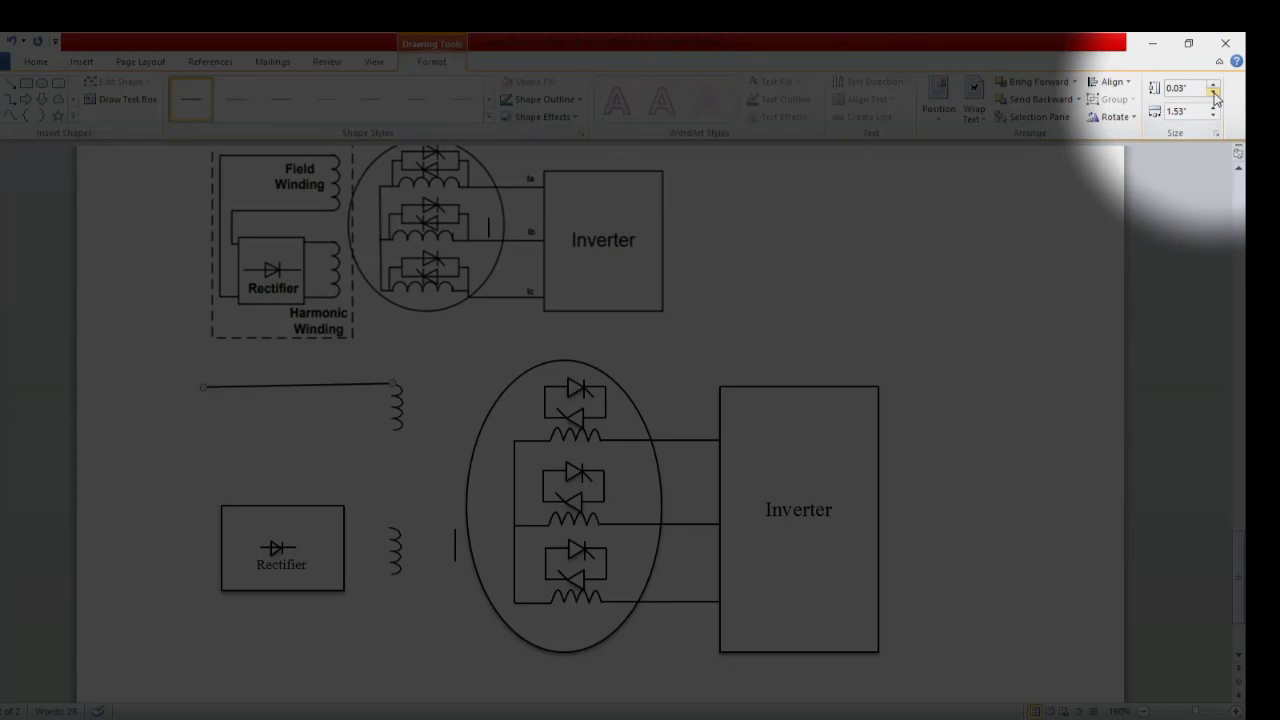
pyautogui.click(440, 352)
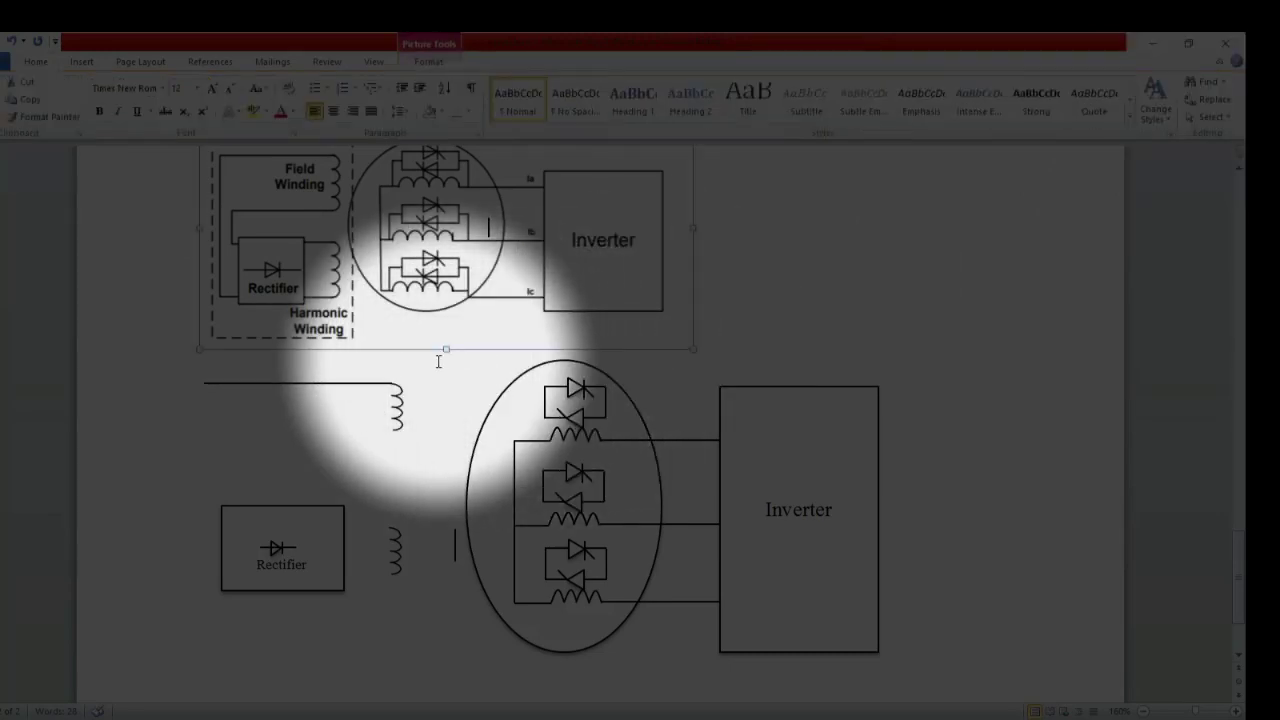
pyautogui.click(326, 383)
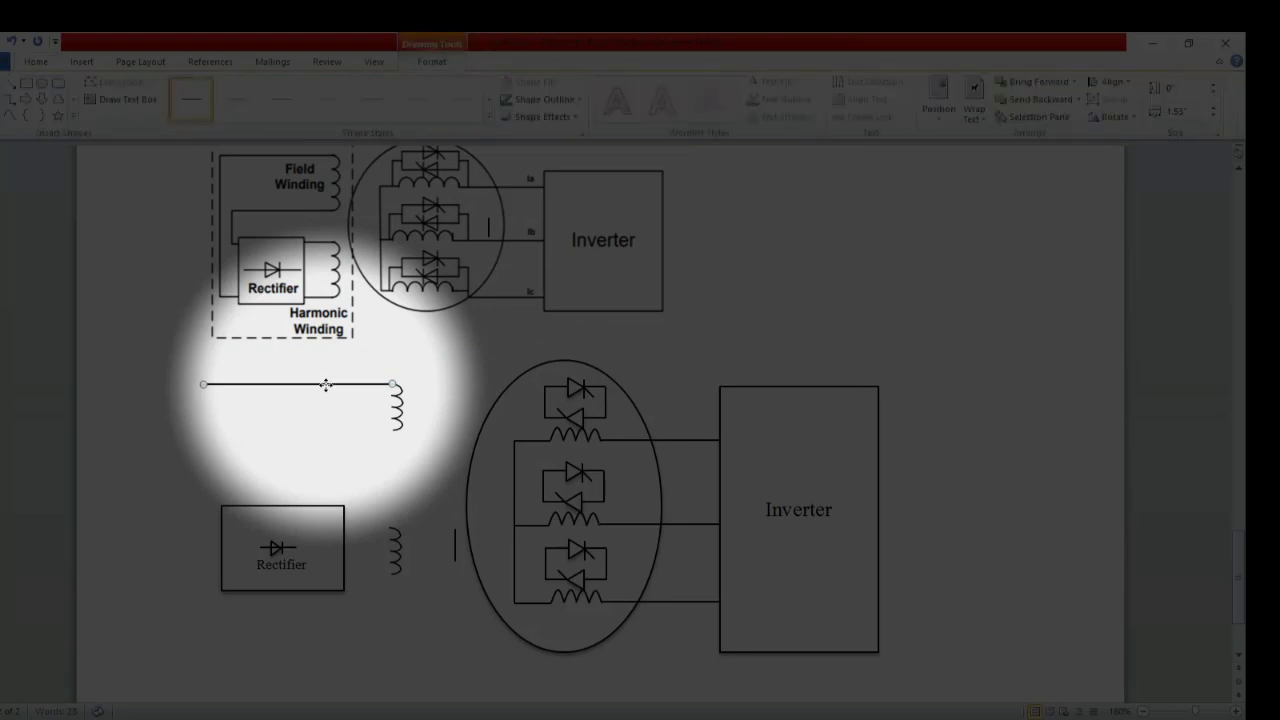
pyautogui.click(418, 371)
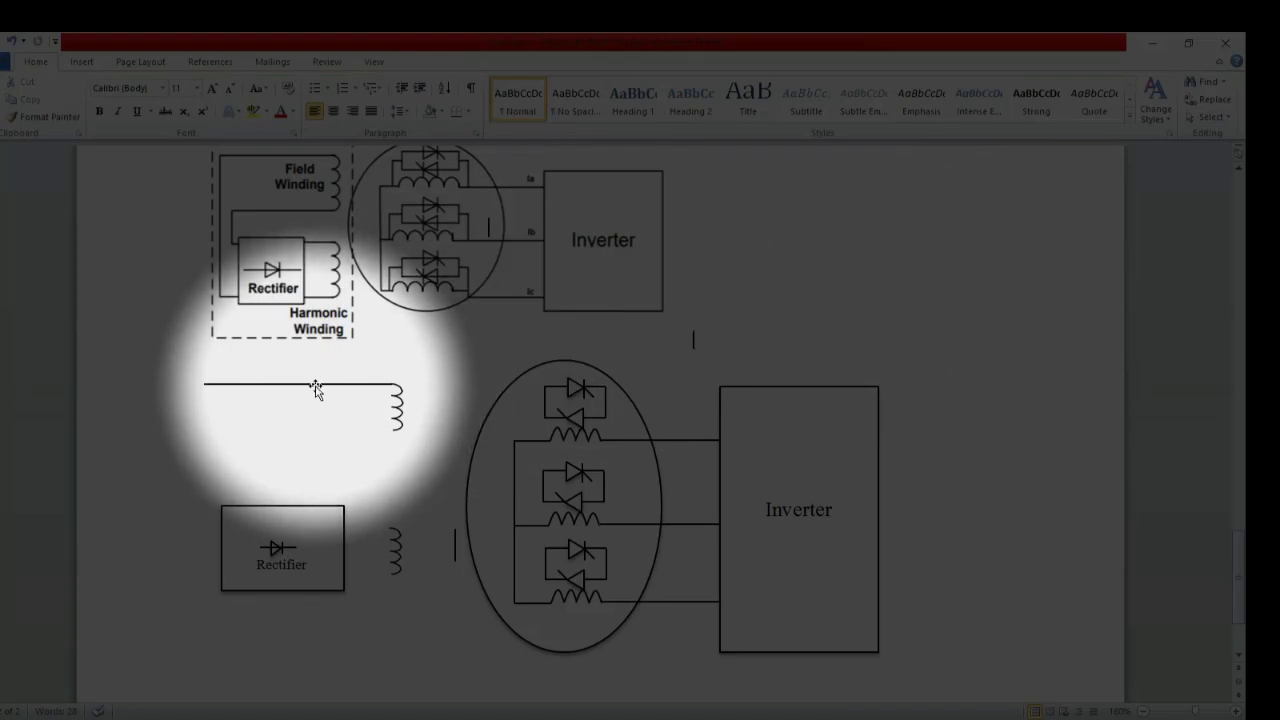
# Copy the horizontal line to the upper coil and paste a duplicate
pyautogui.click(315, 384)
pyautogui.rightClick(315, 384)
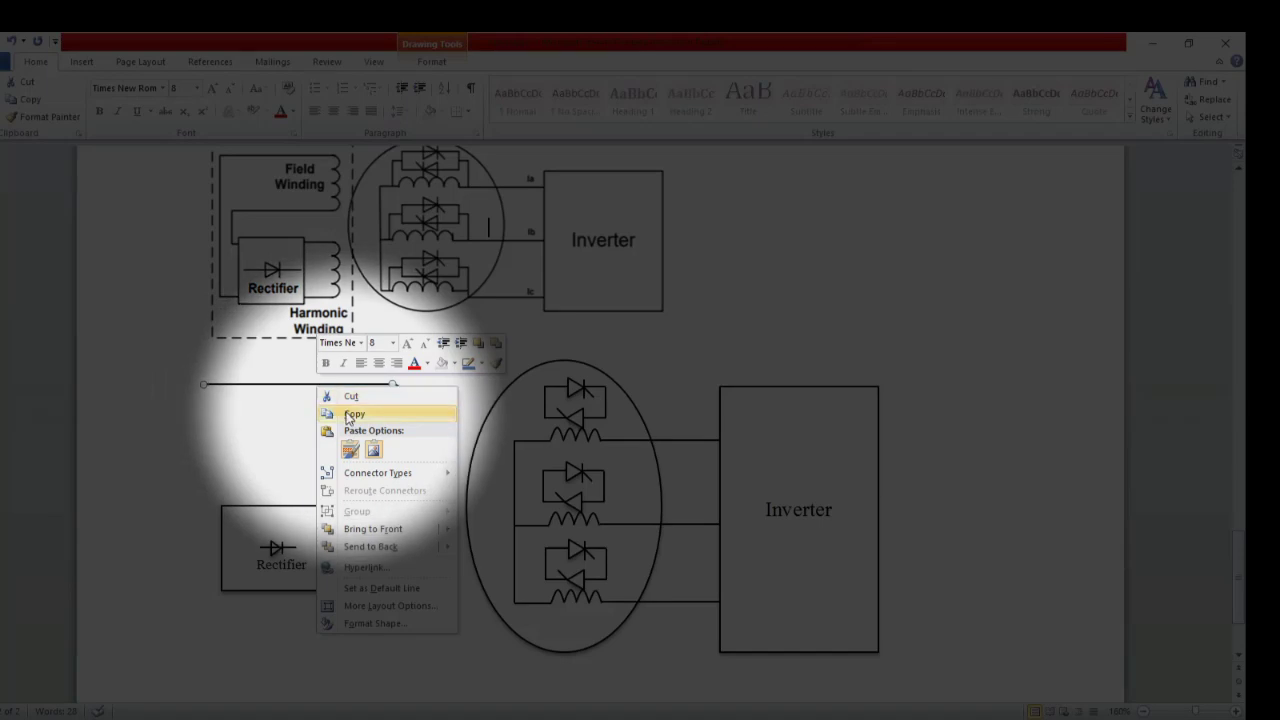
pyautogui.click(345, 414)
pyautogui.press('Escape')
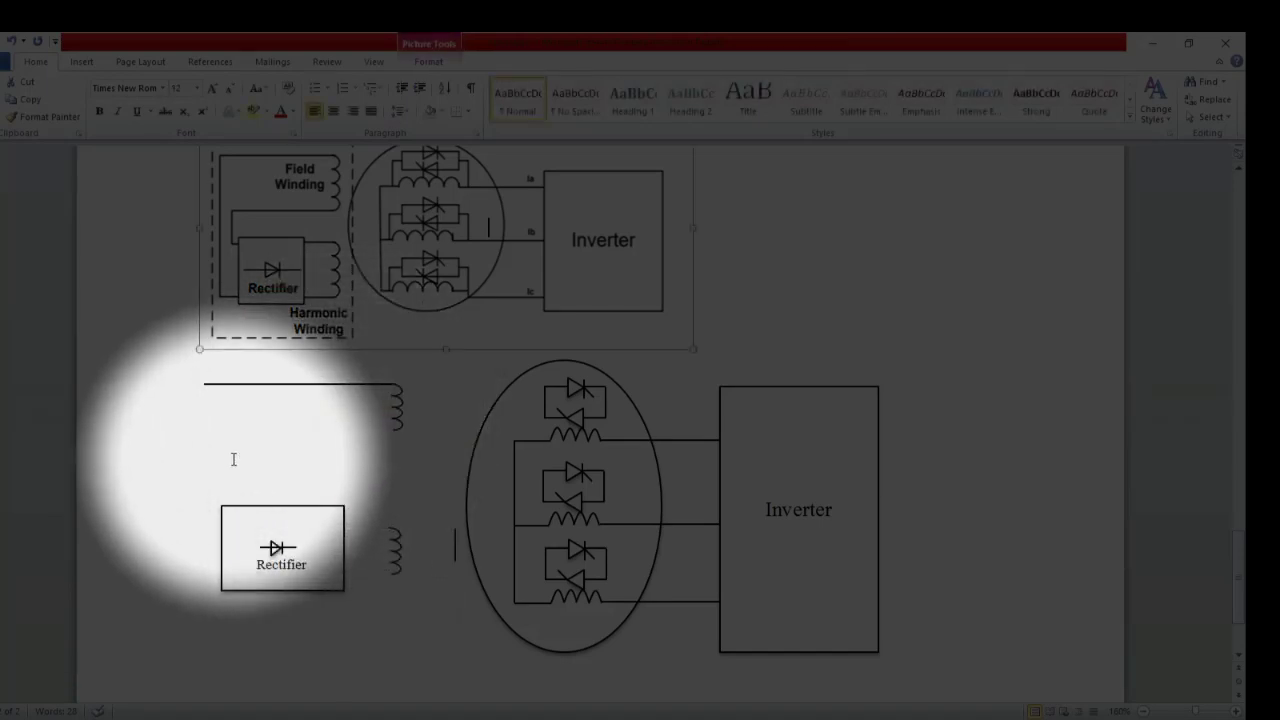
pyautogui.hotkey('ctrl', 'v')
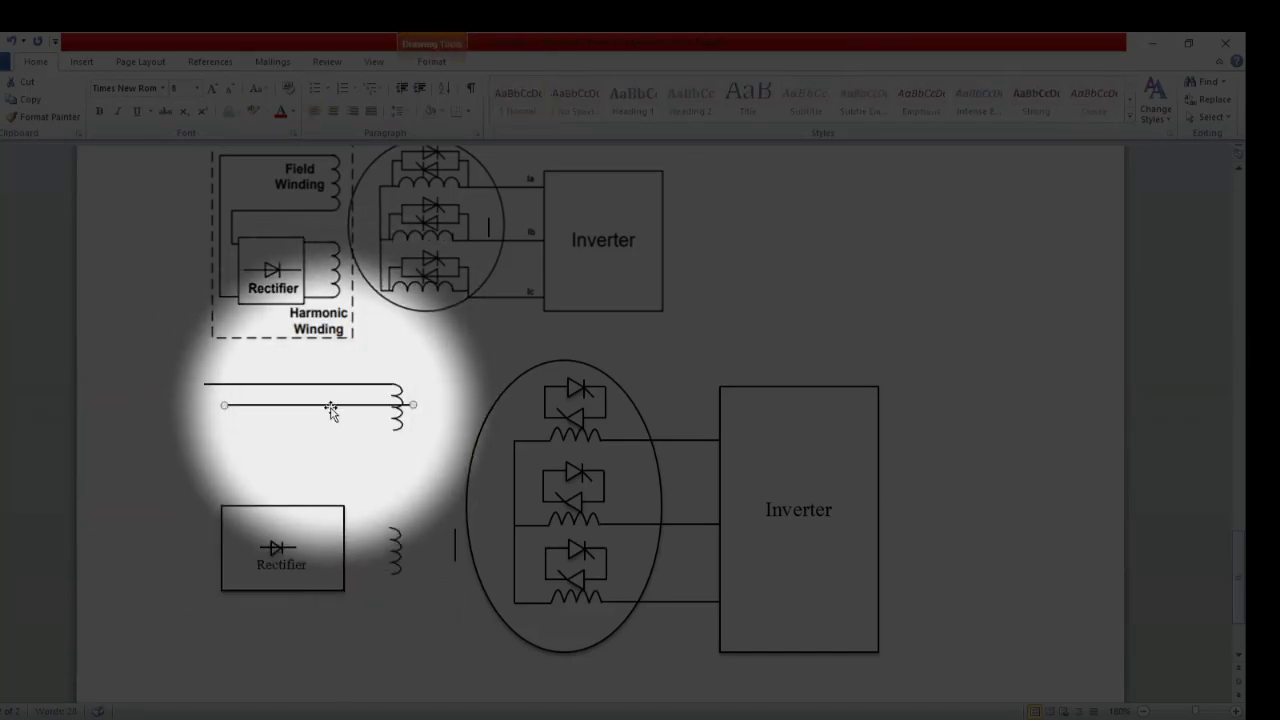
# Rotate the pasted line right 90° to vertical and move it beside the Rectifier
pyautogui.doubleClick(331, 408)
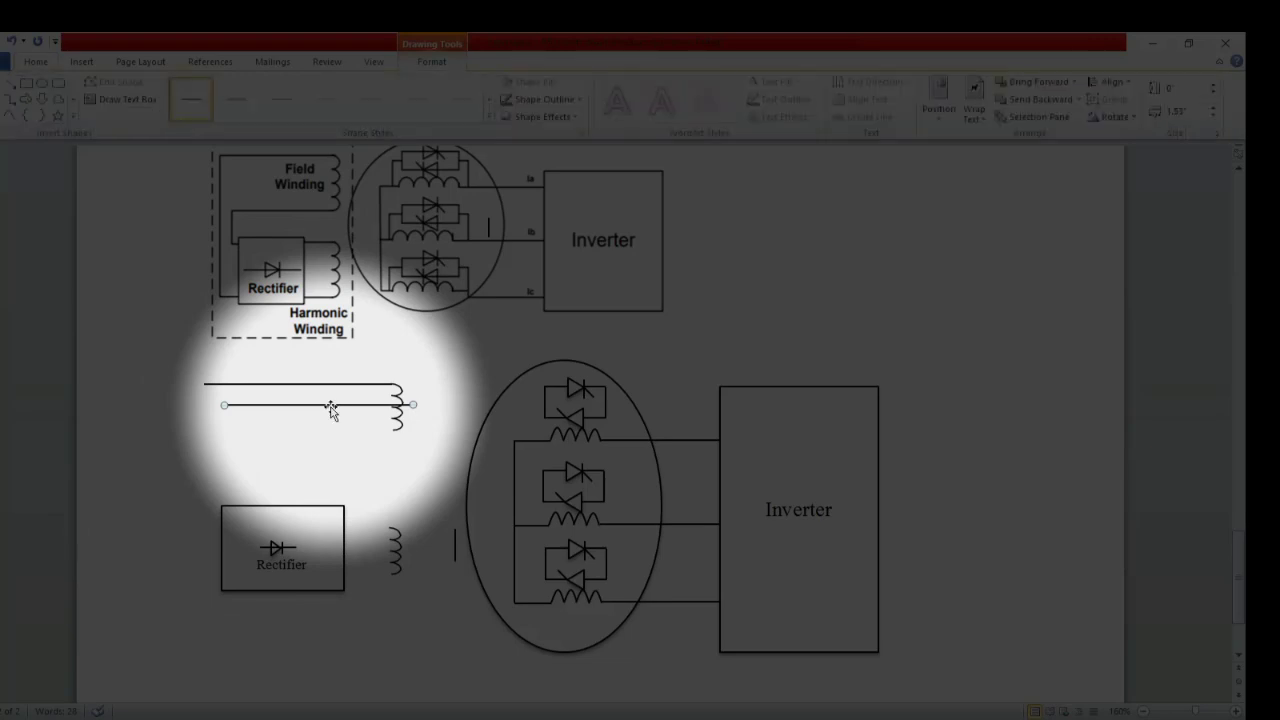
pyautogui.click(1115, 117)
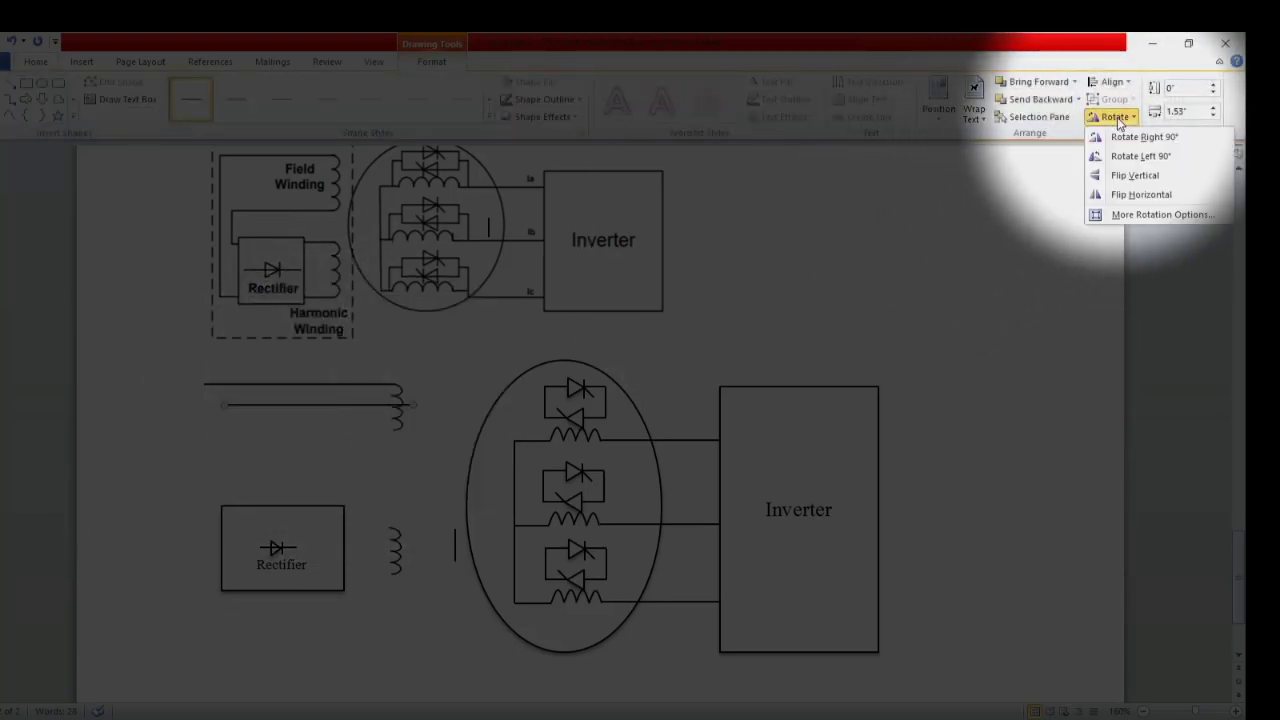
pyautogui.click(1124, 136)
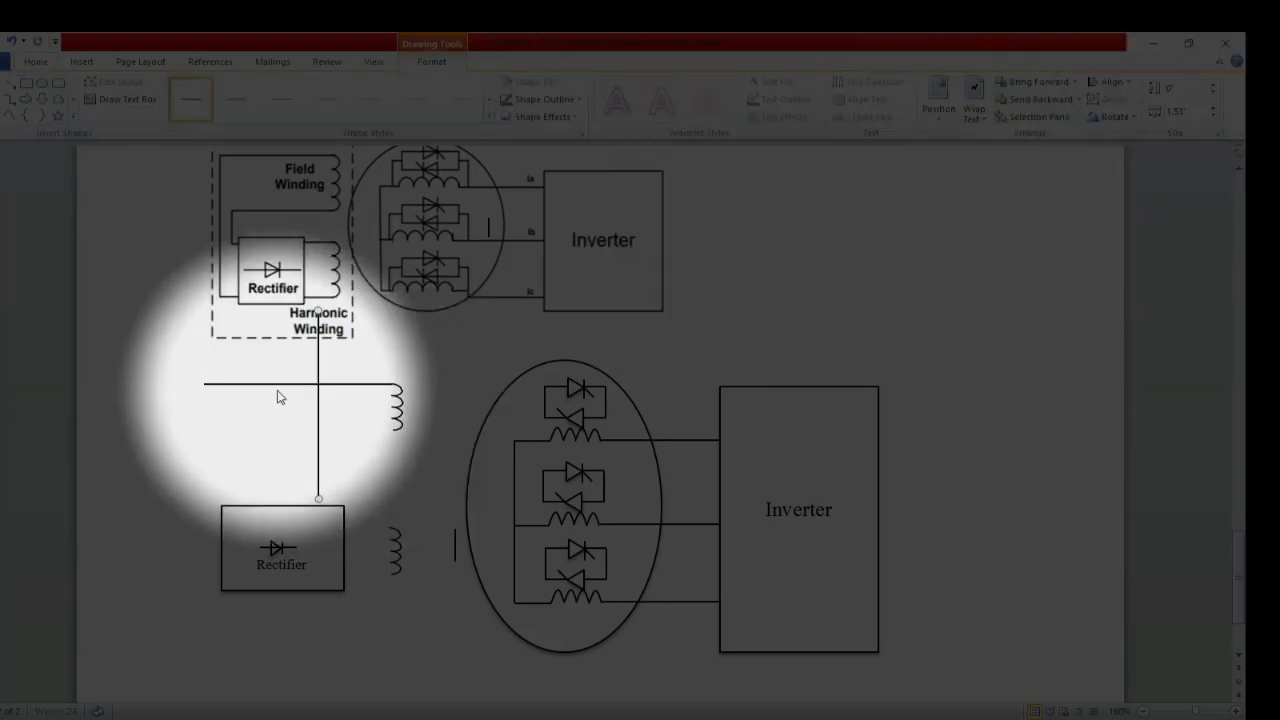
pyautogui.moveTo(314, 400); pyautogui.dragTo(232, 423)
pyautogui.moveTo(140, 455); pyautogui.dragTo(191, 467)
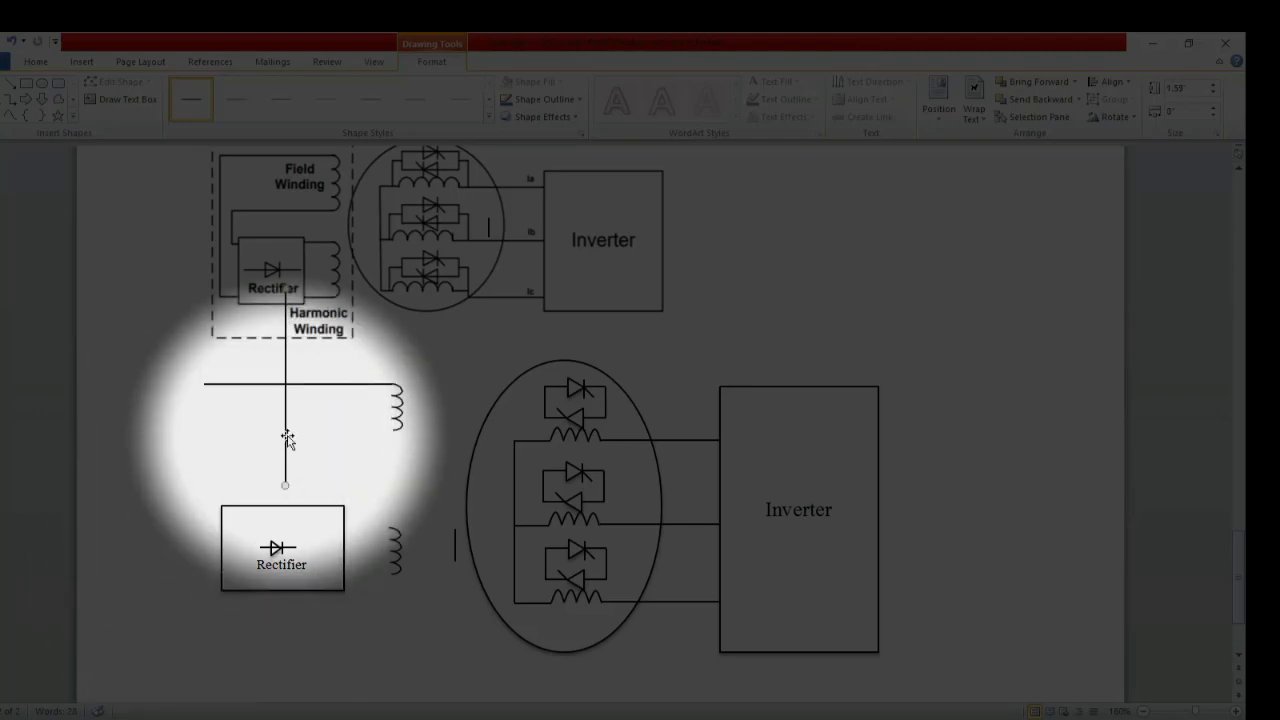
# Extend the horizontal line's left end onto the top of the vertical line, forming a corner
pyautogui.hotkey('ctrl', 'z')
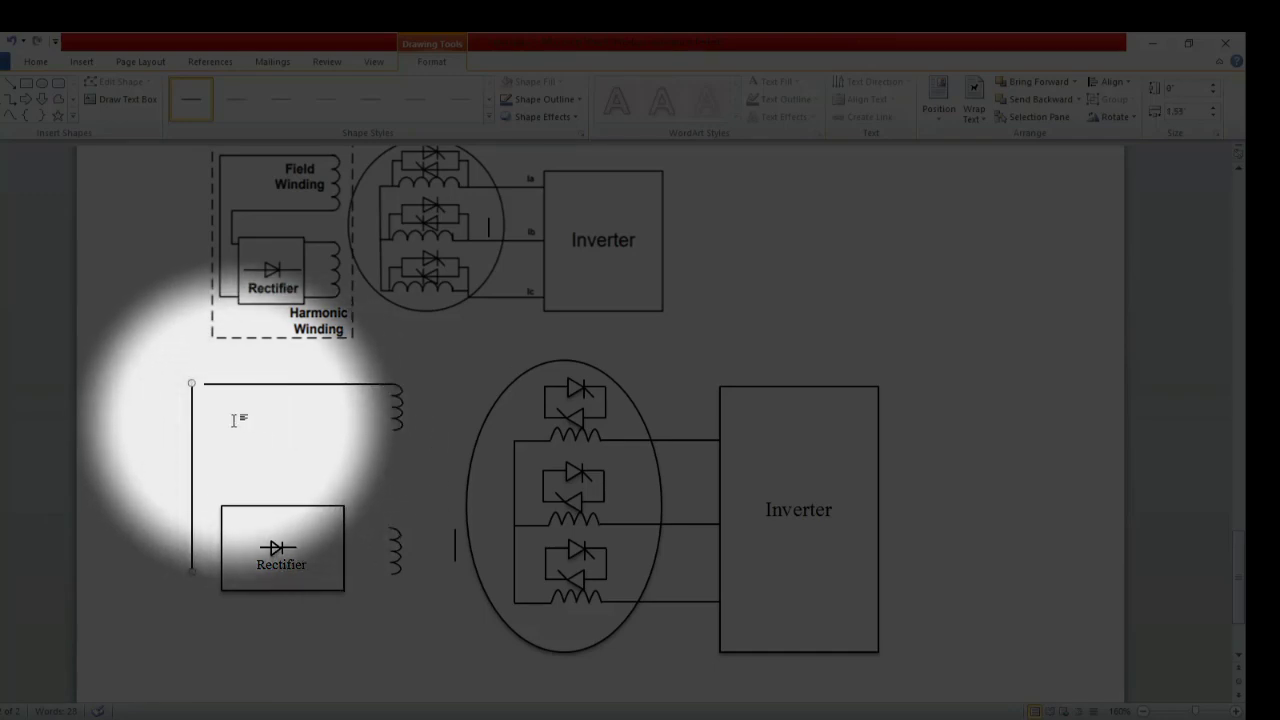
pyautogui.click(229, 420)
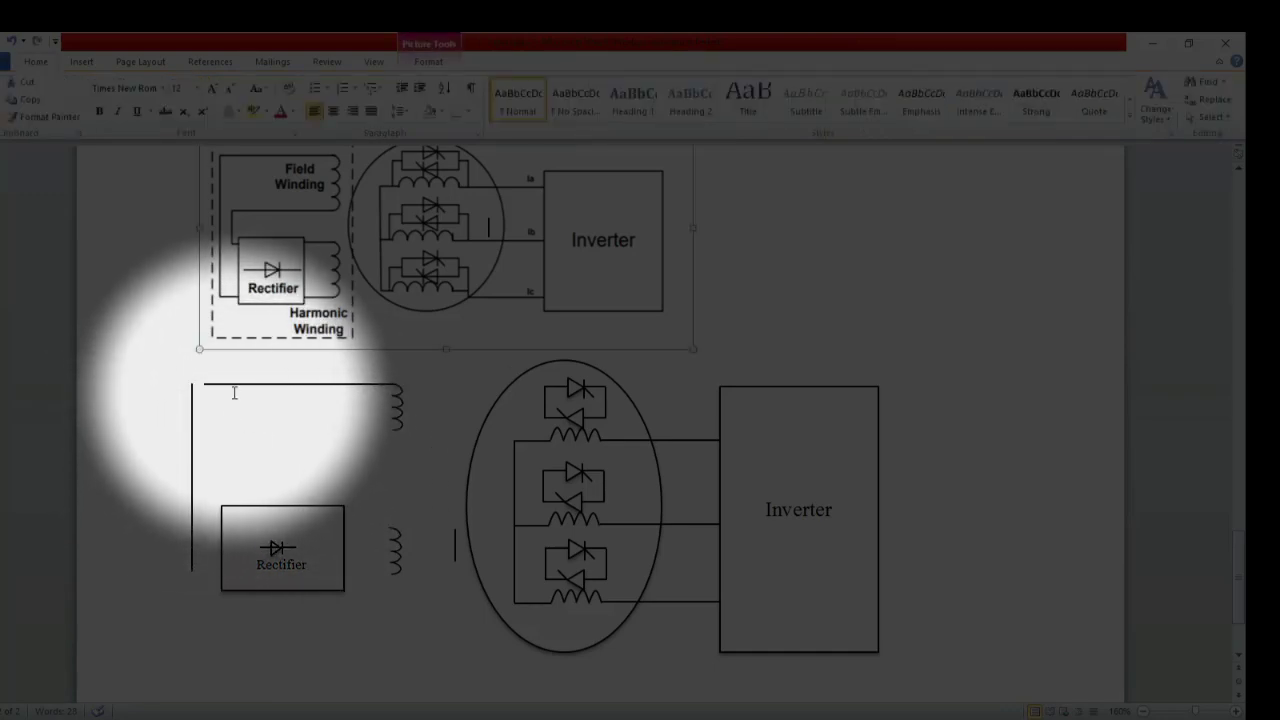
pyautogui.click(236, 384)
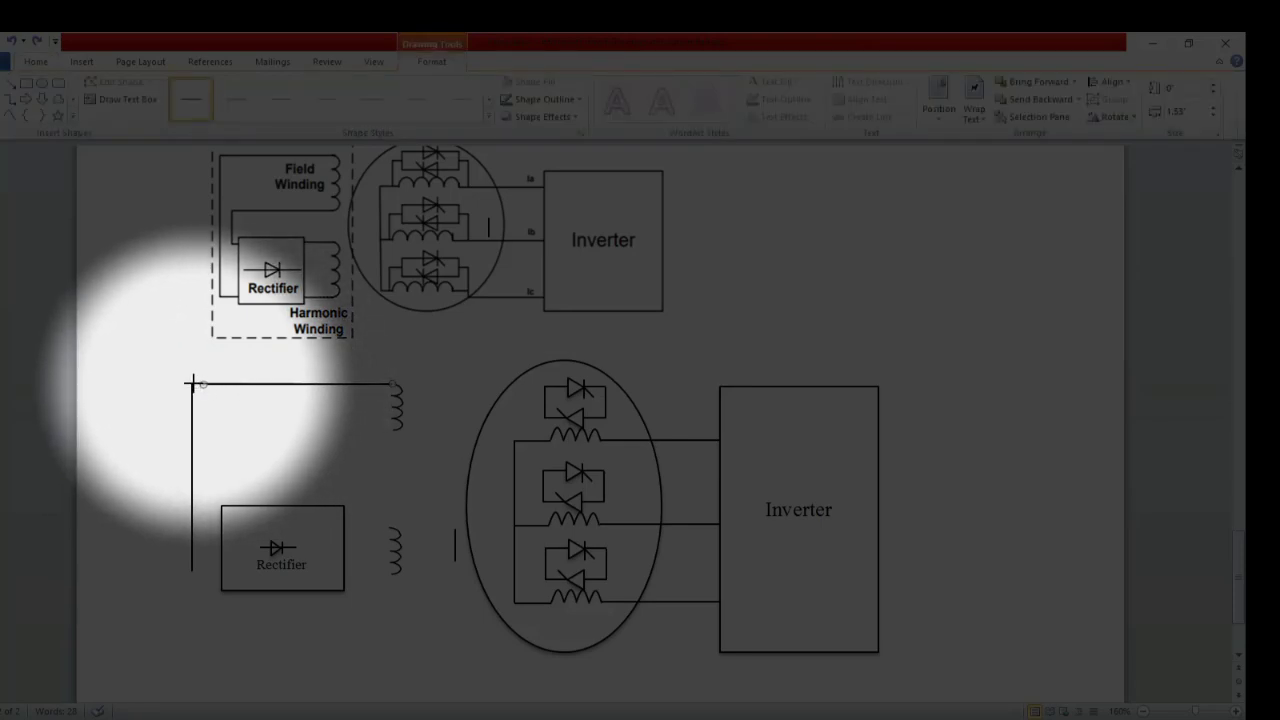
pyautogui.moveTo(191, 383); pyautogui.dragTo(191, 387)
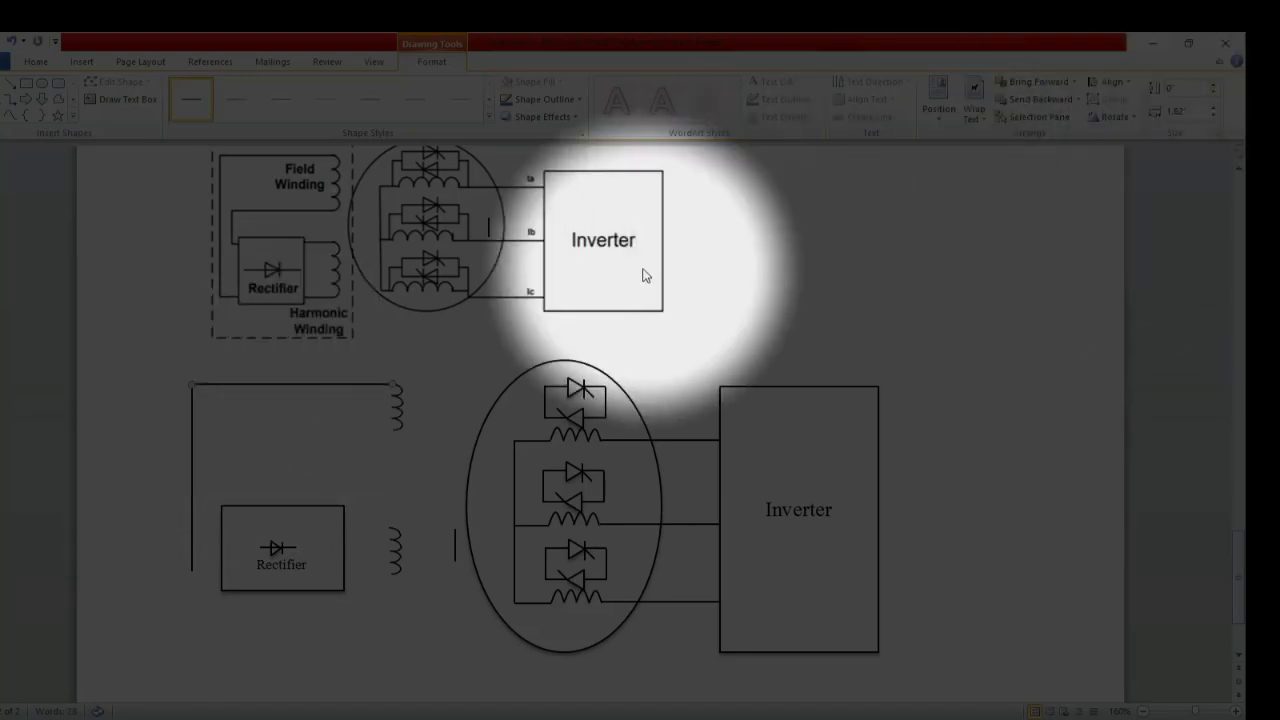
pyautogui.click(435, 385)
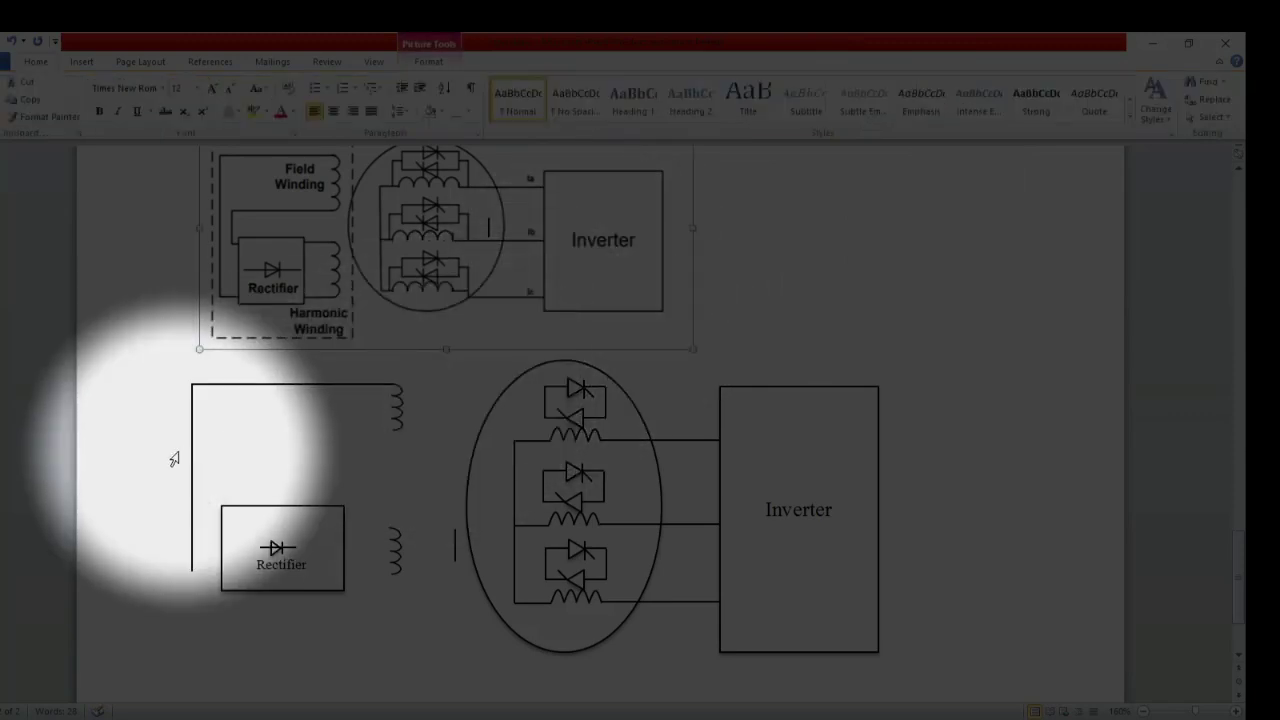
pyautogui.click(191, 458)
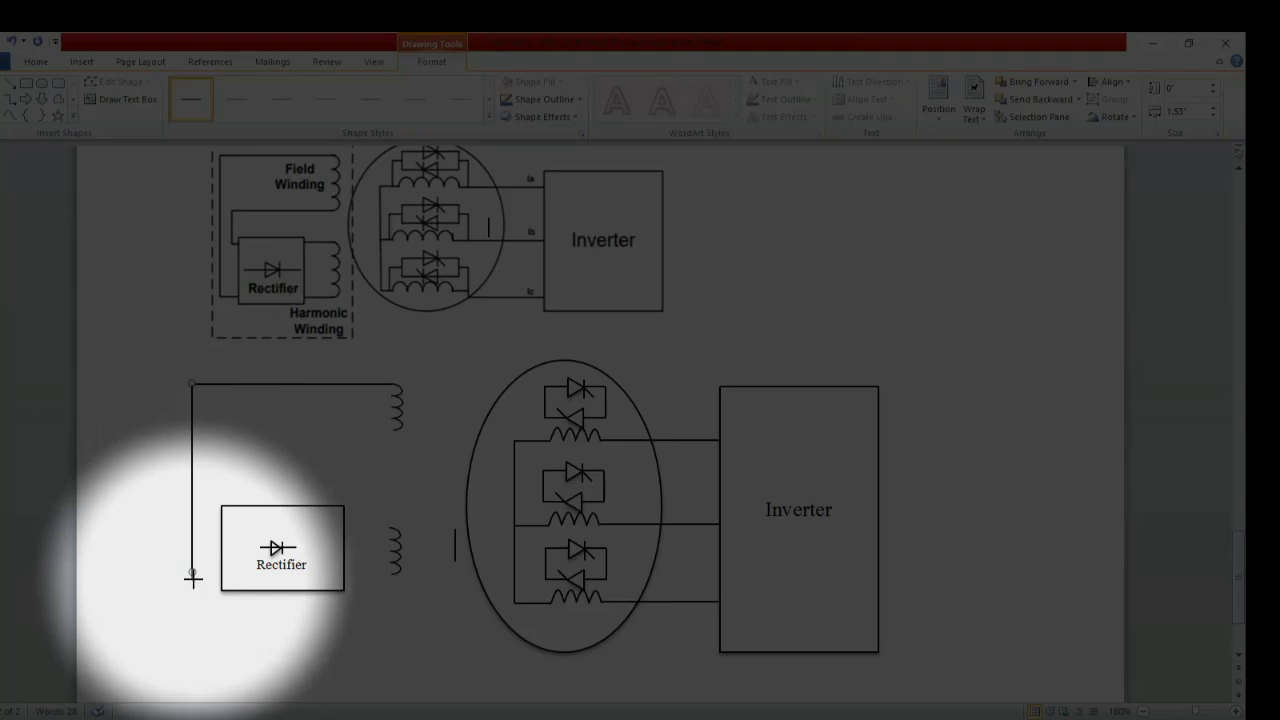
pyautogui.moveTo(193, 570); pyautogui.dragTo(193, 582)
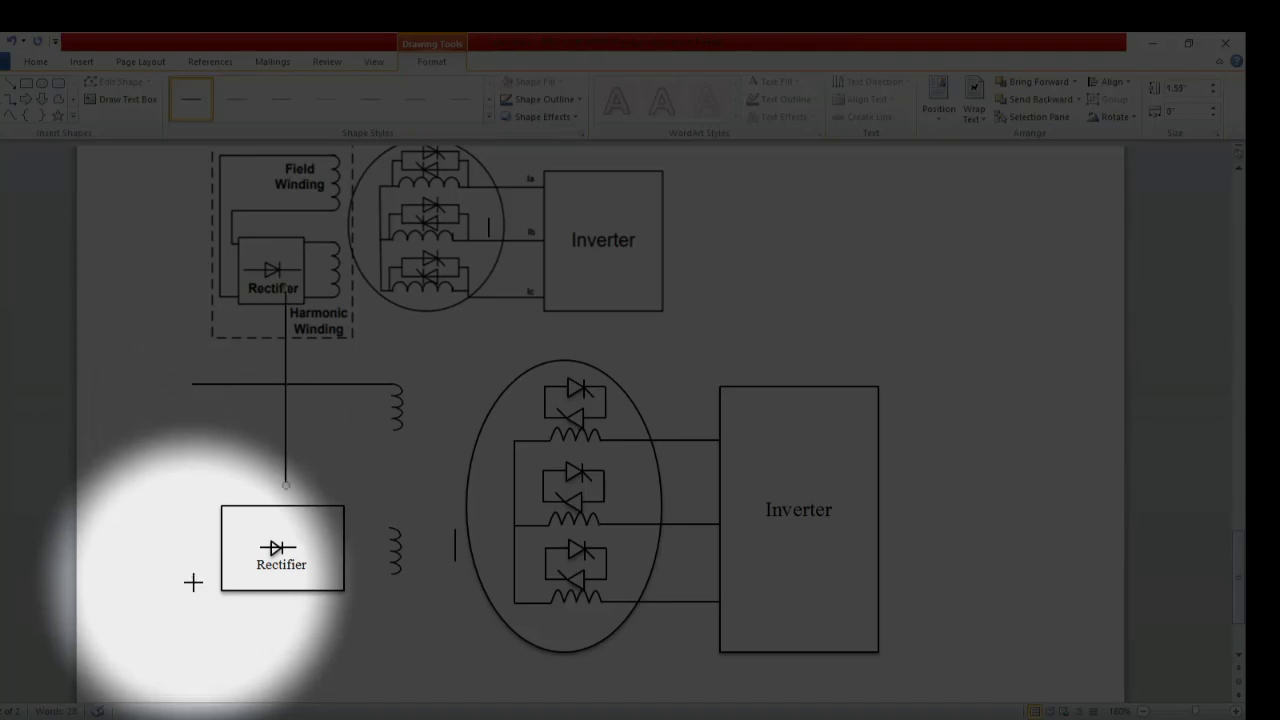
pyautogui.hotkey('ctrl', 'z')
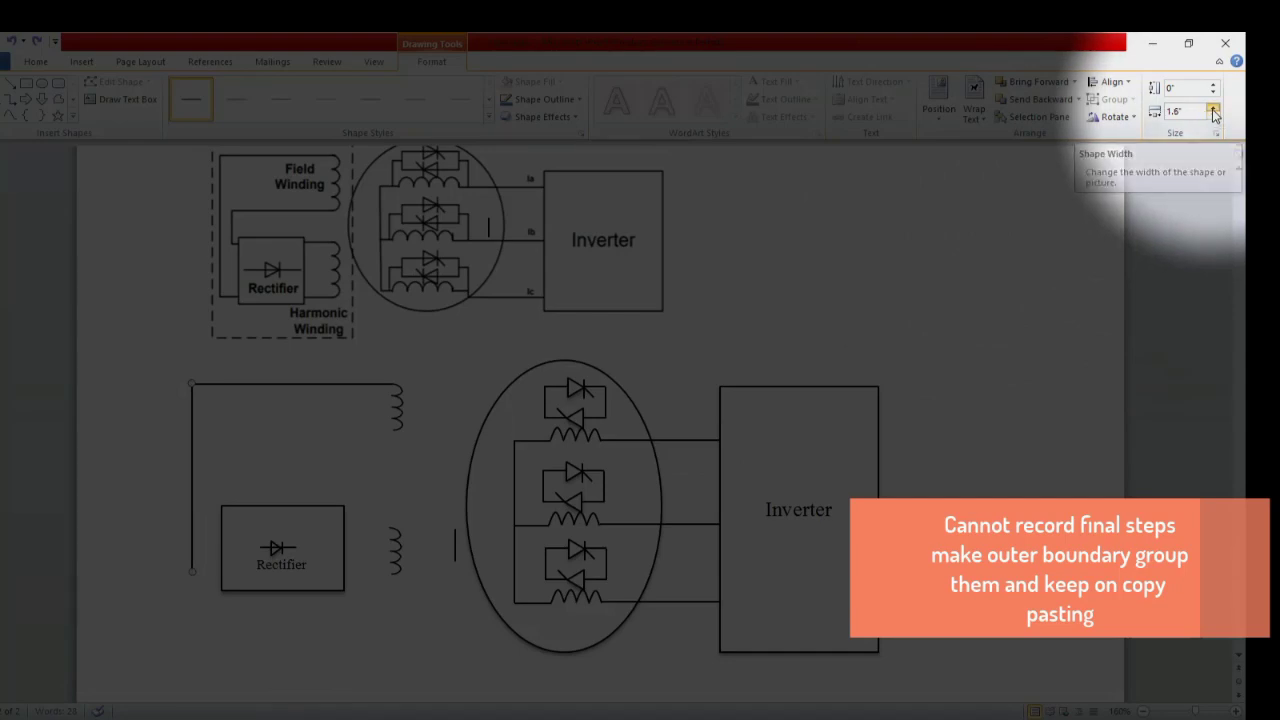
# Set the vertical line's length to 1.6" and nudge it to meet the horizontal line
pyautogui.click(1213, 109)
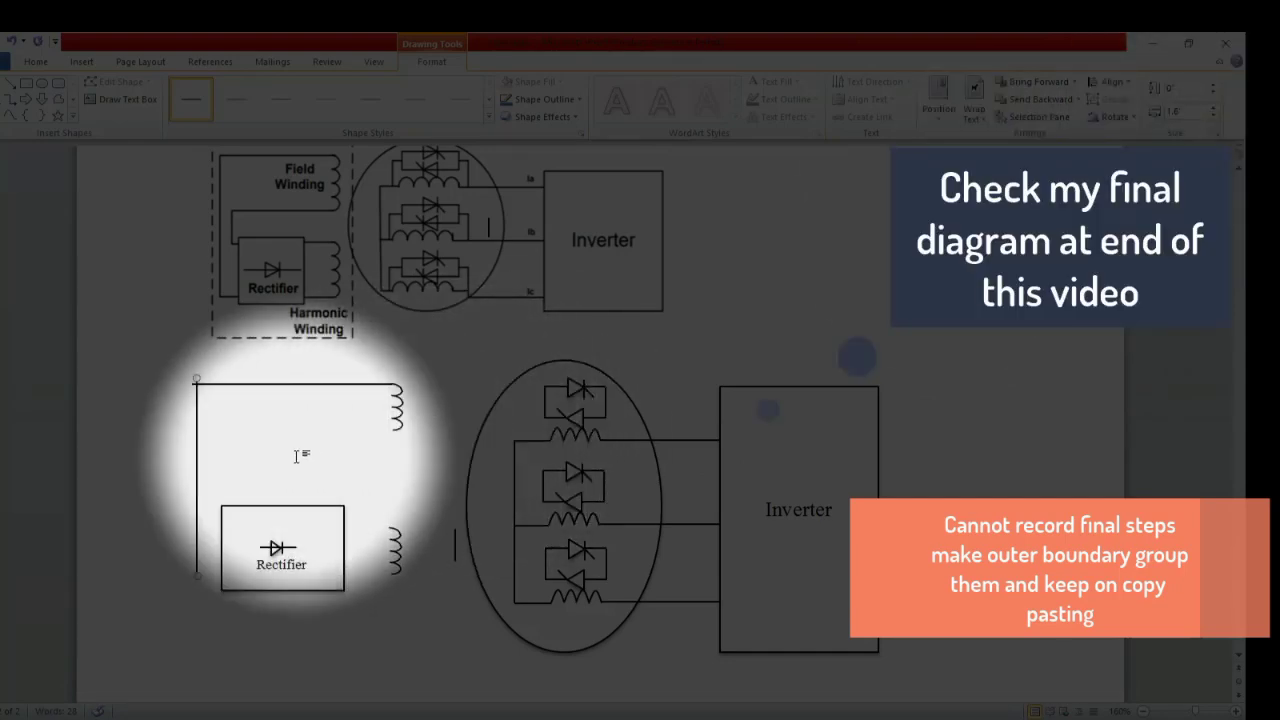
pyautogui.click(297, 463)
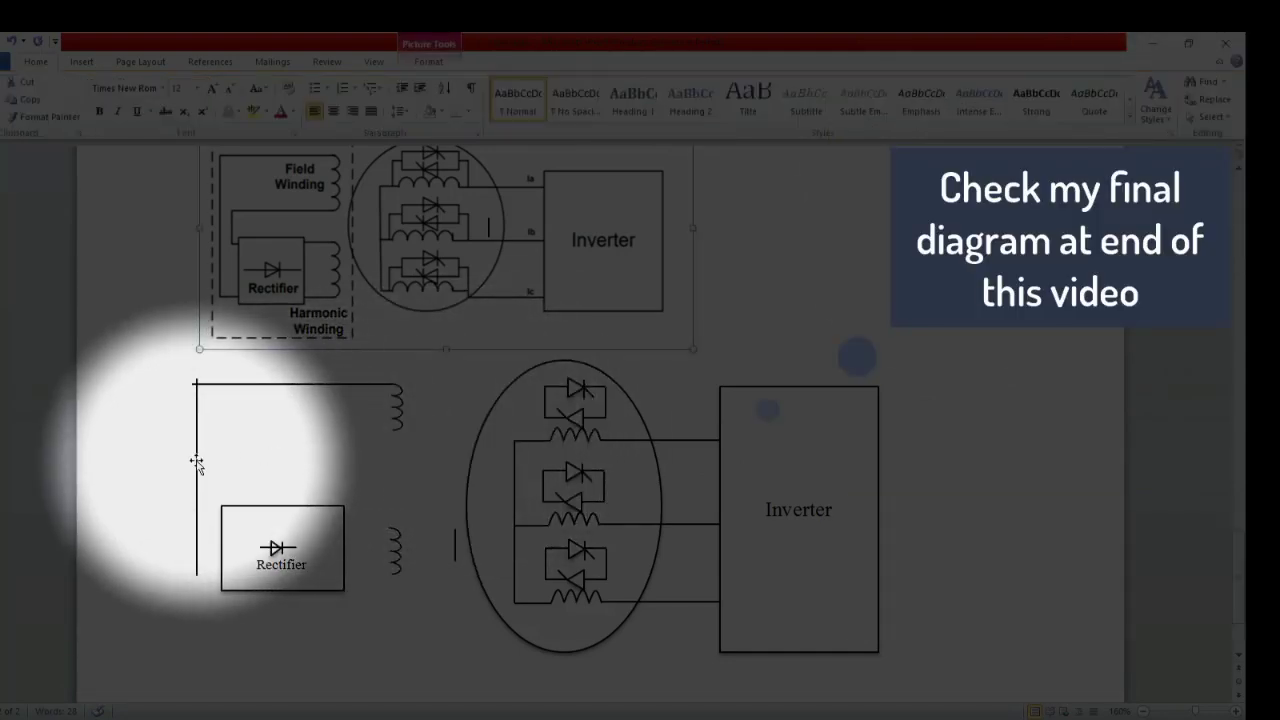
pyautogui.click(196, 462)
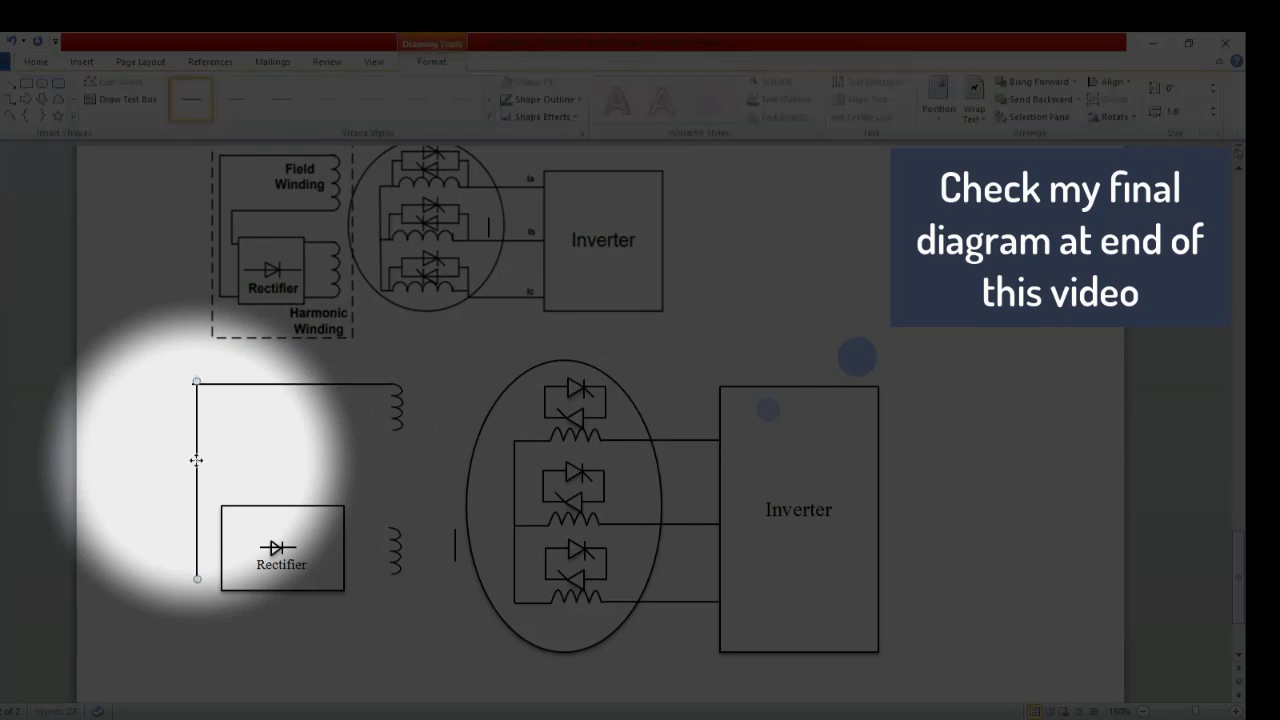
pyautogui.moveTo(196, 460); pyautogui.dragTo(194, 460)
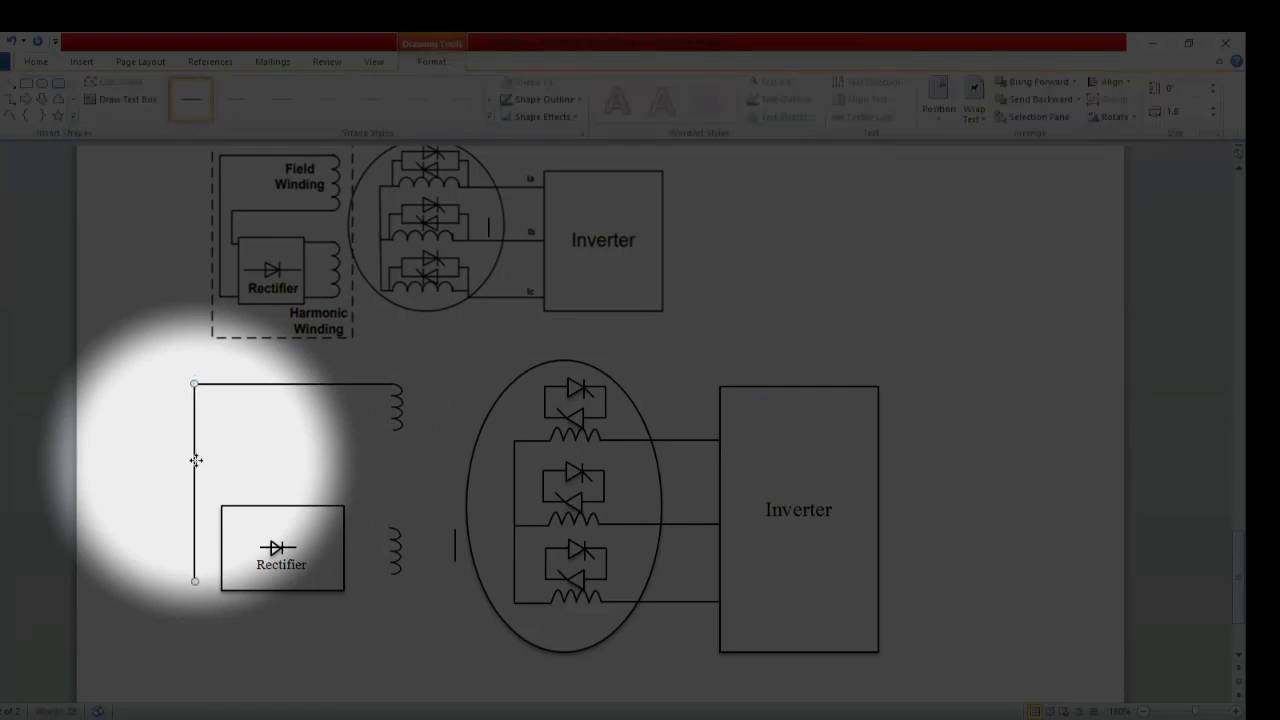
pyautogui.click(270, 470)
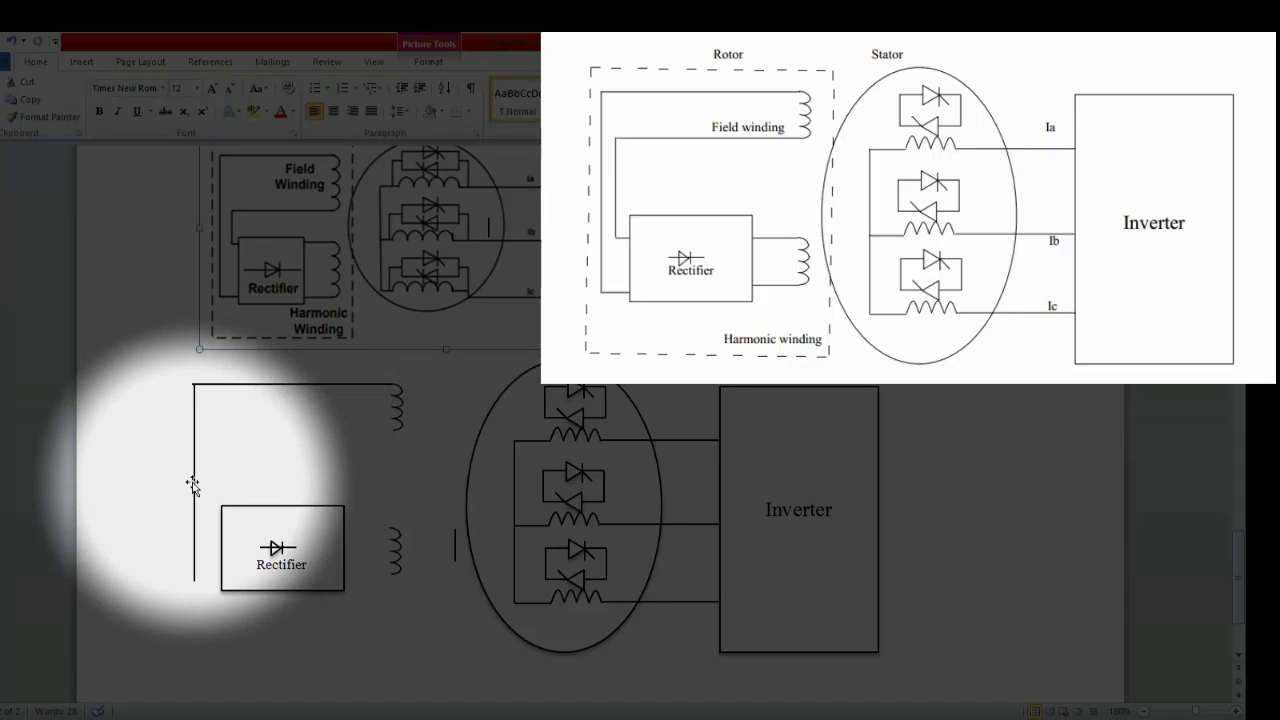
pyautogui.click(192, 482)
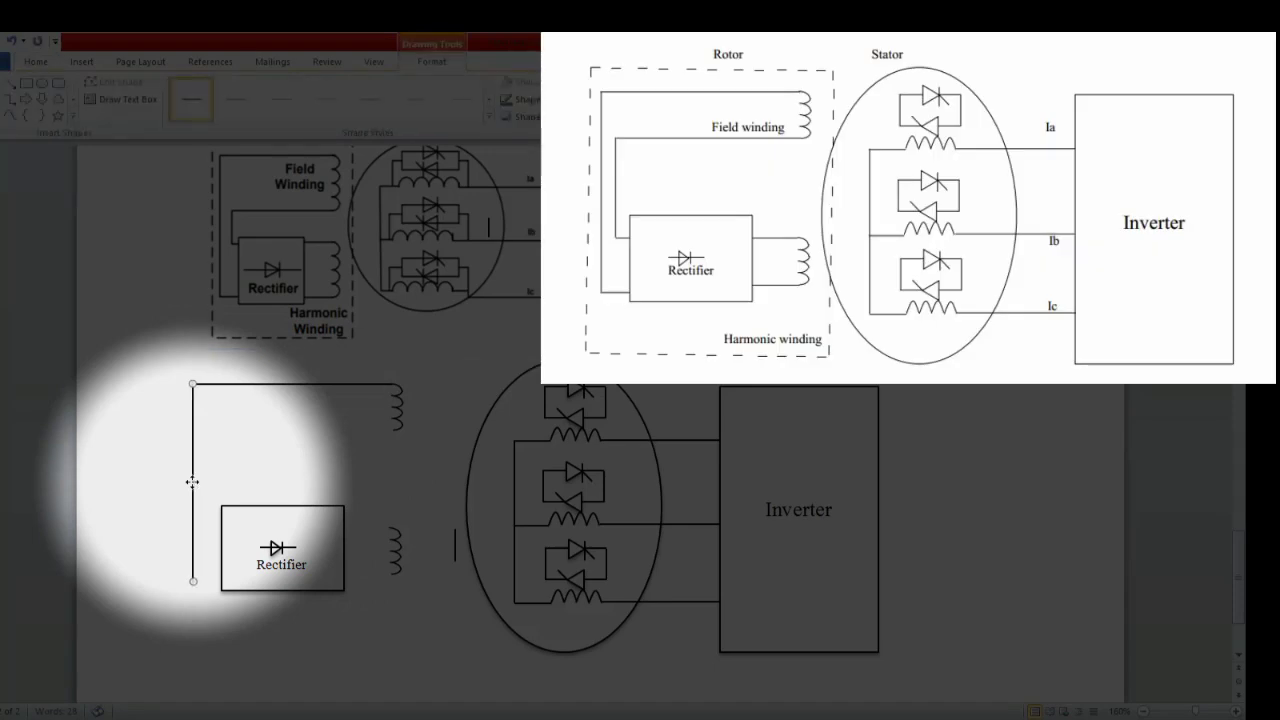